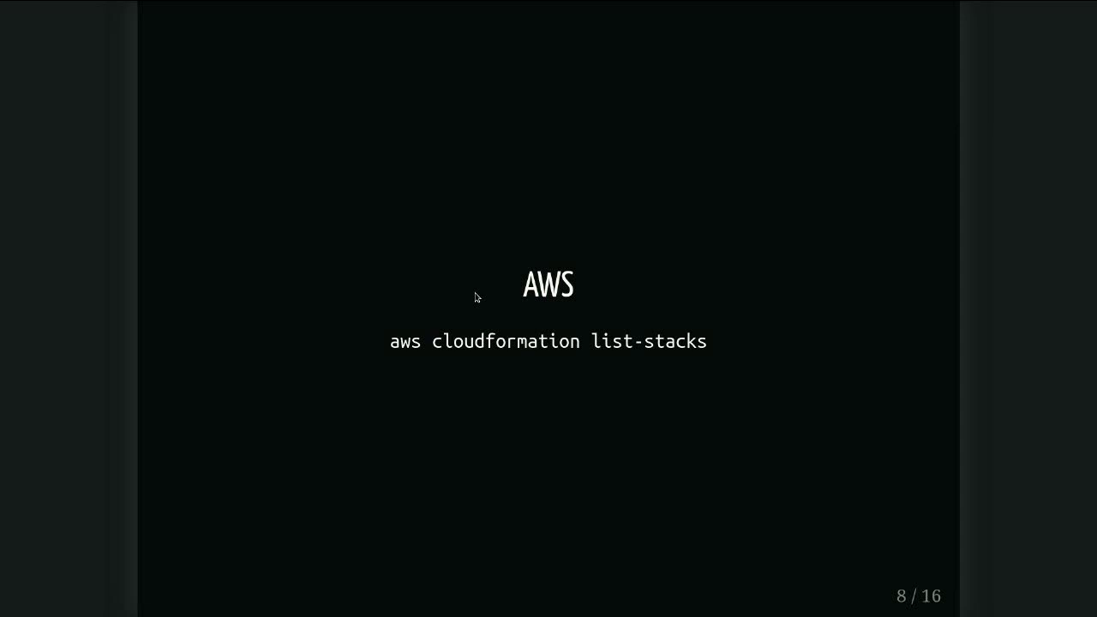
# - In Terminal, run script01 and list the first 15 lines of CloudFormation stacks JSON
pyautogui.hotkey('alt', 'Tab')
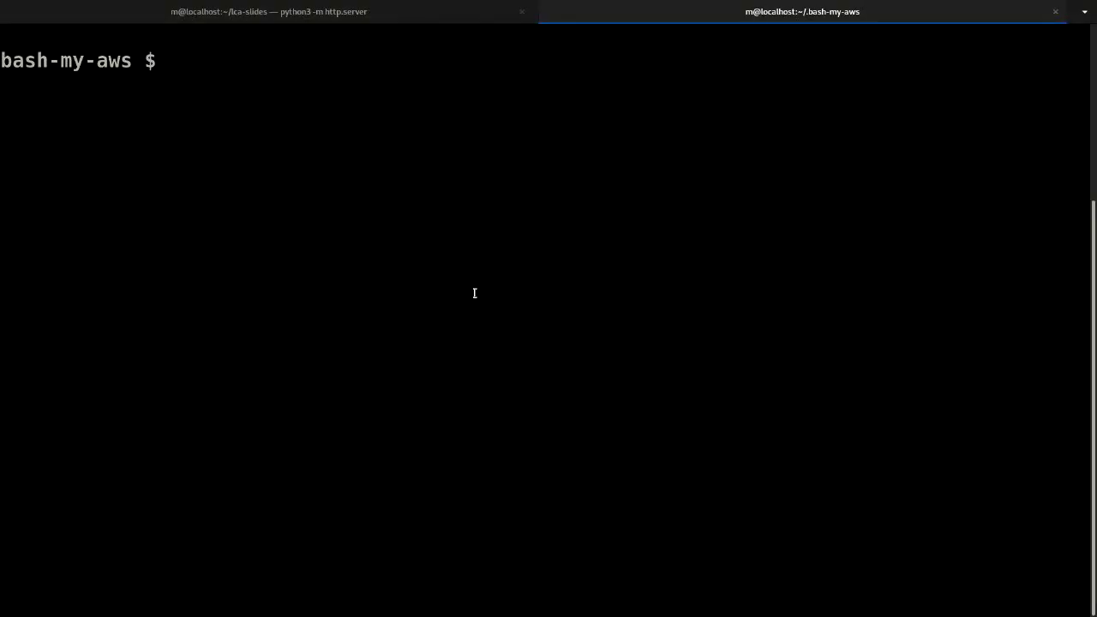
pyautogui.write('script01')
pyautogui.press('Return')
pyautogui.hotkey('ctrl', 'l')
pyautogui.write('aws cloudformation')
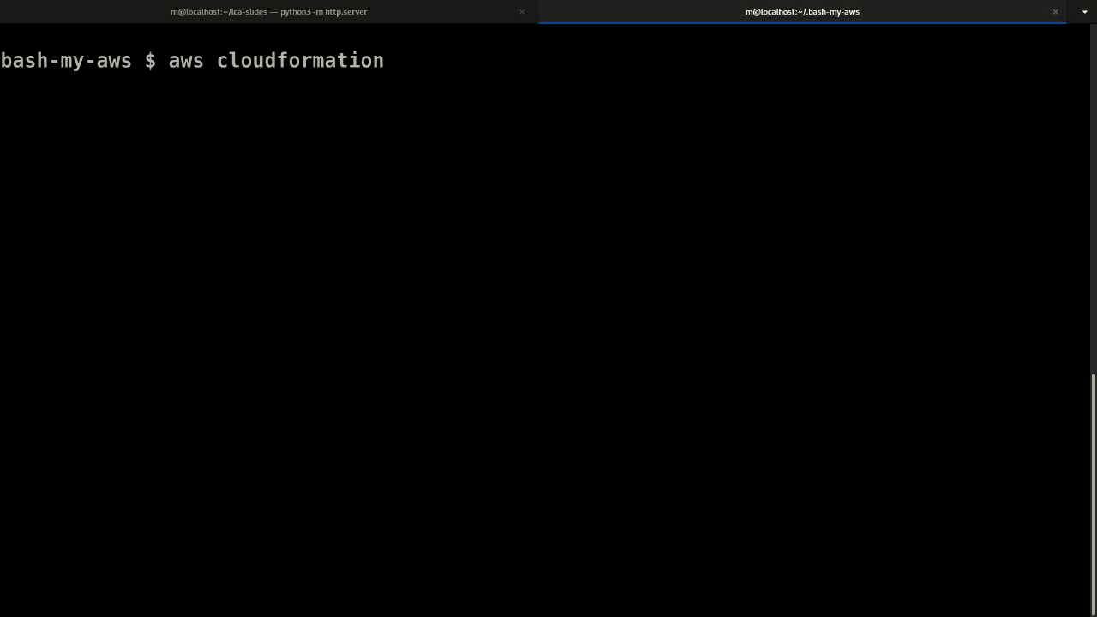
pyautogui.write(' list-st')
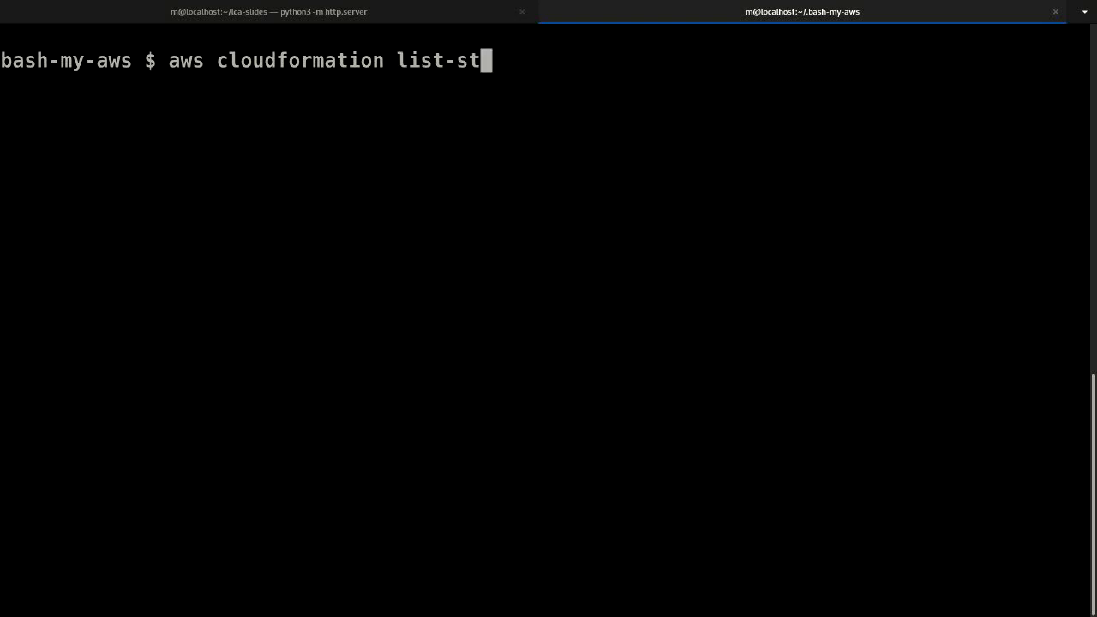
pyautogui.write('acks | head -15')
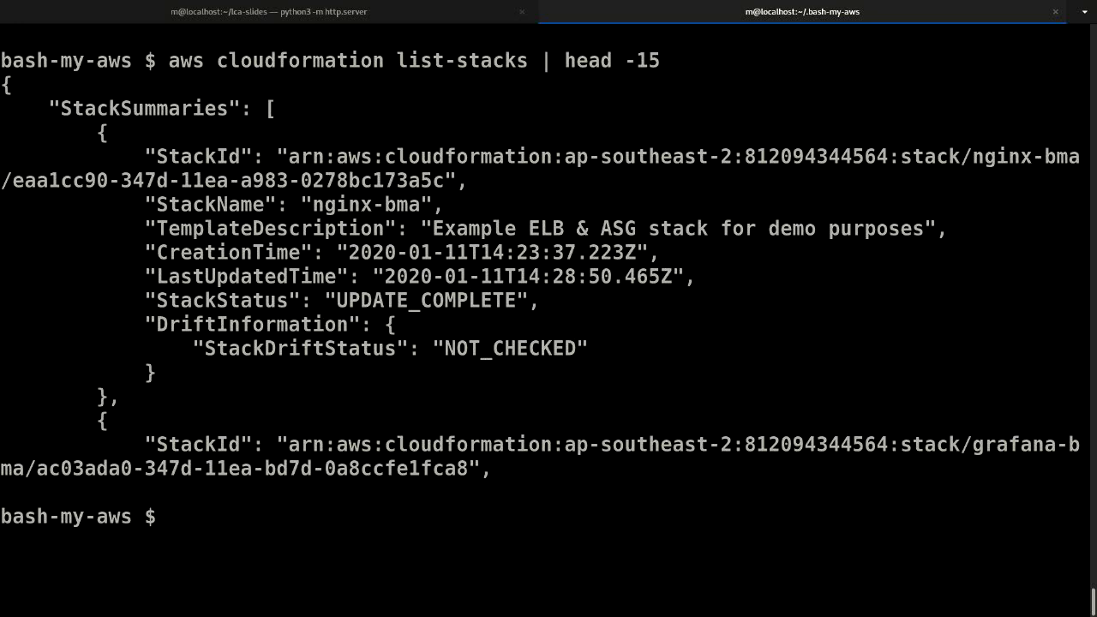
pyautogui.press('Up')
# - Query StackSummaries[0].[StackName, StackStatus] to return nginx-bma and UPDATE_COMPLETE
pyautogui.press('BackSpace')
pyautogui.press('BackSpace')
pyautogui.press('BackSpace')
pyautogui.press('BackSpace')
pyautogui.press('BackSpace')
pyautogui.press('BackSpace')
pyautogui.press('BackSpace')
pyautogui.press('BackSpace')
pyautogui.press('BackSpace')
pyautogui.write('--query')
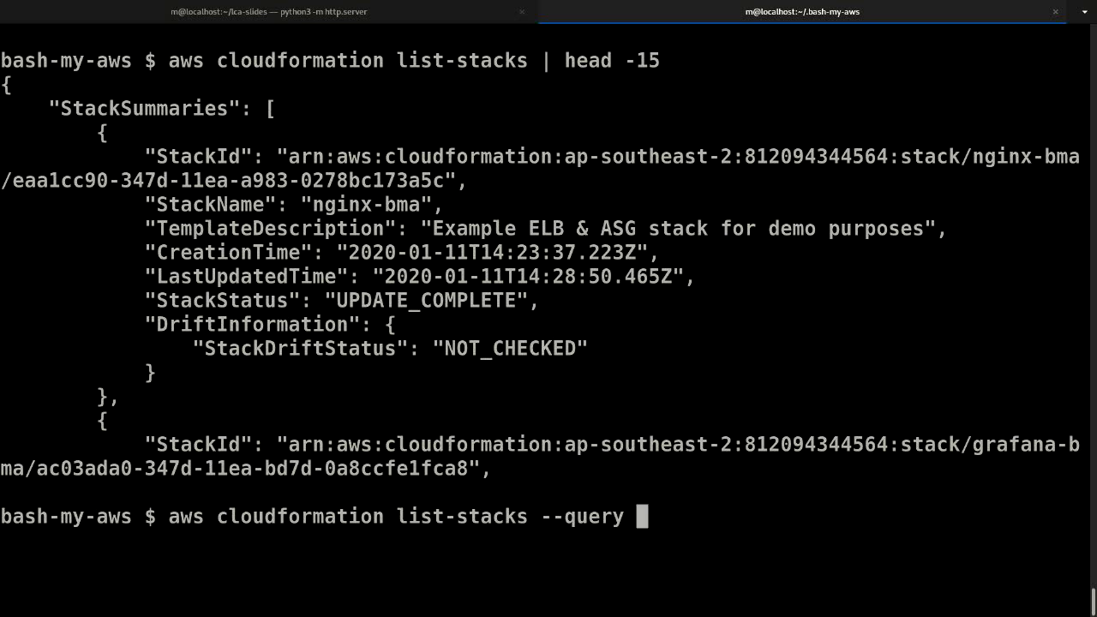
pyautogui.write(' "')
pyautogui.write('StackSummari')
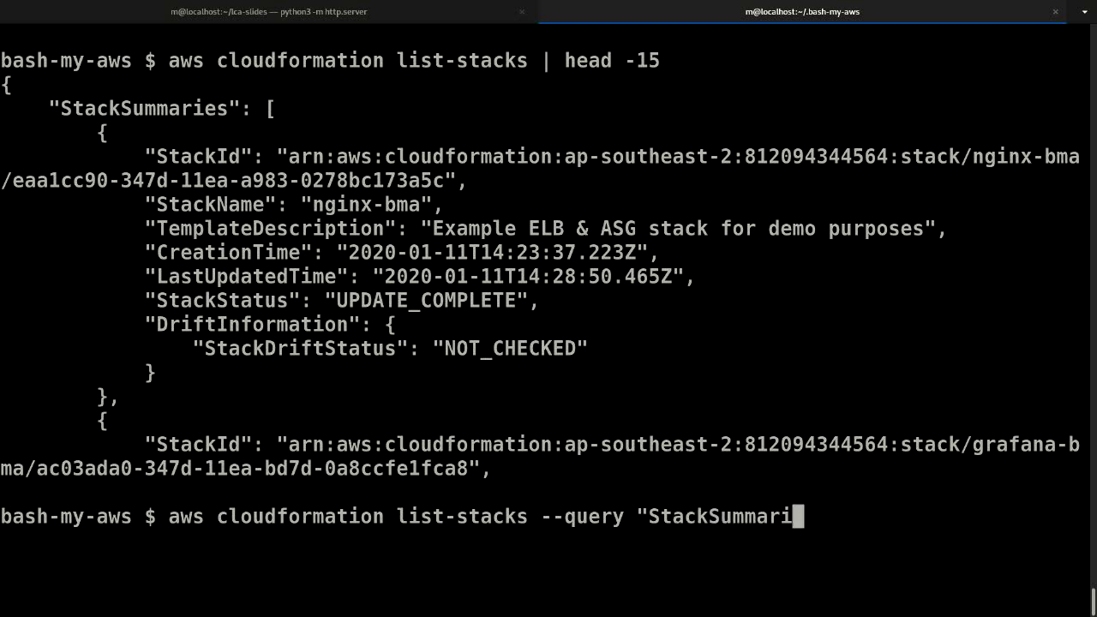
pyautogui.write('es[0]"')
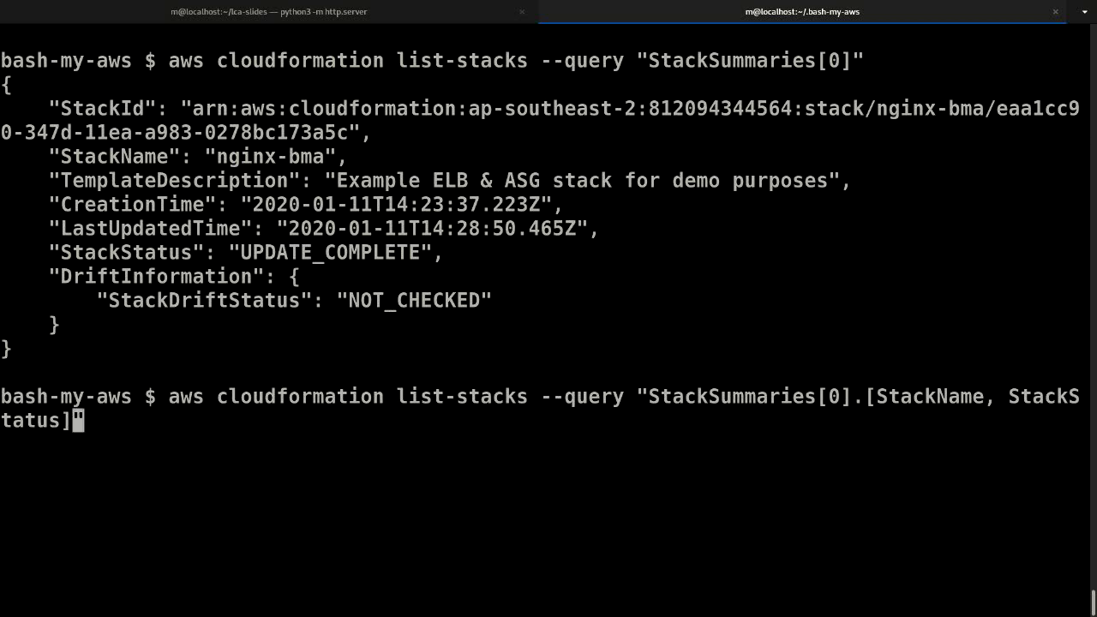
pyautogui.hotkey('ctrl', 'l')
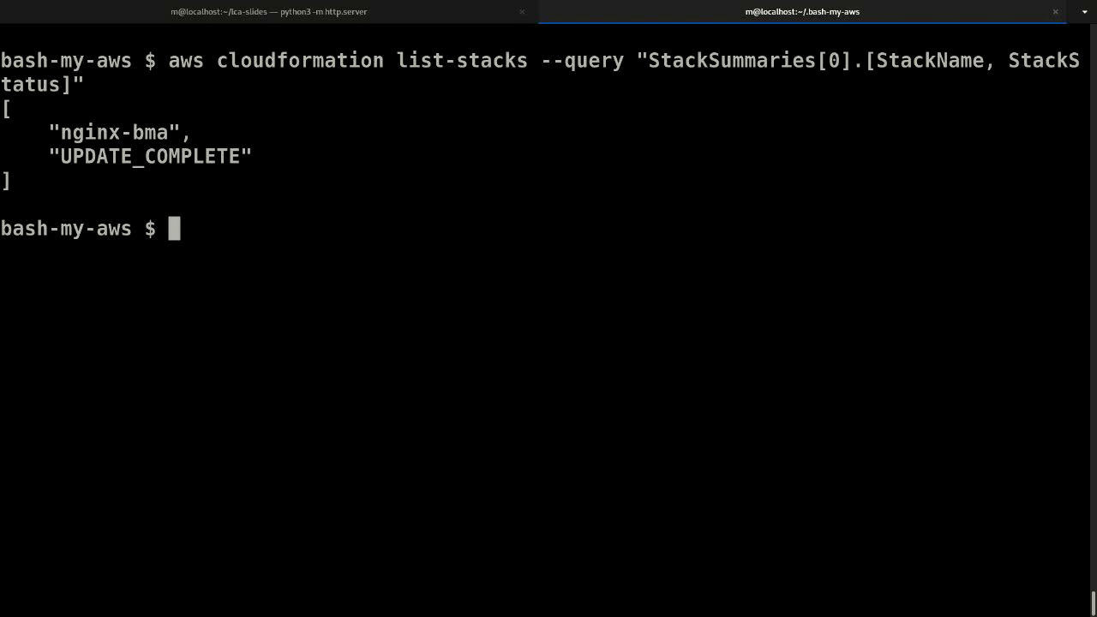
# - Add --output text so the query prints 'nginx-bma UPDATE_COMPLETE' on one line
pyautogui.press('Up')
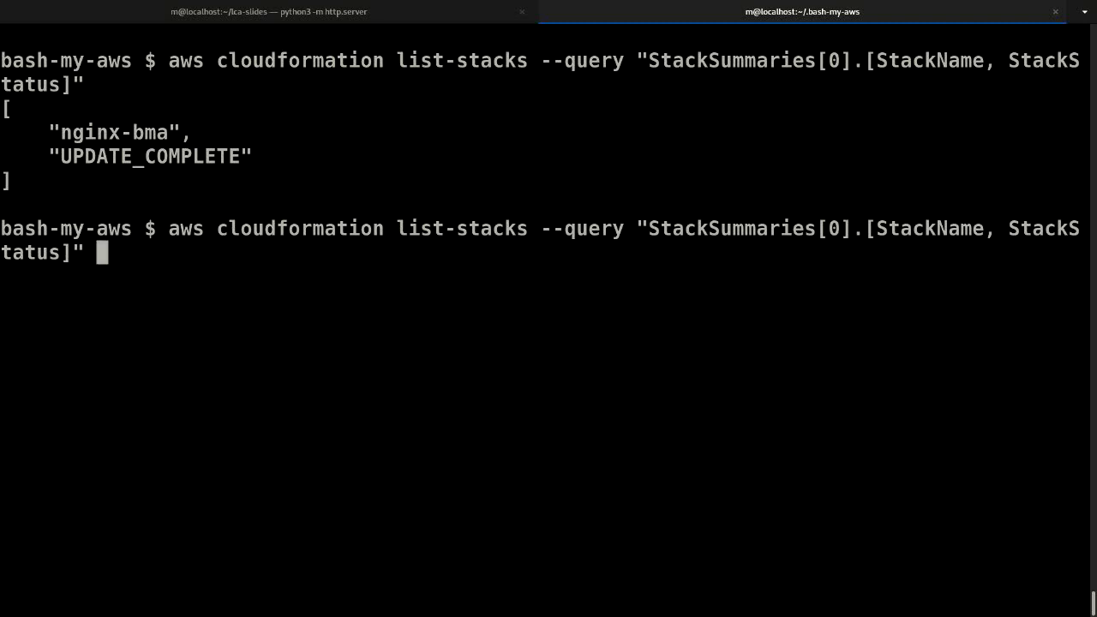
pyautogui.write('--putput')
pyautogui.press('BackSpace')
pyautogui.press('BackSpace')
pyautogui.press('BackSpace')
pyautogui.press('BackSpace')
pyautogui.press('BackSpace')
pyautogui.press('BackSpace')
pyautogui.write('put')
pyautogui.press('BackSpace')
pyautogui.press('BackSpace')
pyautogui.press('BackSpace')
pyautogui.write('output text')
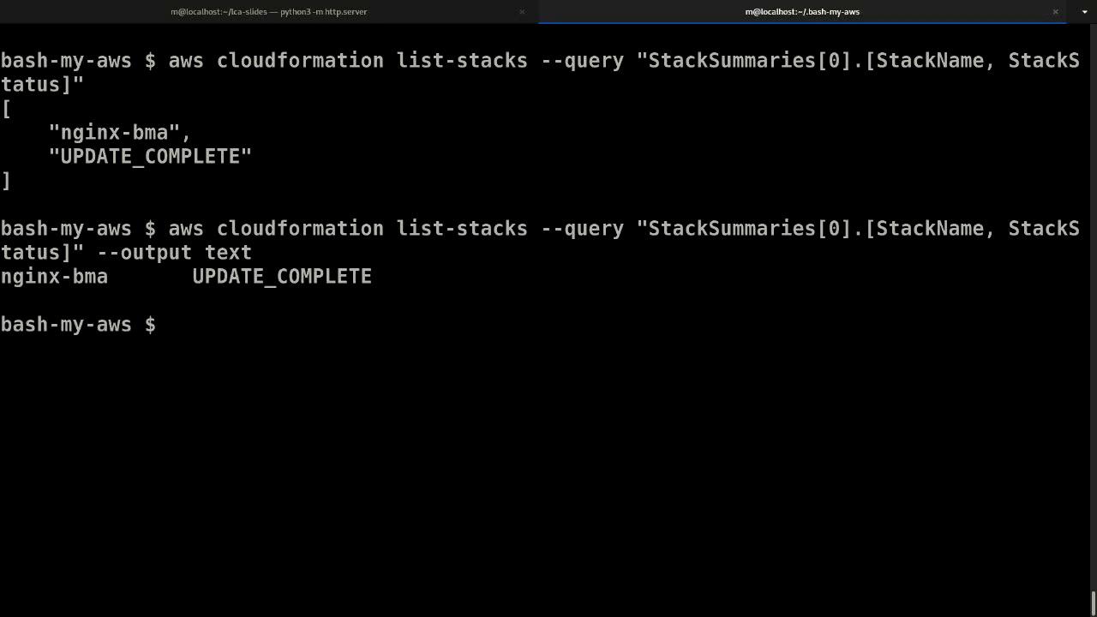
# - Edit the query to StackSummaries[] to cover every stack, on a cleared screen
pyautogui.press('Up')
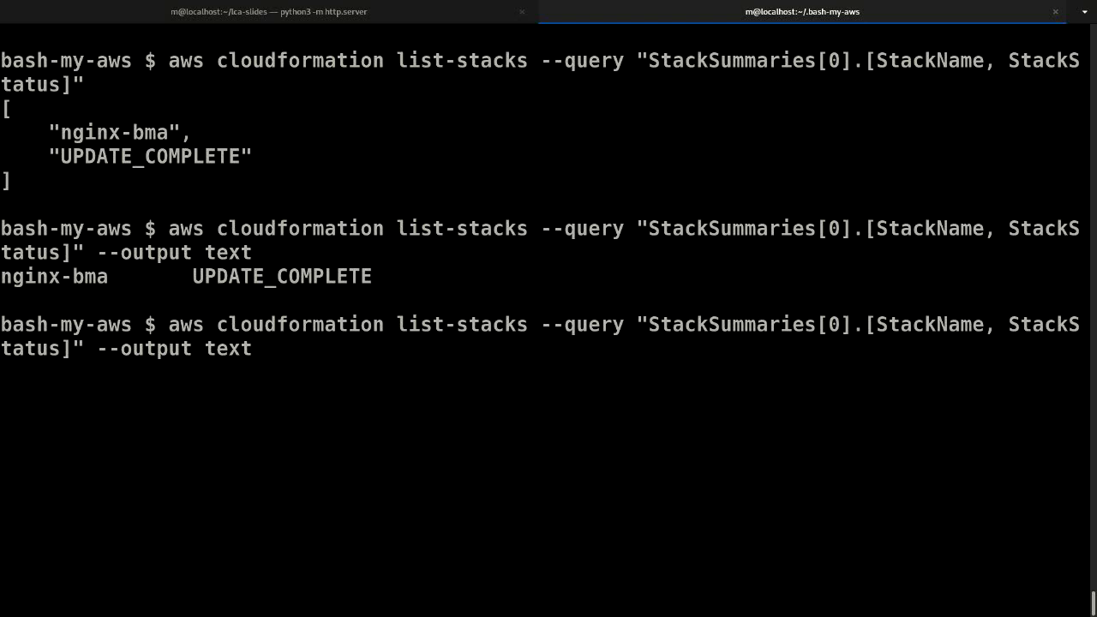
pyautogui.press('Left')
pyautogui.press('Left')
pyautogui.press('Left')
pyautogui.press('Delete')
pyautogui.hotkey('ctrl', 'l')
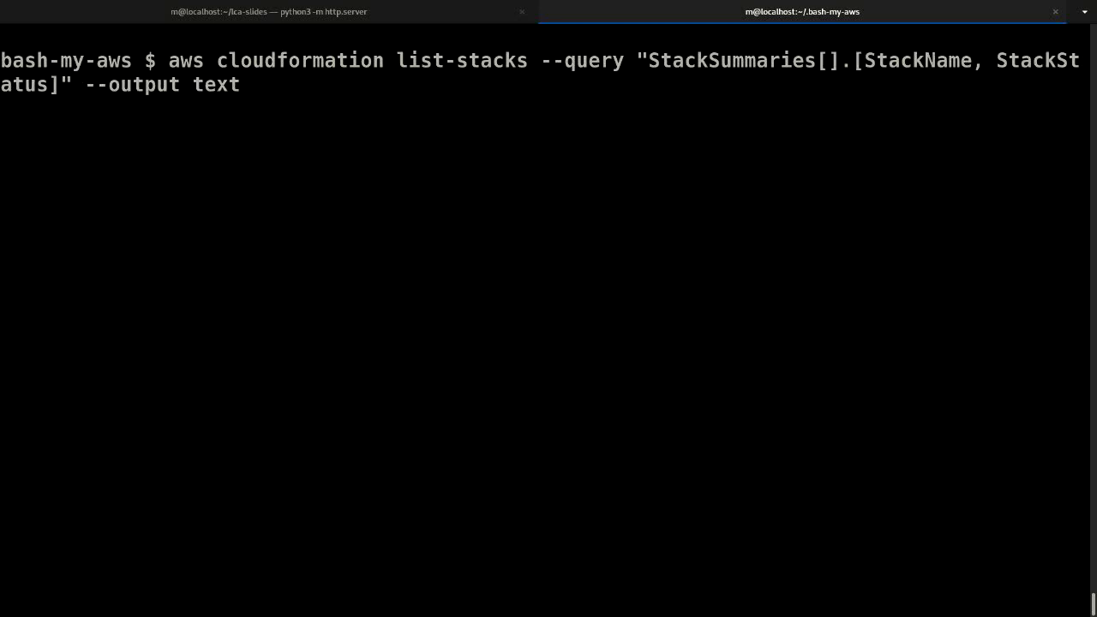
# - List every stack's name and status, excluding DELETE_COMPLETE stacks with grep -v
pyautogui.press('Return')
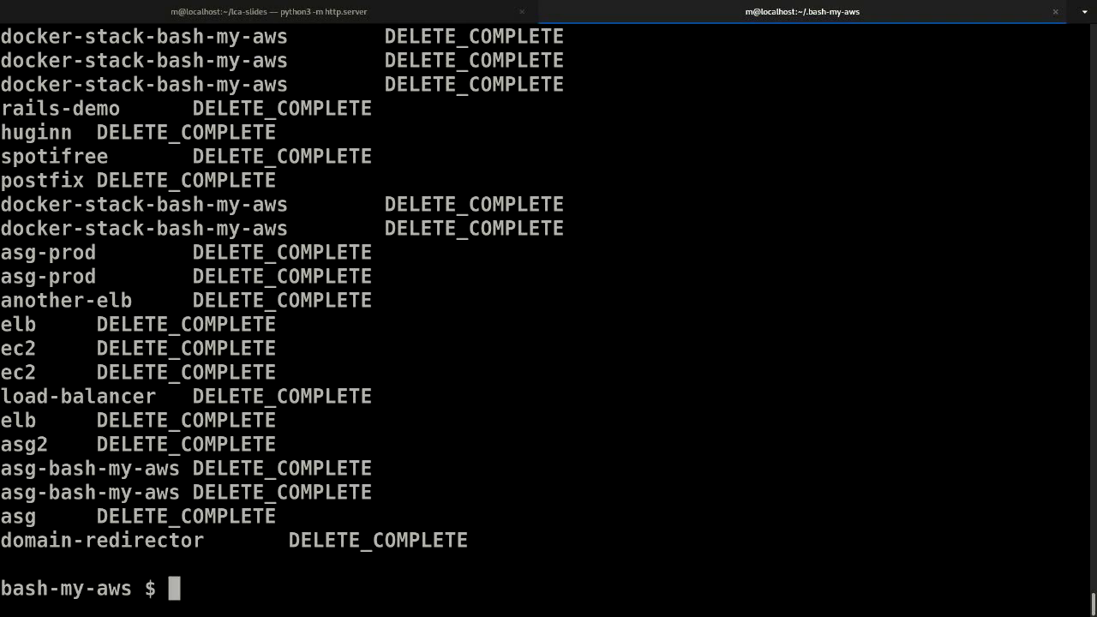
pyautogui.press('Up')
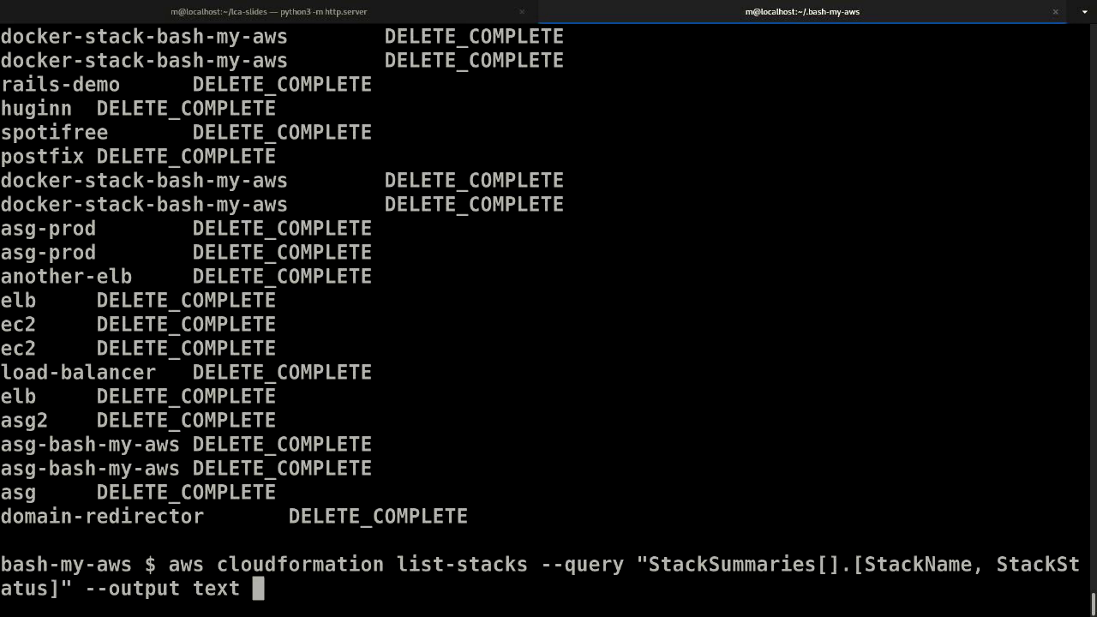
pyautogui.write('| grep -v DELETE_COMPLETE')
pyautogui.press('Return')
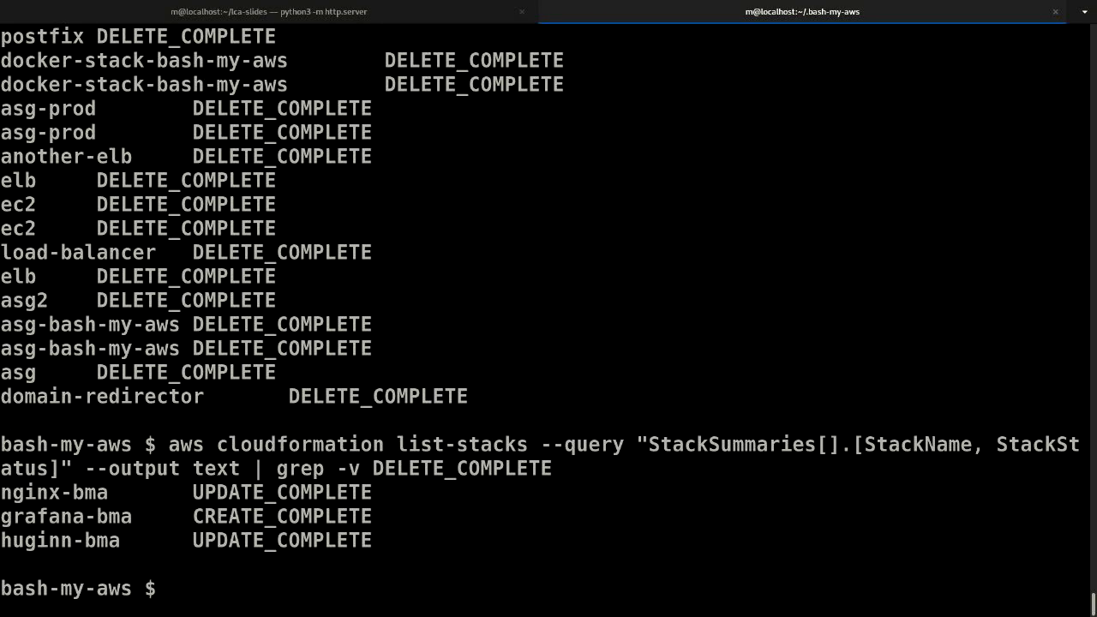
# - Align nginx-bma, grafana-bma and huginn-bma with column -t, confirm via stacks, then exit
pyautogui.press('Up')
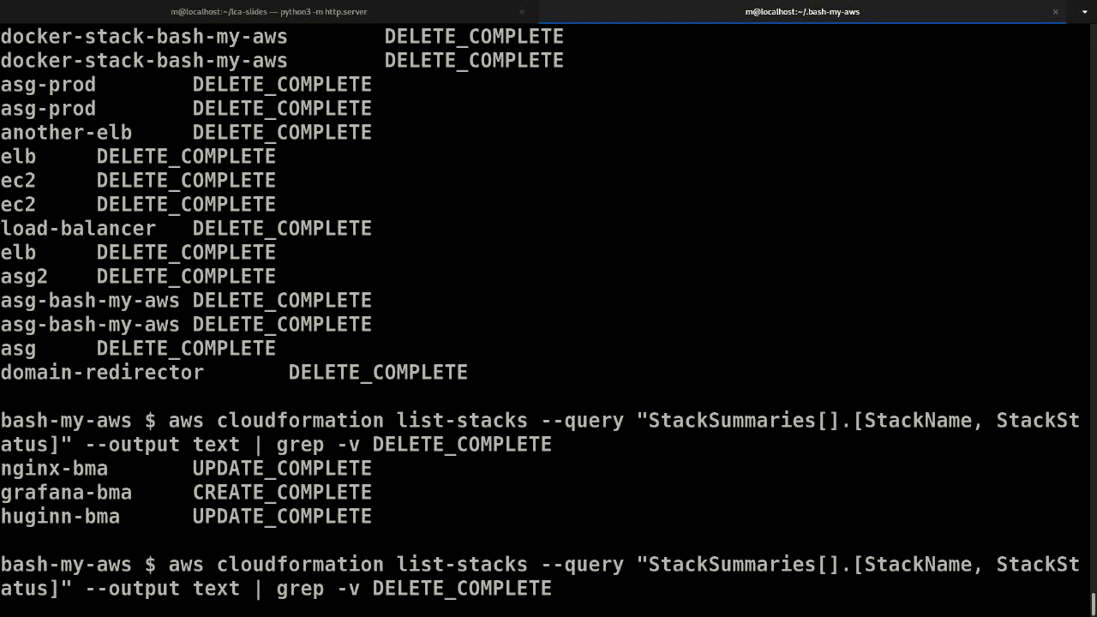
pyautogui.write(' | colu')
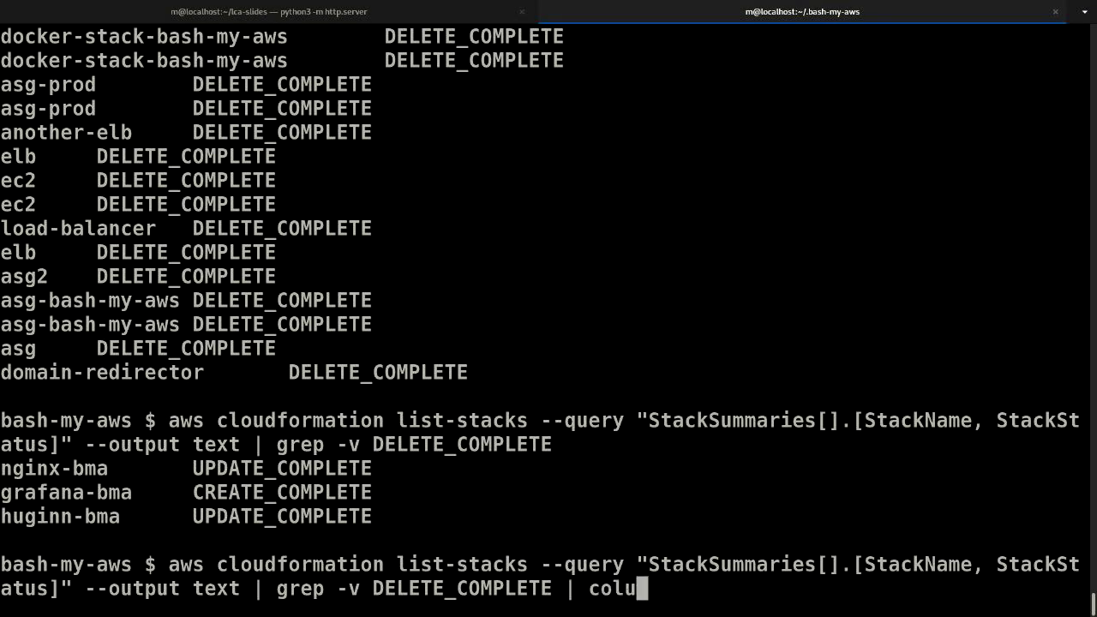
pyautogui.write('mn -t')
pyautogui.hotkey('ctrl', 'l')
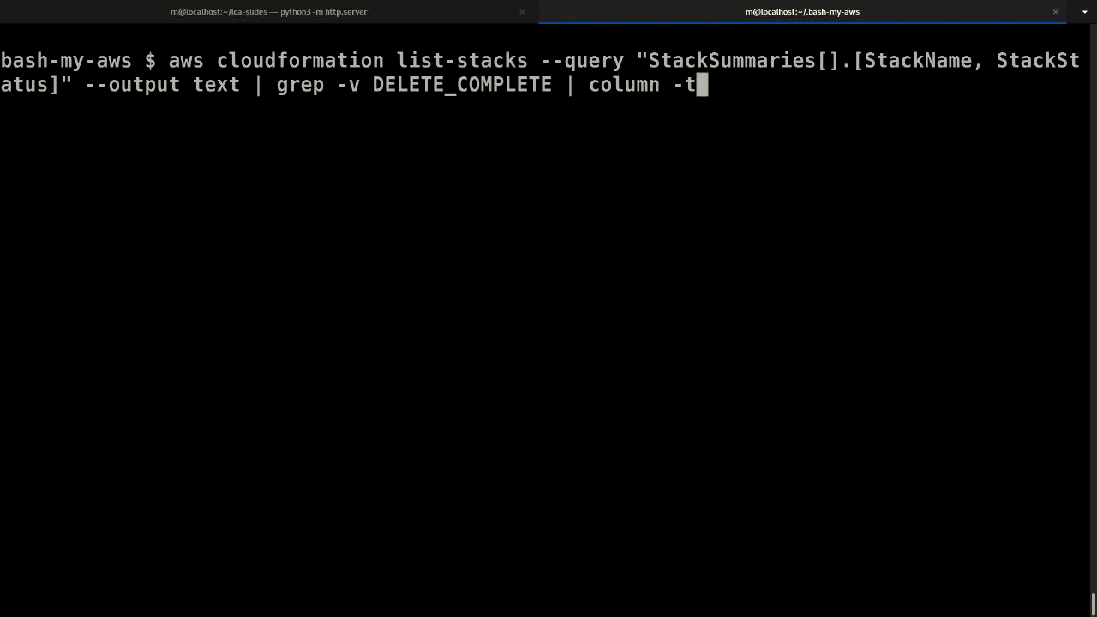
pyautogui.press('Return')
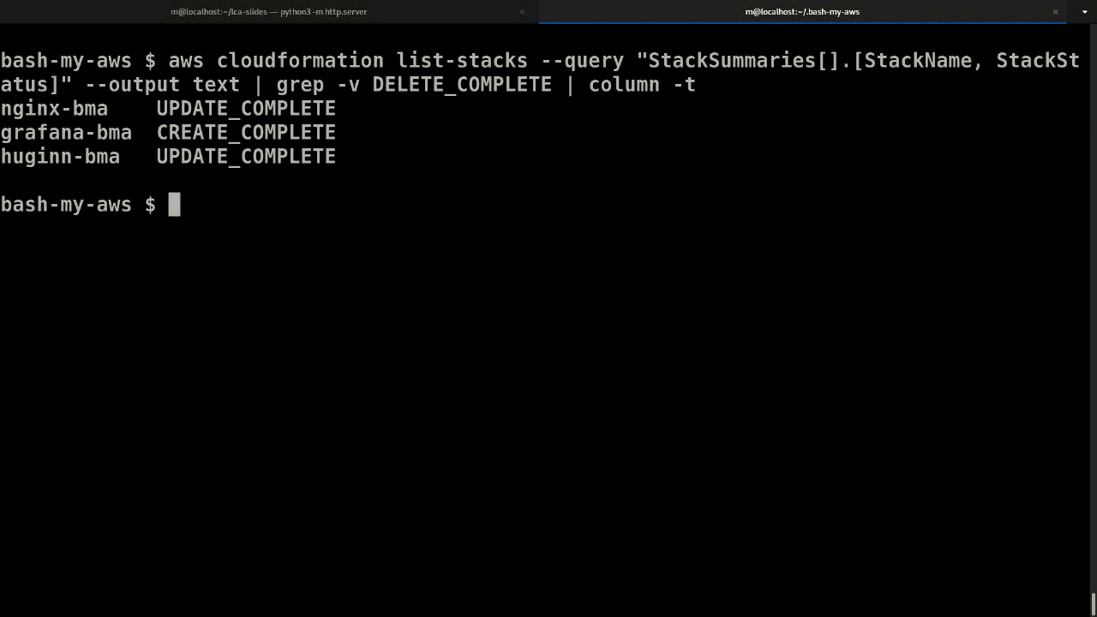
pyautogui.write('stacks')
pyautogui.press('Return')
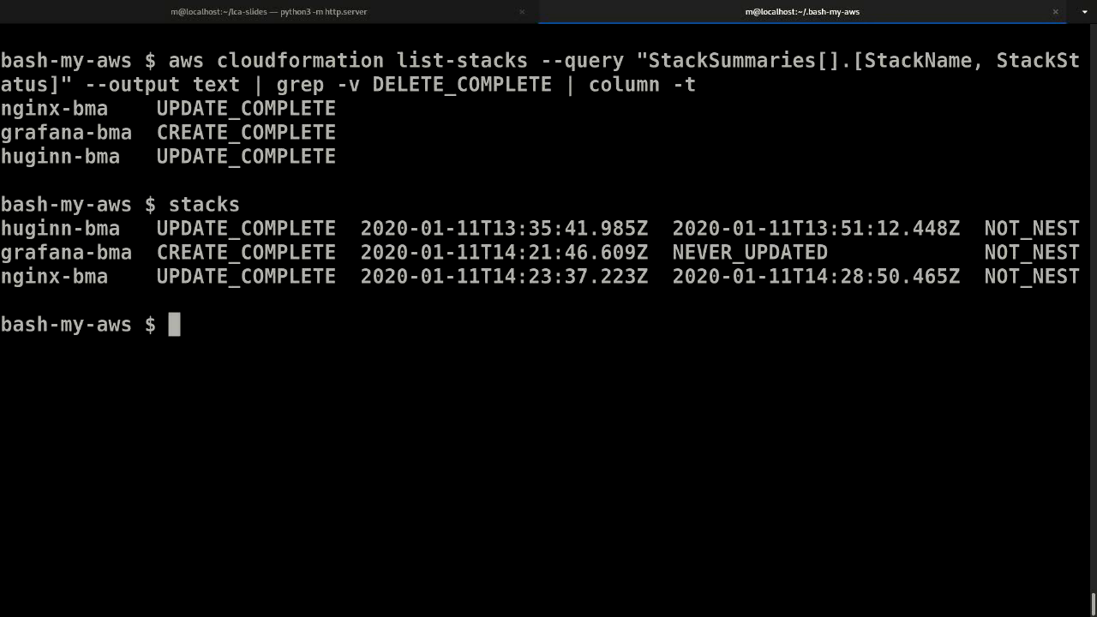
pyautogui.write('exit')
pyautogui.press('Return')
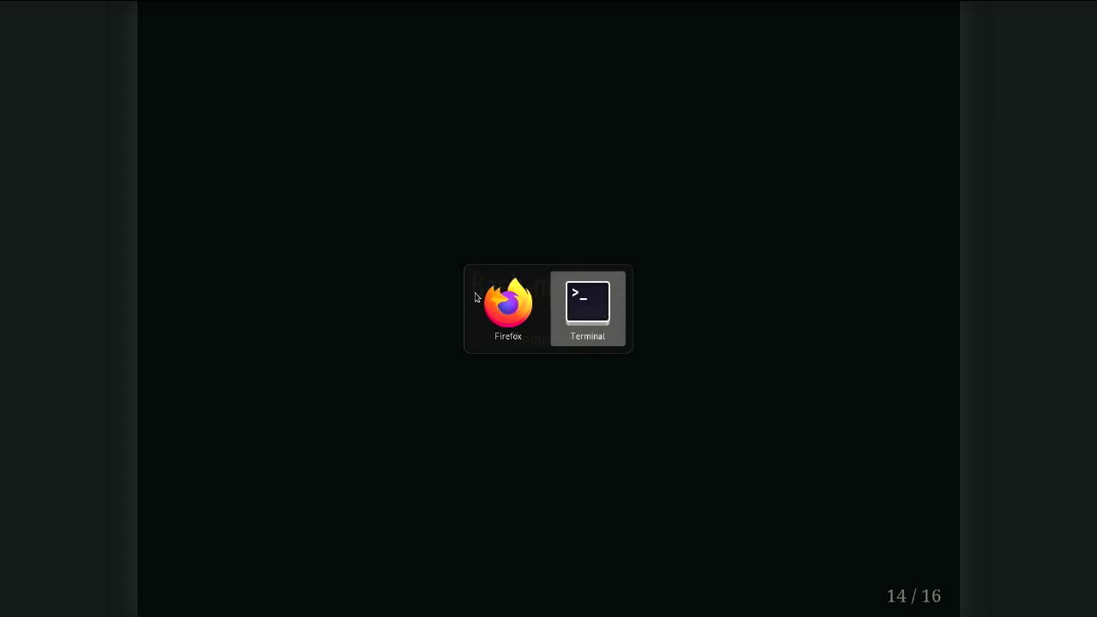
pyautogui.hotkey('alt', 'Tab')
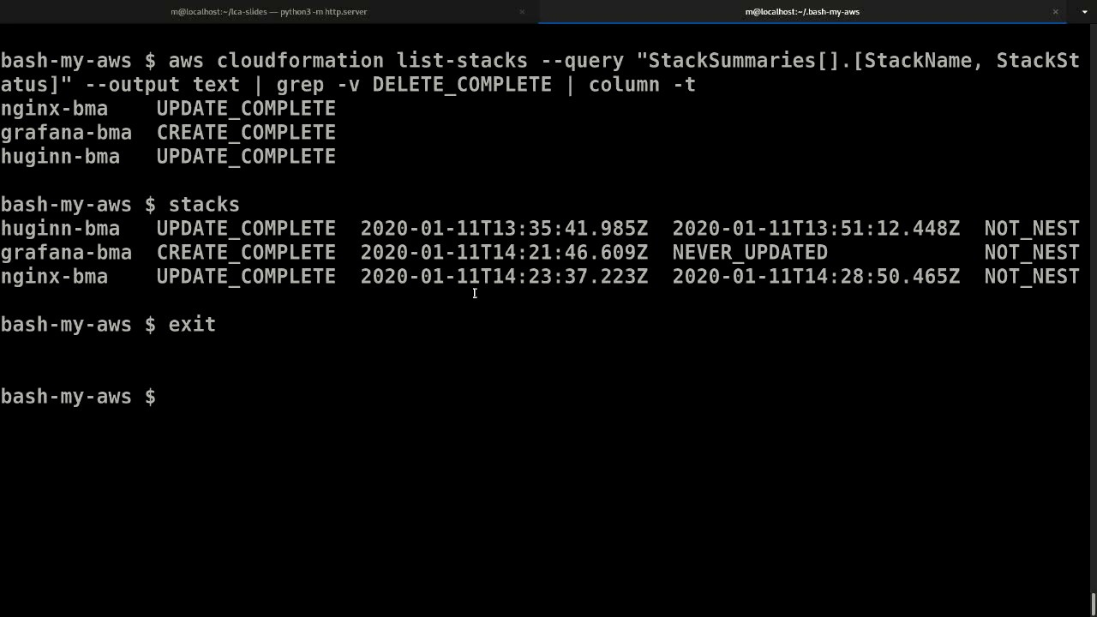
# - In a new terminal tab, run stacks to list huginn-bma, grafana-bma and nginx-bma
pyautogui.hotkey('ctrl', 'shift', 't')
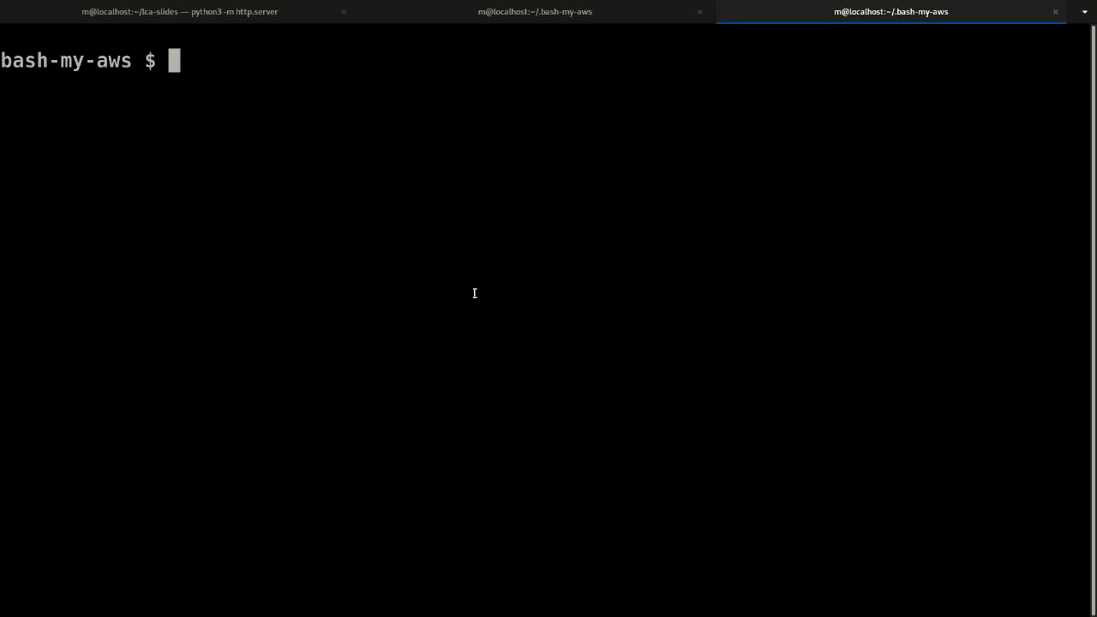
pyautogui.write('stacks')
pyautogui.press('Return')
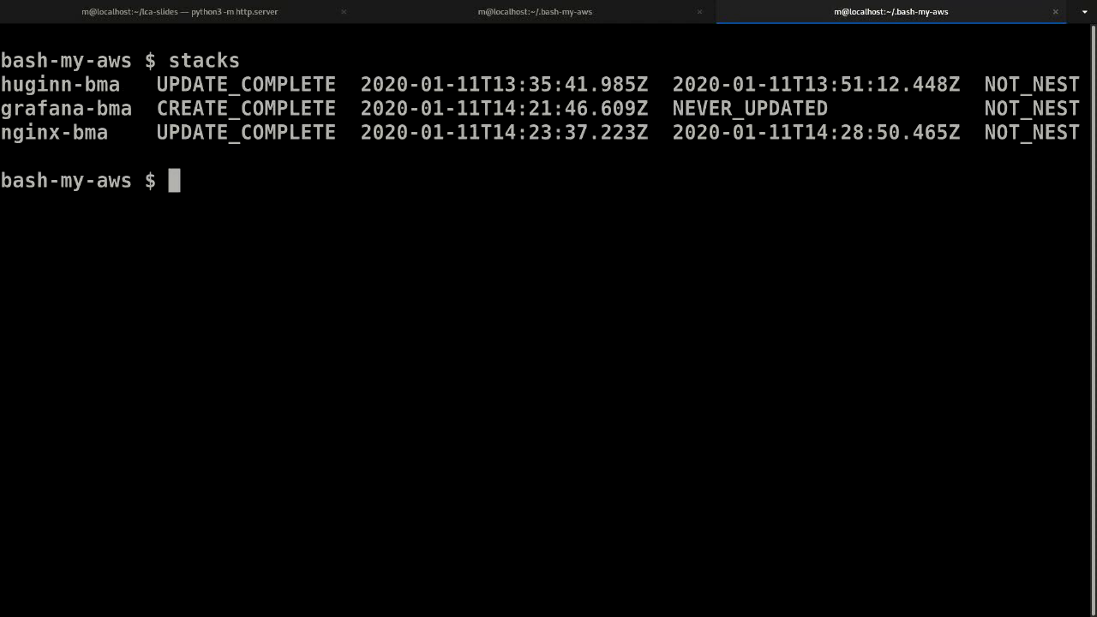
pyautogui.write('instances')
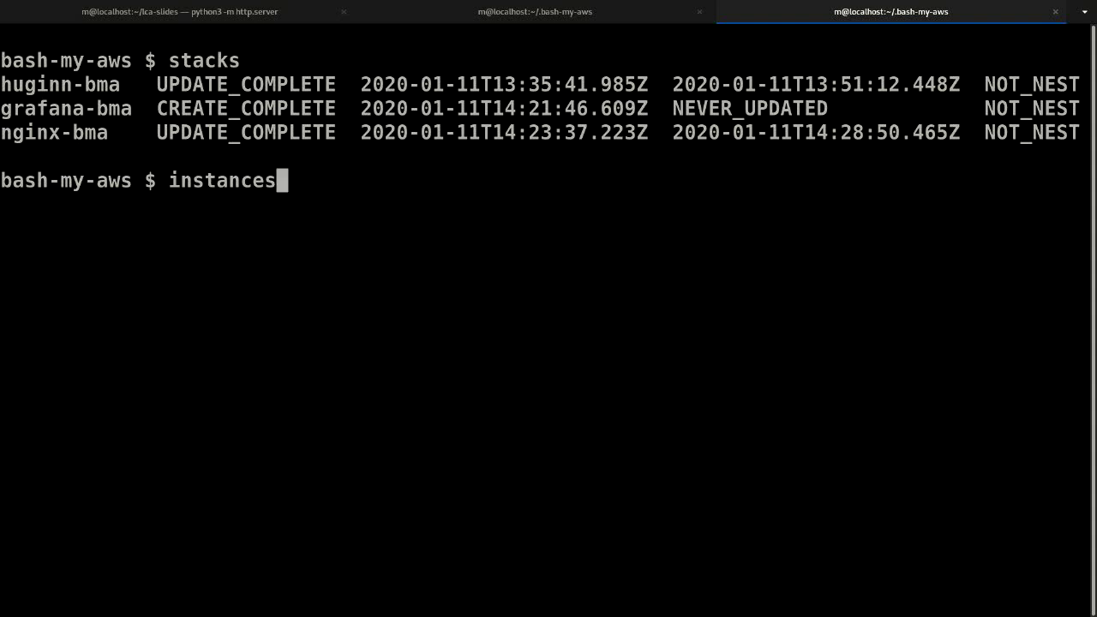
# - Run instances, asgs, keypairs and ls lib/ to review instances, ASGs, keypairs and functions
pyautogui.press('Return')
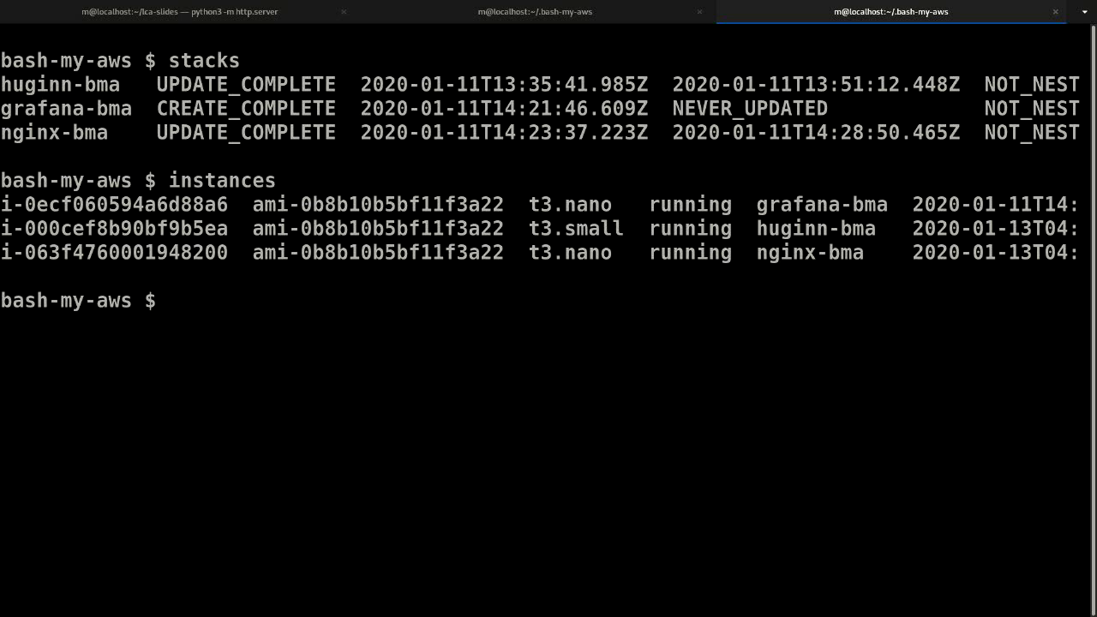
pyautogui.write('asgs')
pyautogui.press('Return')
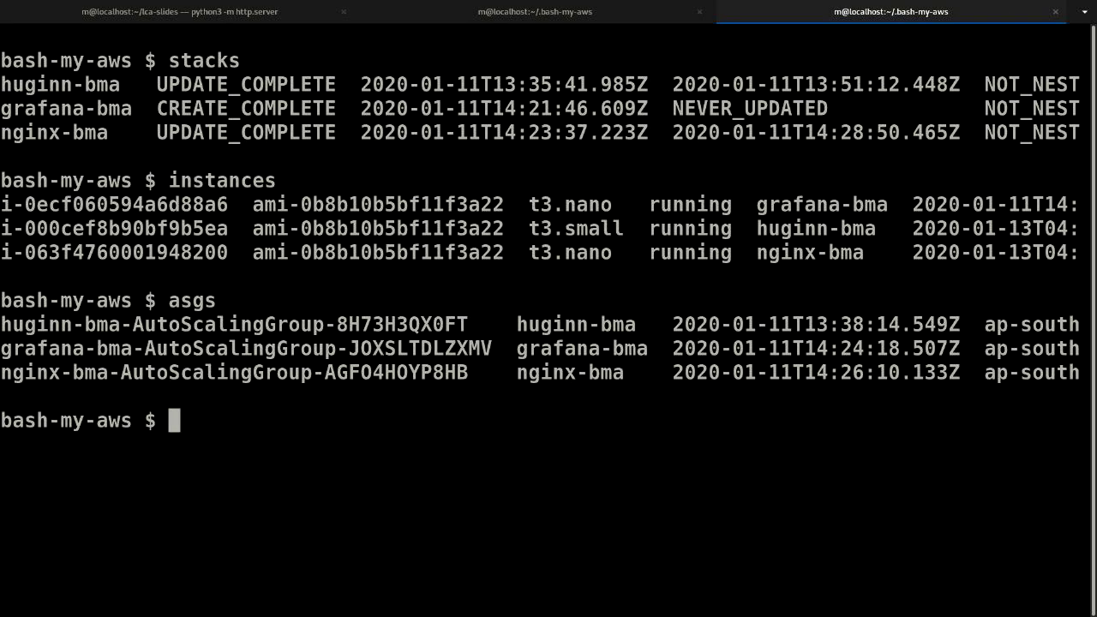
pyautogui.write('keyap')
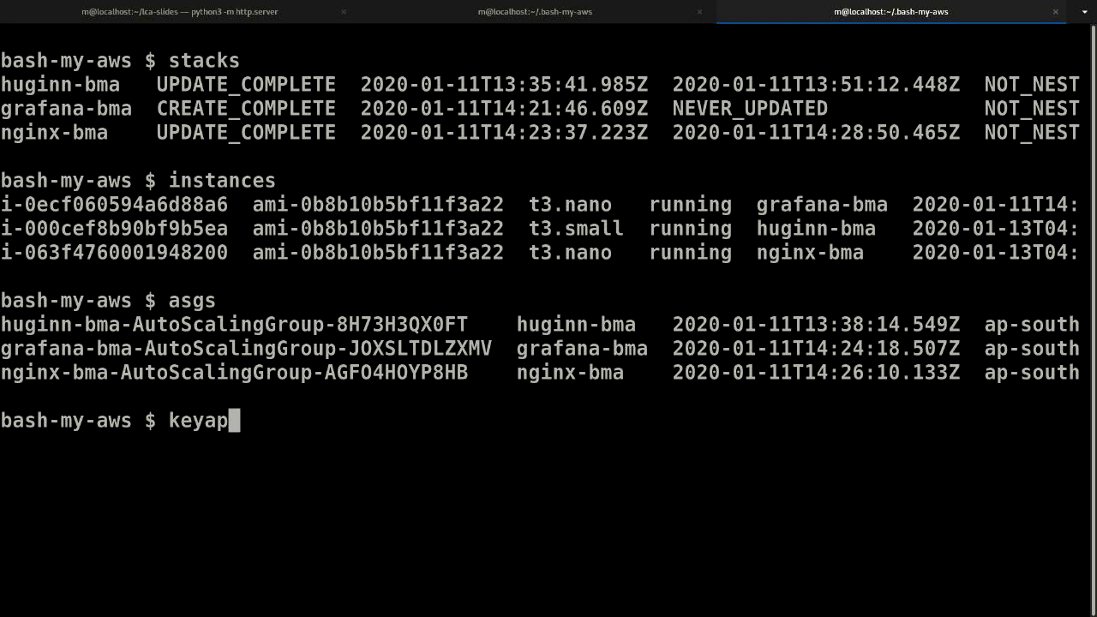
pyautogui.press('BackSpace')
pyautogui.press('BackSpace')
pyautogui.write('pairs')
pyautogui.press('Return')
pyautogui.write('ls lib/')
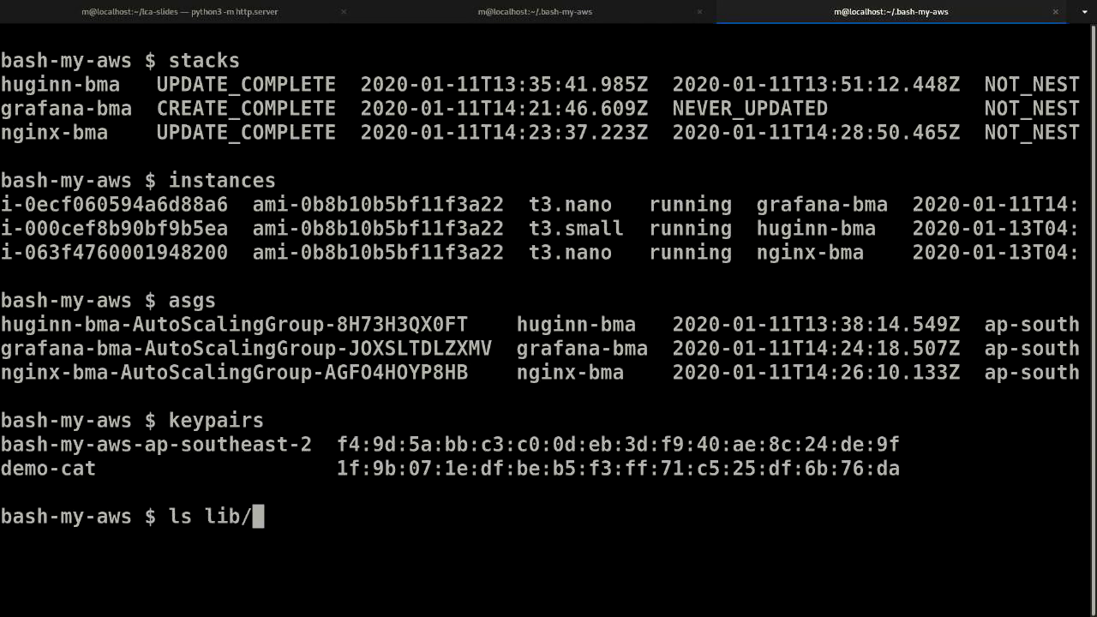
pyautogui.press('Return')
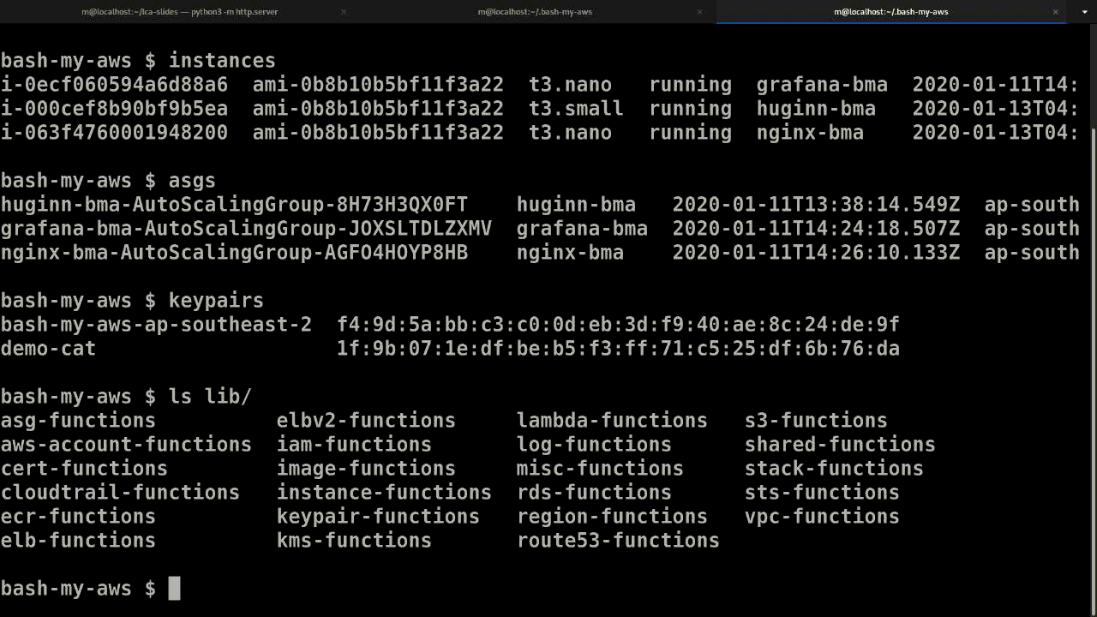
# - On a cleared screen, run instances to show grafana-bma, huginn-bma and nginx-bma running
pyautogui.hotkey('ctrl', 'l')
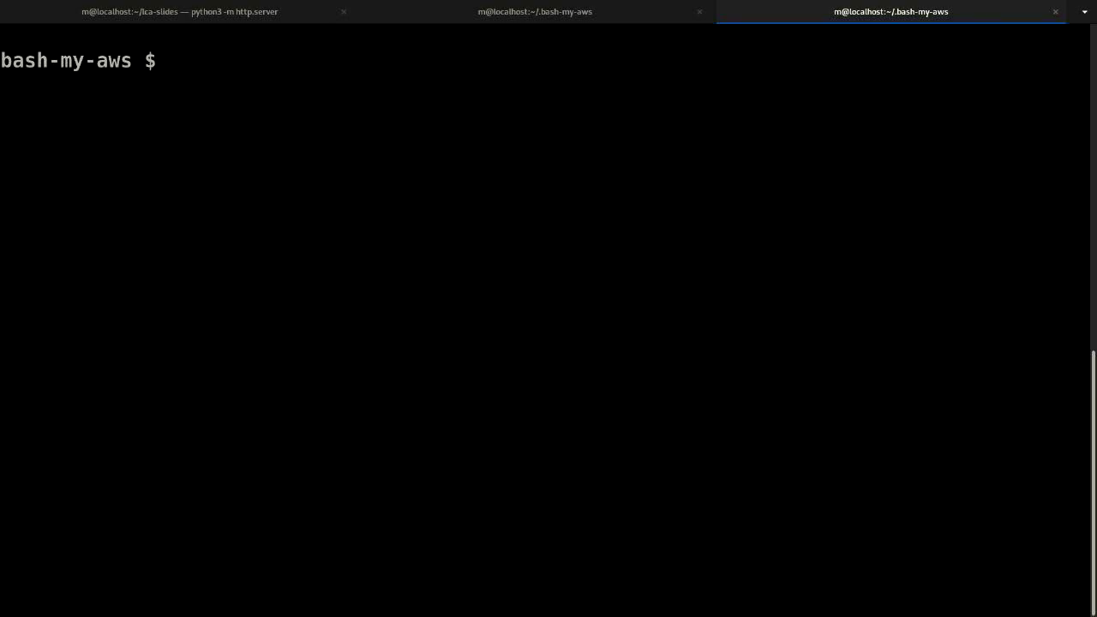
pyautogui.write('instances')
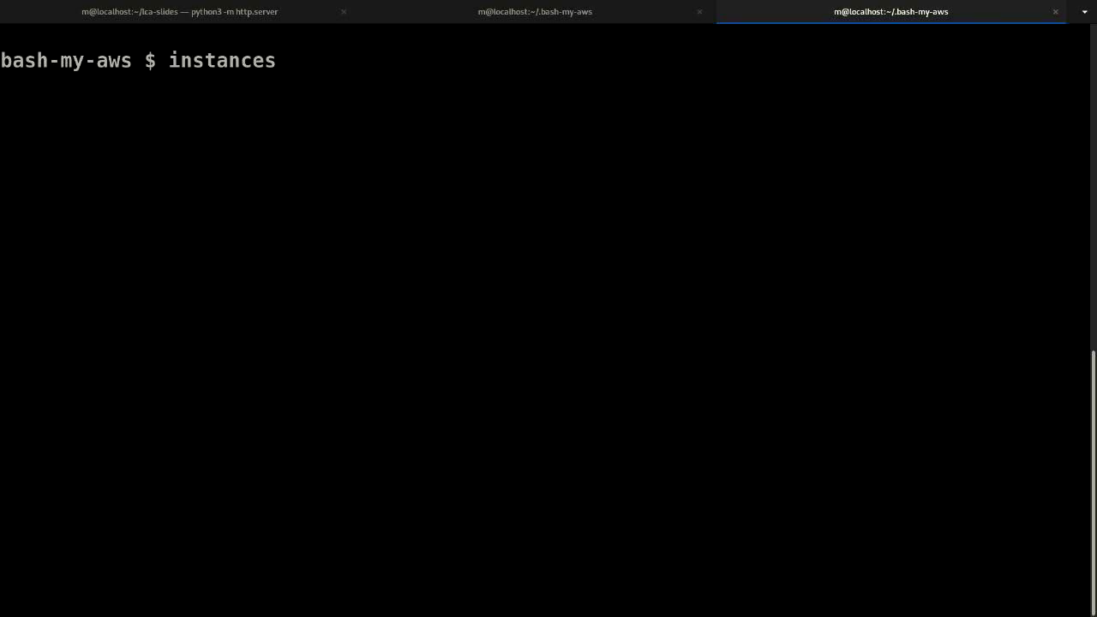
pyautogui.press('Return')
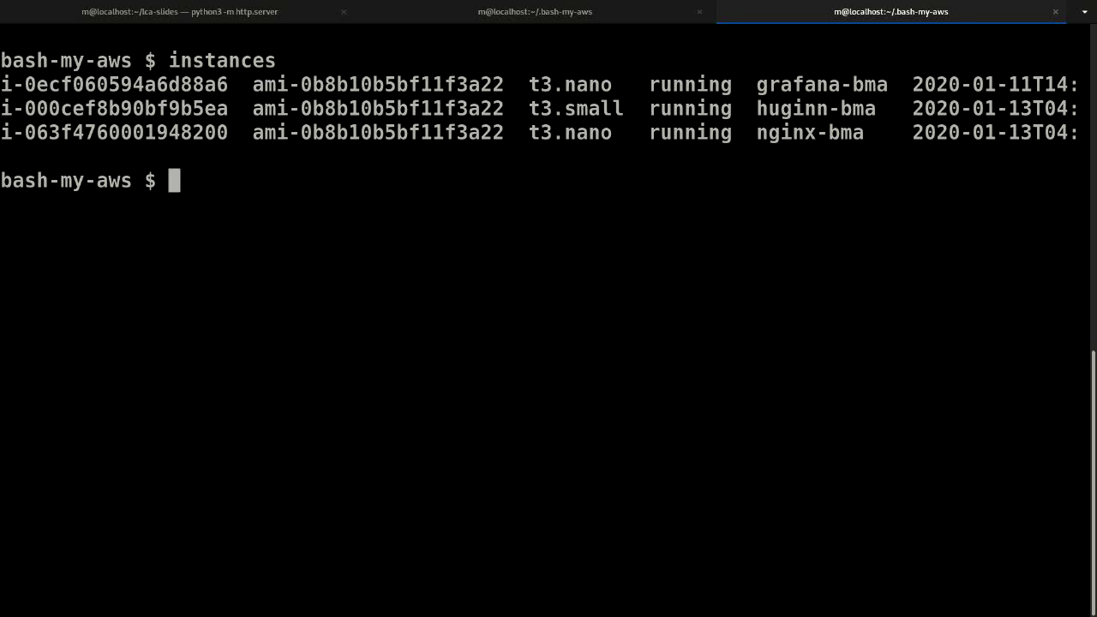
pyautogui.write('instance-e')
# - Run instance-stack i-0ecf060594a6d88a6 to reveal grafana-bma, then clear the command line
pyautogui.press('BackSpace')
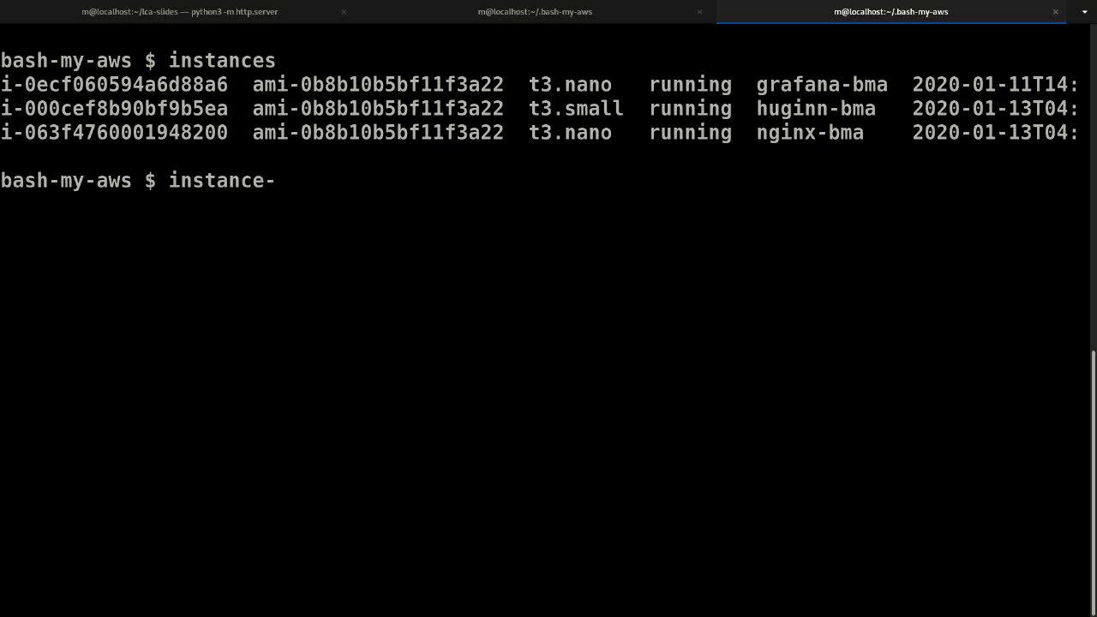
pyautogui.write('stack')
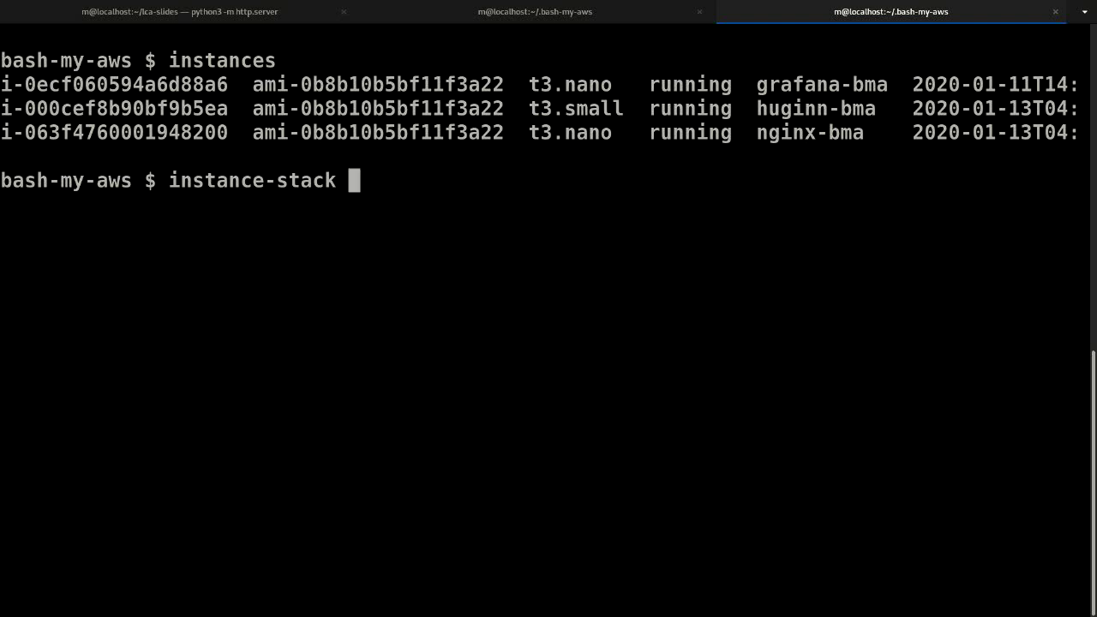
pyautogui.write('i-')
pyautogui.write('0e')
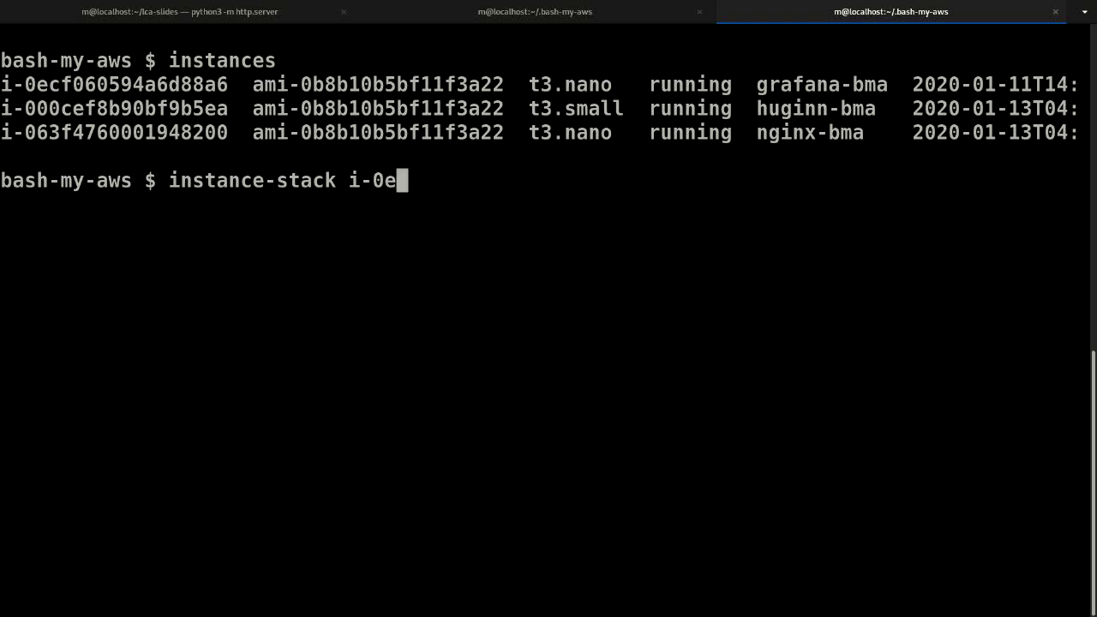
pyautogui.write('c')
pyautogui.press('Tab')
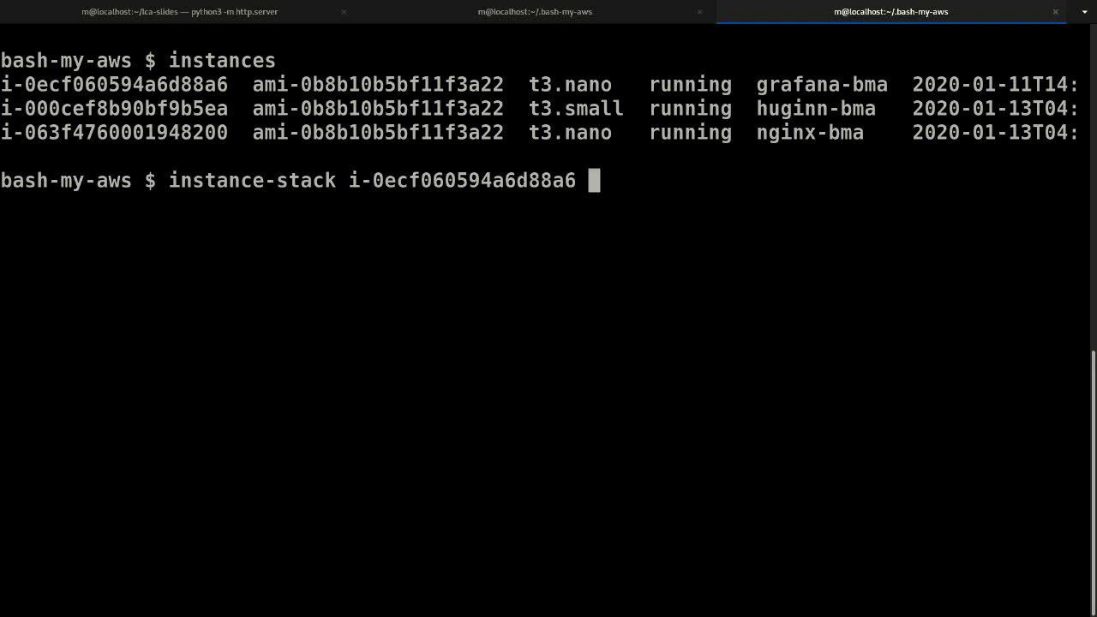
pyautogui.press('Return')
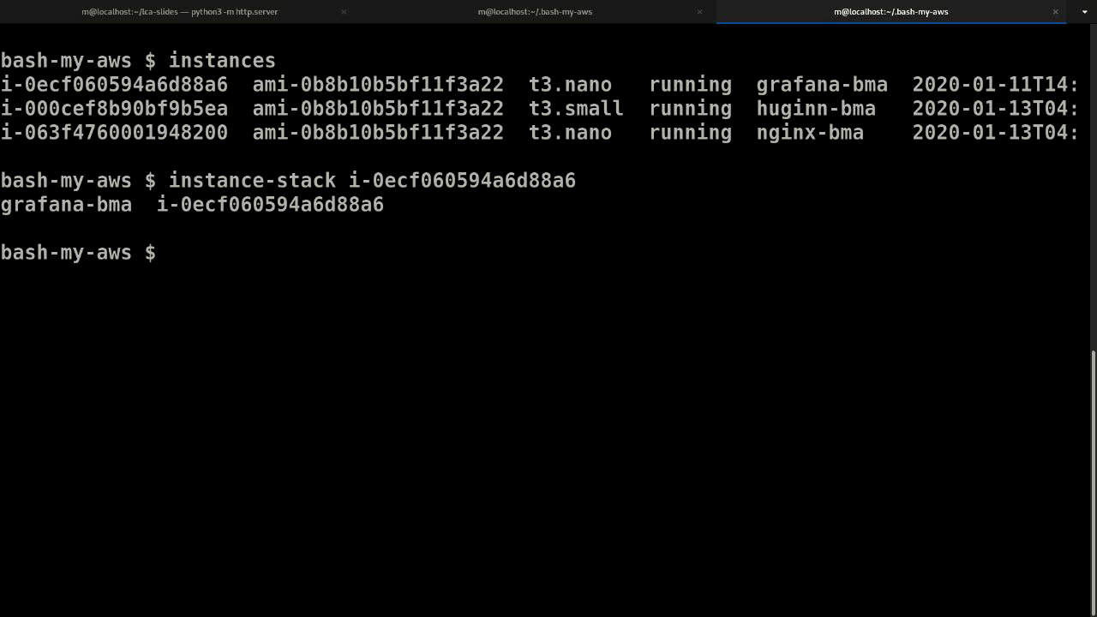
pyautogui.press('Up')
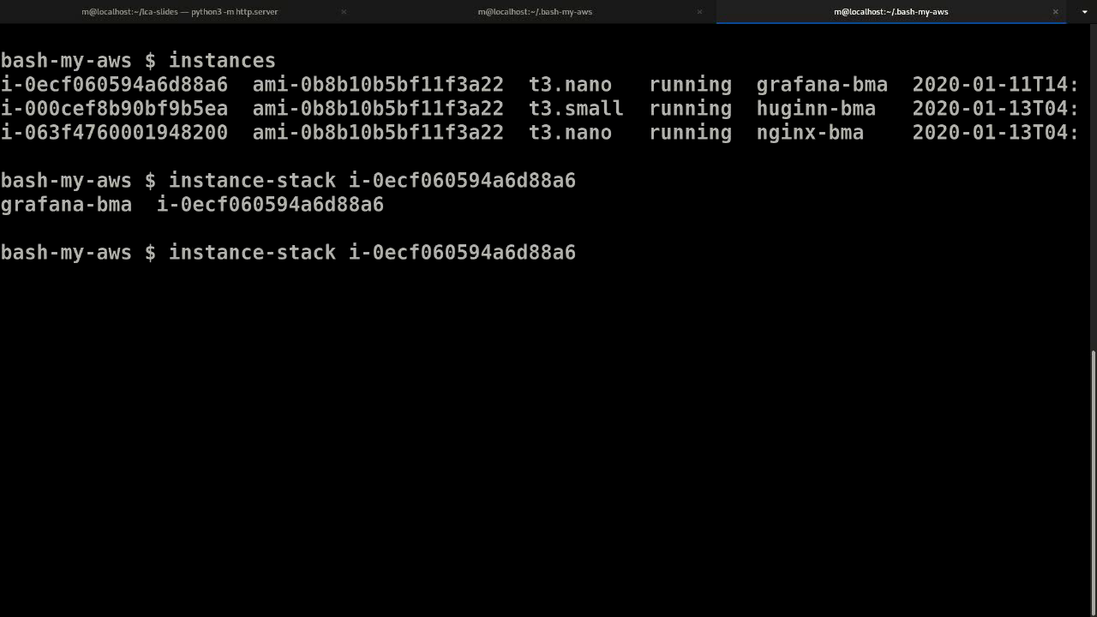
pyautogui.hotkey('ctrl', 'u')
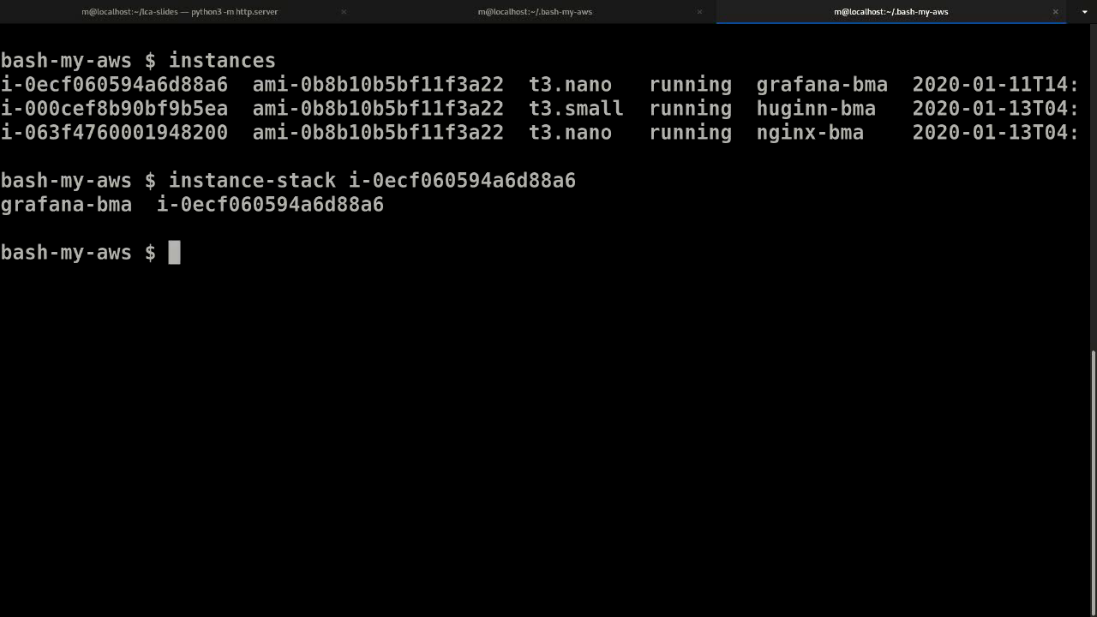
pyautogui.write('stack-outputs ')
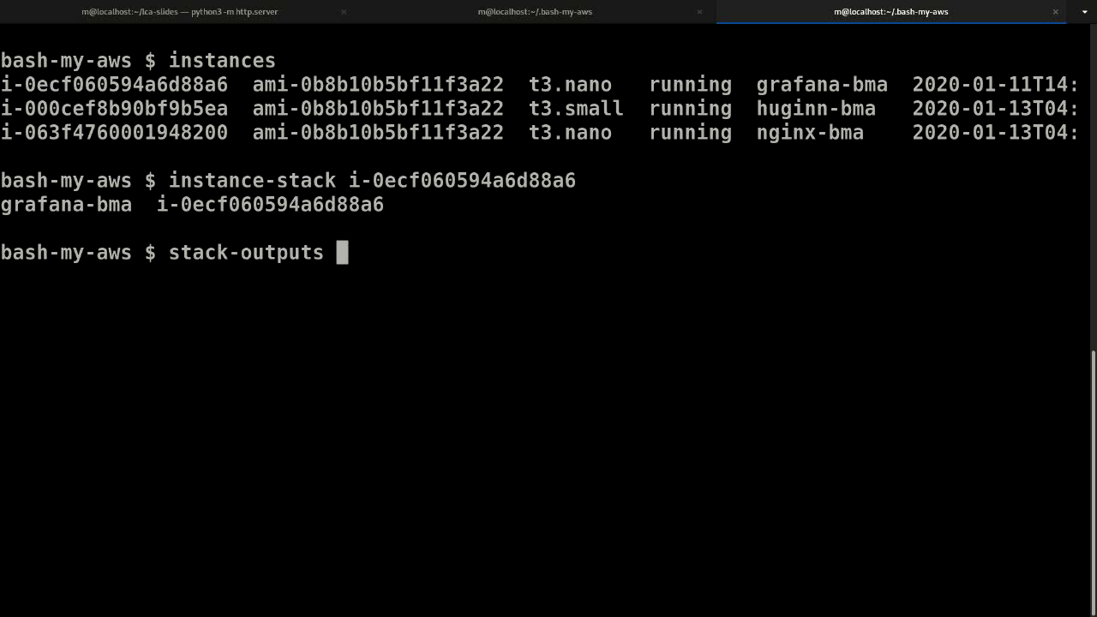
pyautogui.write('gra')
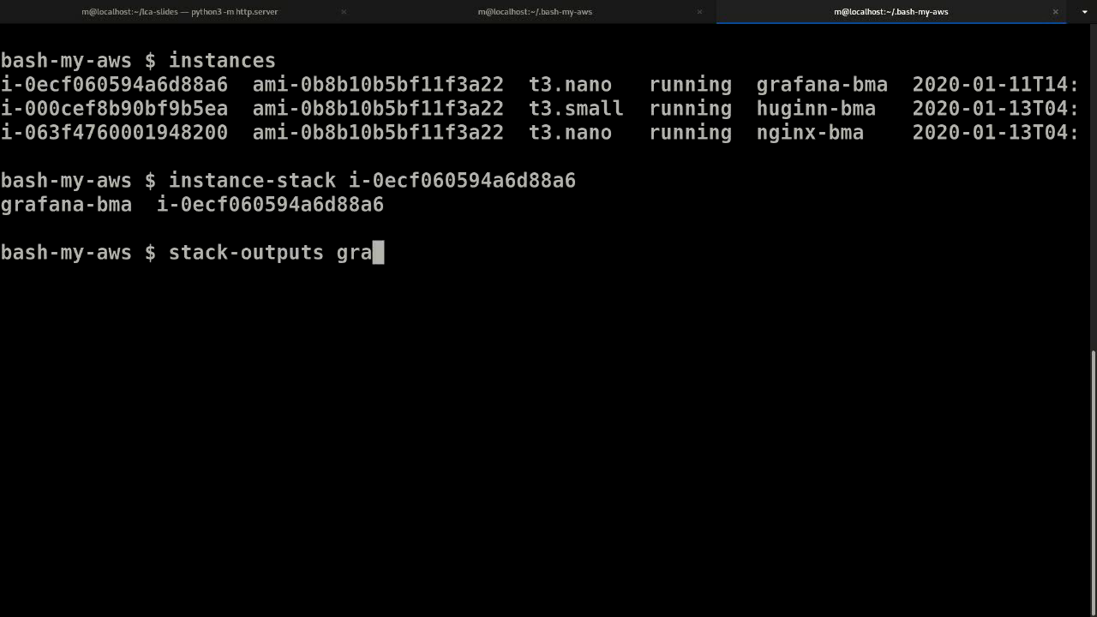
# - Run stack-outputs grafana-bma and open its WebsiteUrl link in the browser
pyautogui.press('Tab')
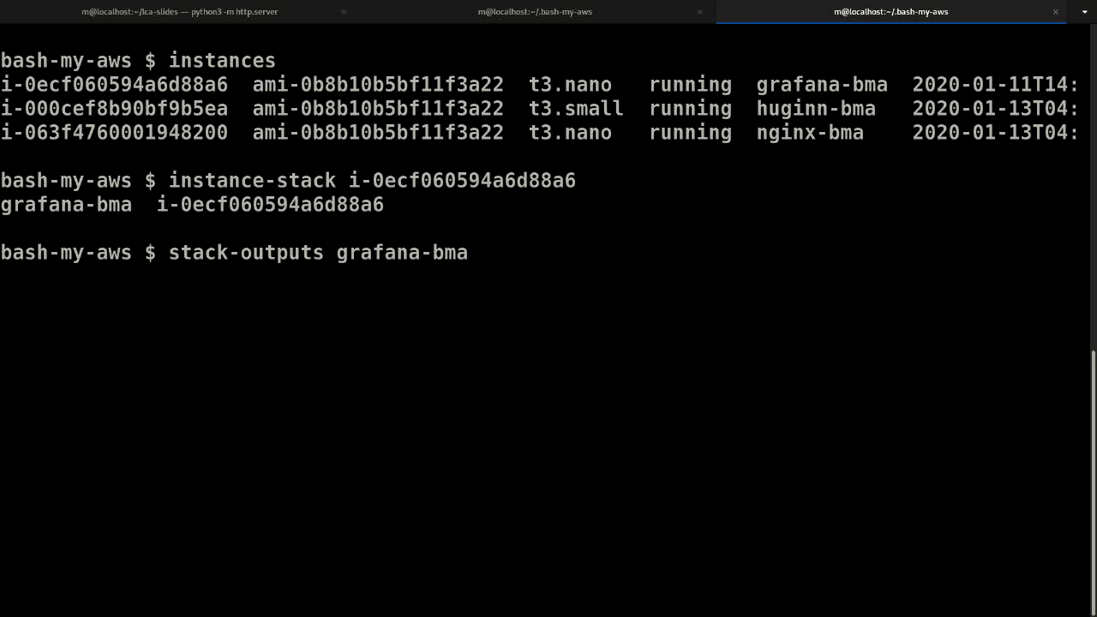
pyautogui.press('Return')
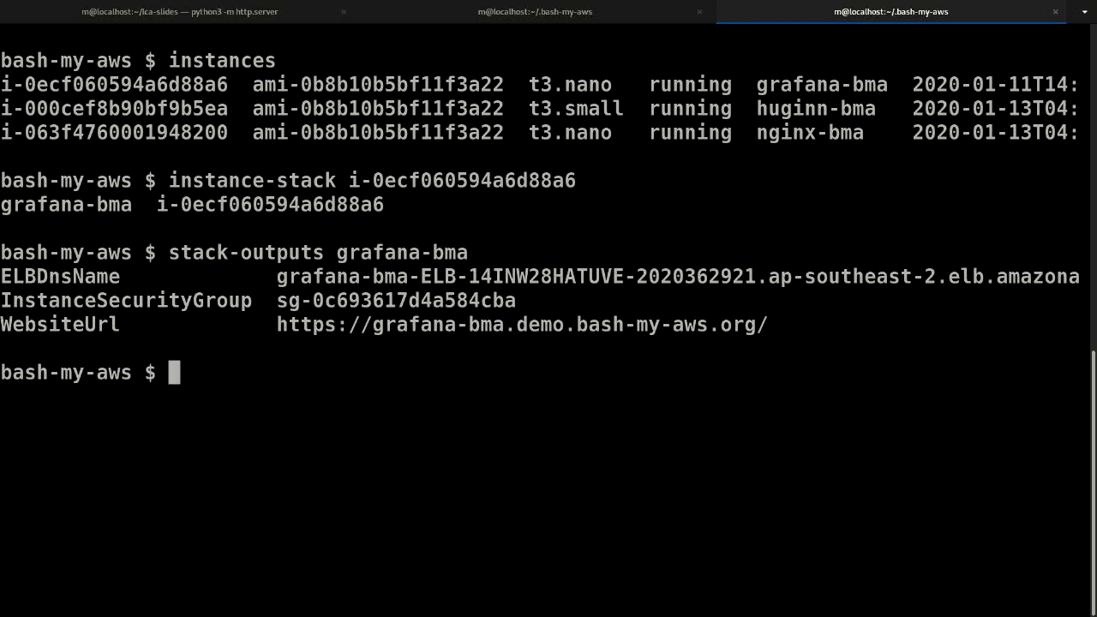
pyautogui.rightClick(523, 329)
pyautogui.click(548, 334)
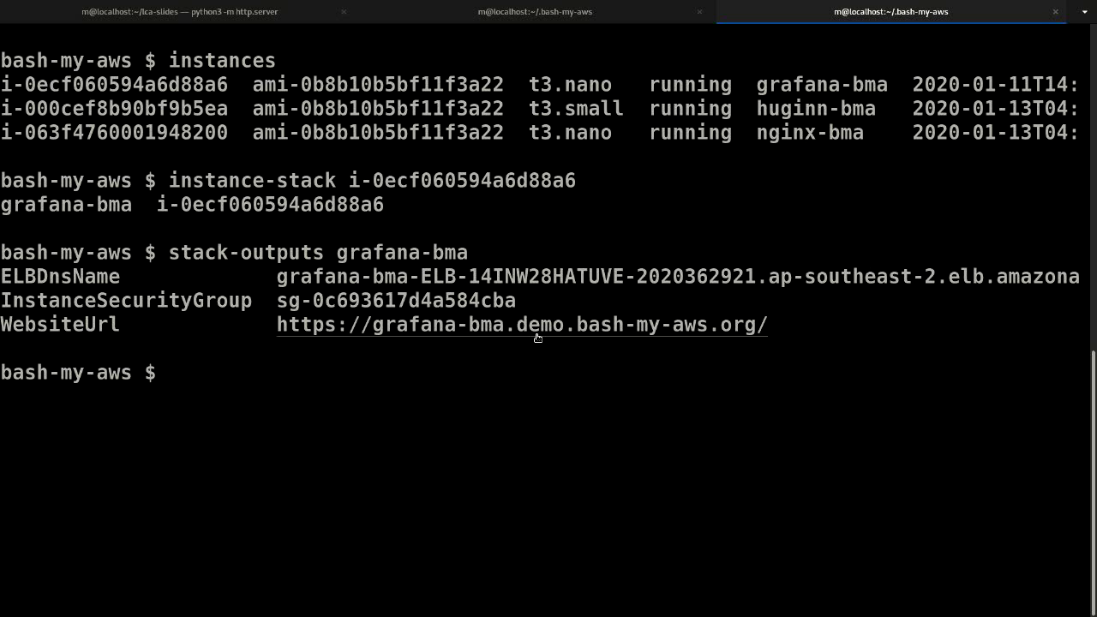
# - Drop the grep pipe and run 'instances graf' to show only instance i-0ecf060594a6d88a6
pyautogui.hotkey('ctrl', 'l')
pyautogui.write('instance')
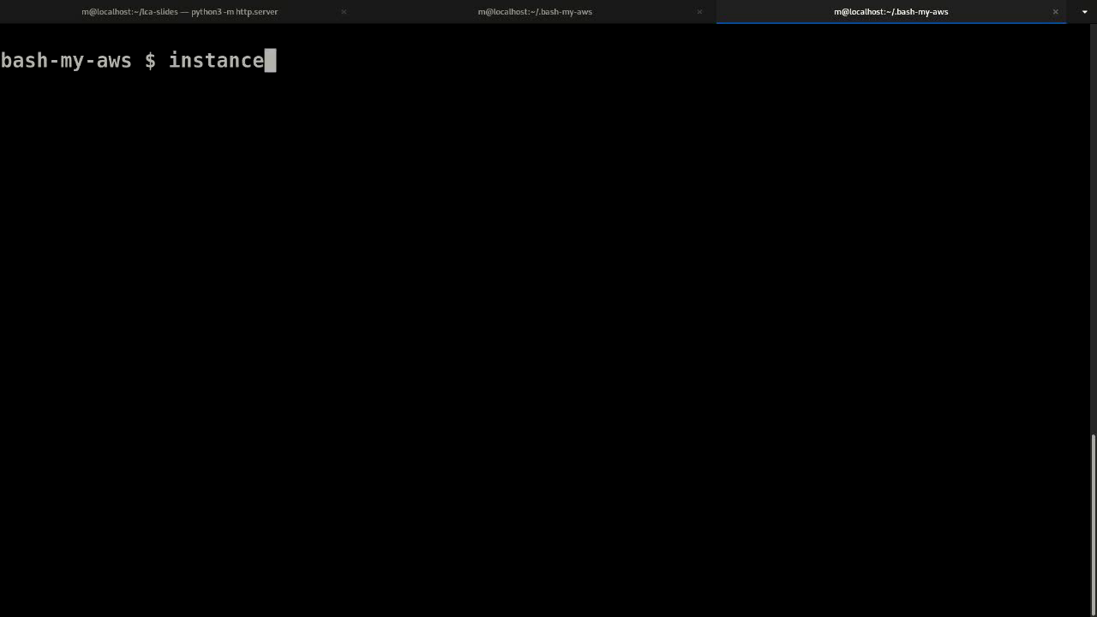
pyautogui.write('s')
pyautogui.press('Return')
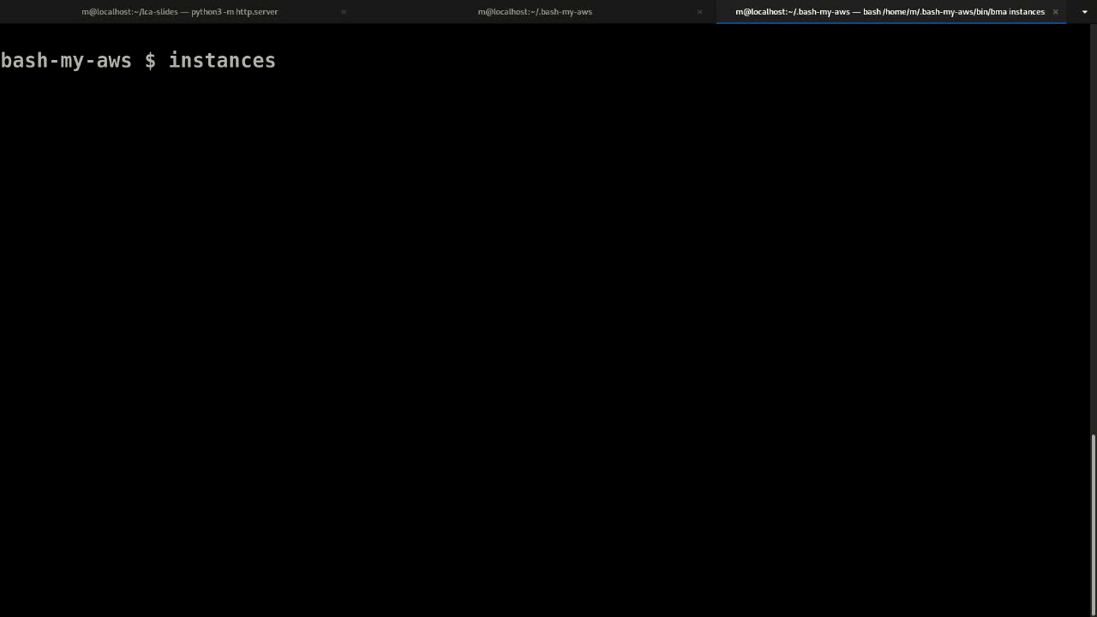
pyautogui.write('instances ')
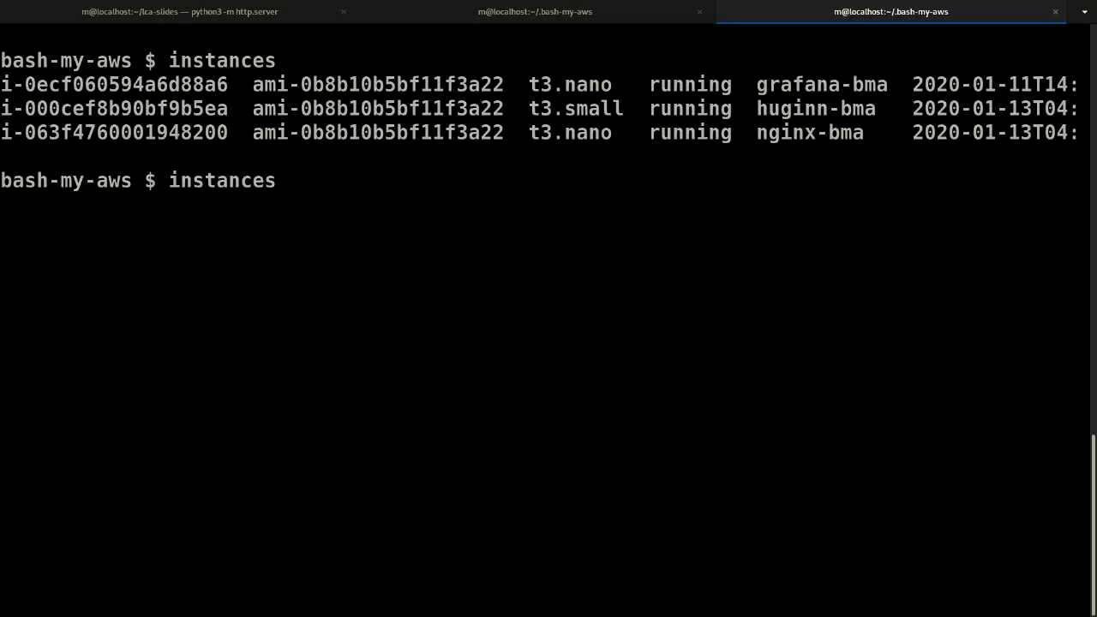
pyautogui.write('| grep ')
pyautogui.write('grafa')
pyautogui.press('BackSpace')
pyautogui.press('BackSpace')
pyautogui.press('BackSpace')
pyautogui.press('BackSpace')
pyautogui.press('BackSpace')
pyautogui.press('BackSpace')
pyautogui.press('BackSpace')
pyautogui.write('graf')
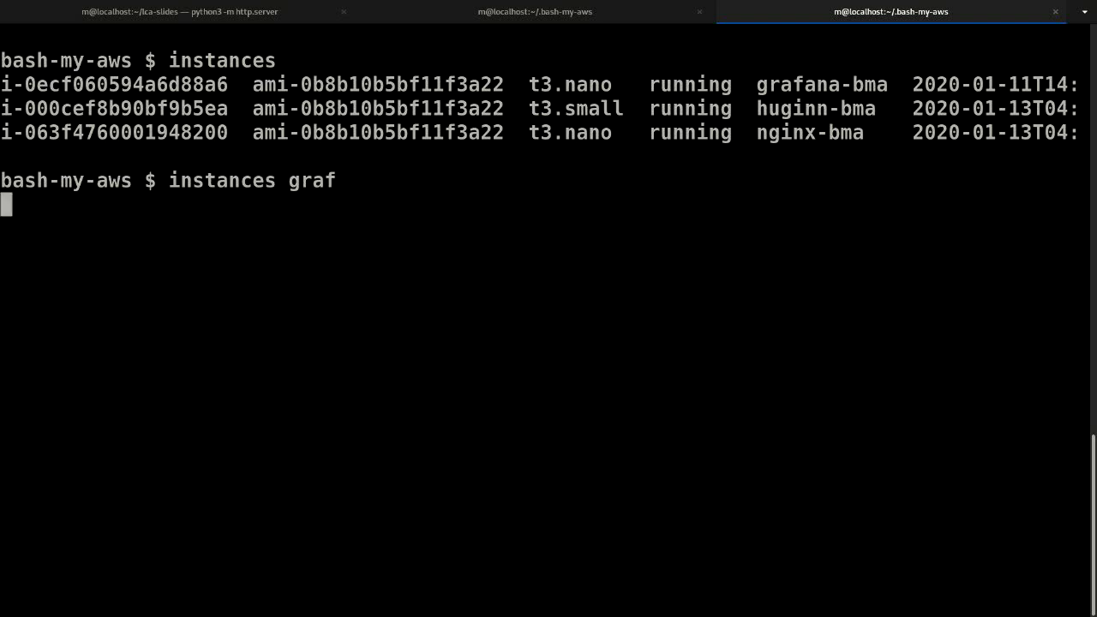
pyautogui.press('Return')
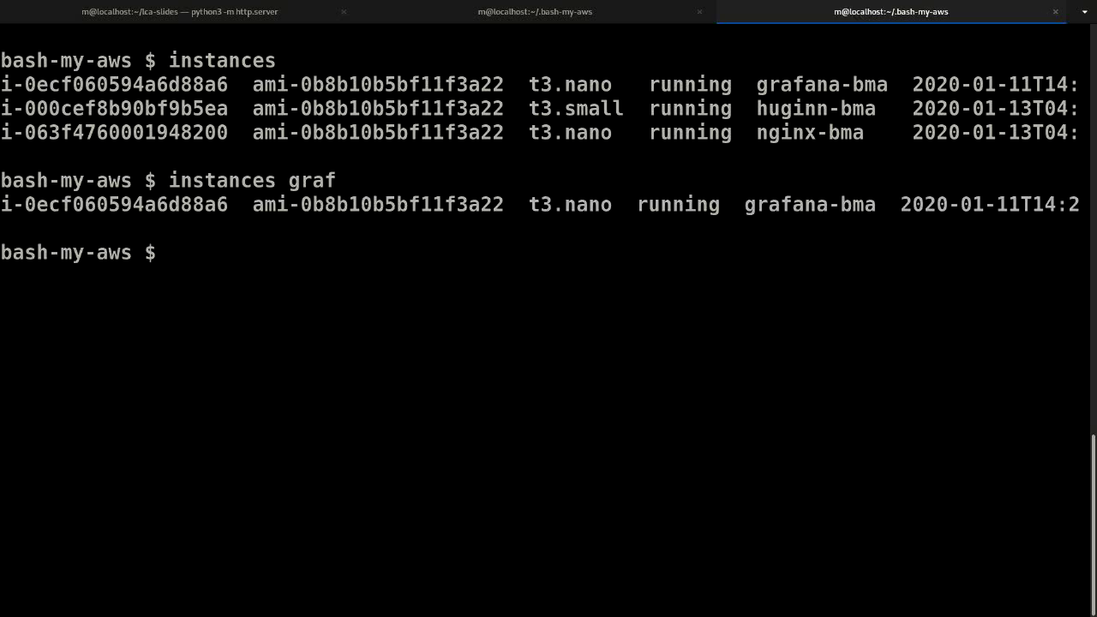
pyautogui.write('instance-asg ')
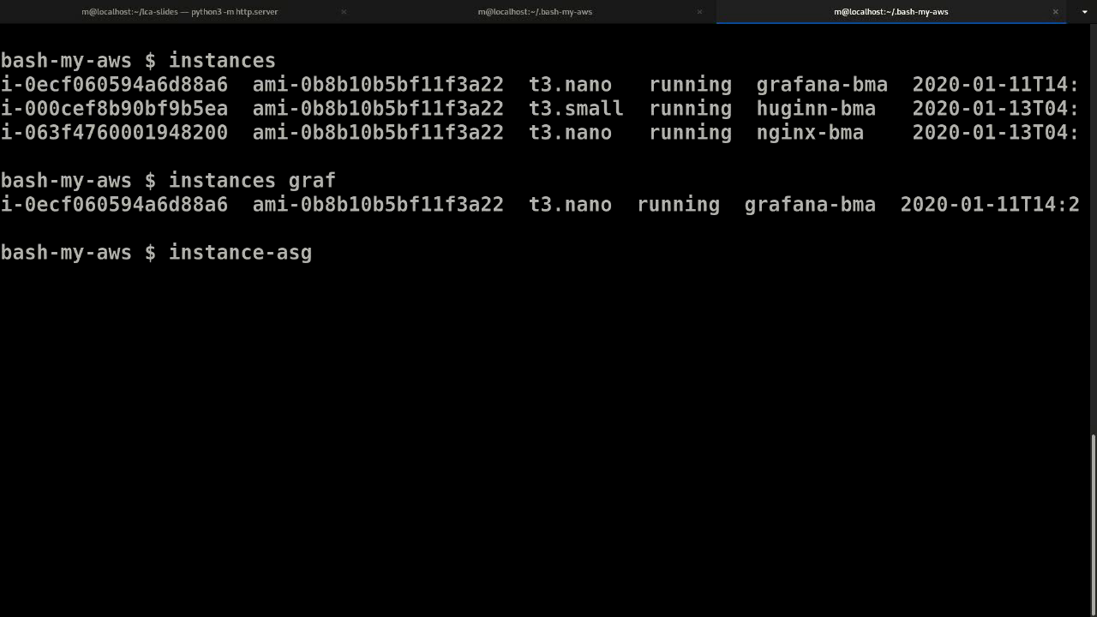
pyautogui.write('i-')
pyautogui.write('0o')
# - Look up instance i-0ecf060594a6d88a6's auto scaling group with instance-asg
pyautogui.press('BackSpace')
pyautogui.write('e')
pyautogui.press('Tab')
pyautogui.write('c')
pyautogui.press('BackSpace')
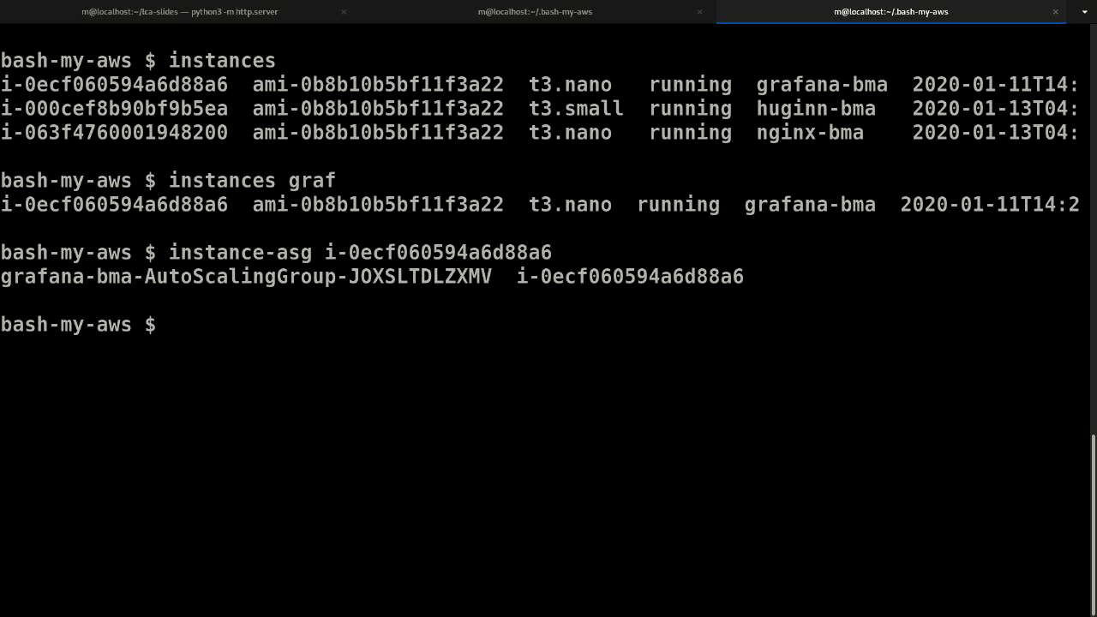
# - Show capacity of grafana-bma-AutoScalingGroup-JOXSLTDLZXMV with asg-capacity, reporting 1 1 2
pyautogui.press('Up')
pyautogui.hotkey('ctrl', 'u')
pyautogui.write('asg')
pyautogui.write('-')
pyautogui.write('cap')
pyautogui.press('Tab')
pyautogui.write('gra')
pyautogui.press('Tab')
pyautogui.press('Return')
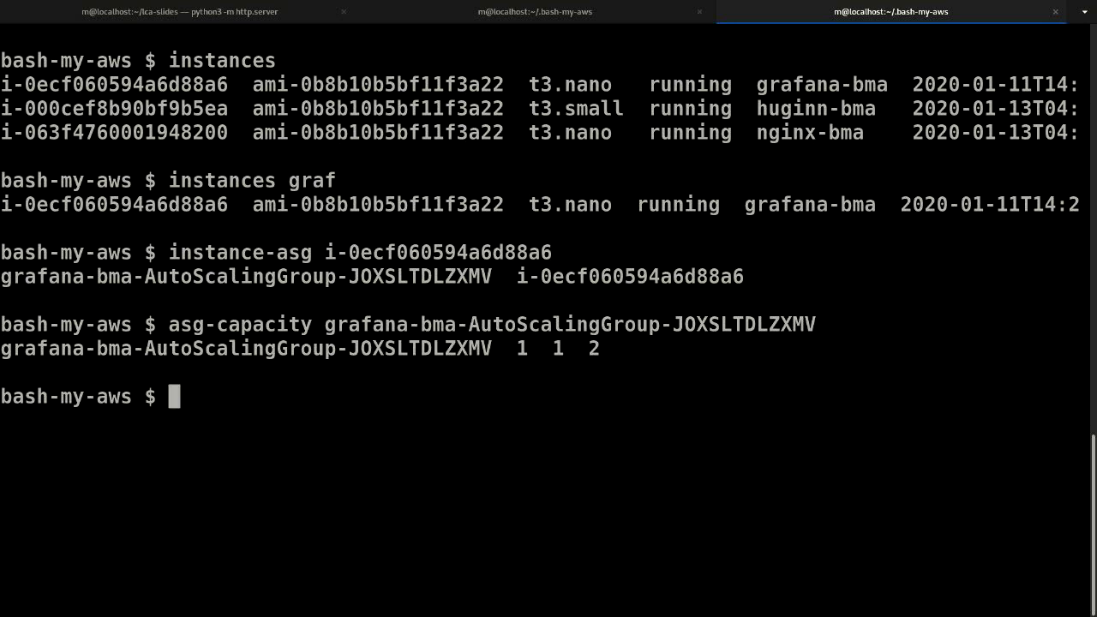
pyautogui.write('asg-')
pyautogui.write('des')
# - List the available asg- commands through Tab completion
pyautogui.press('Tab')
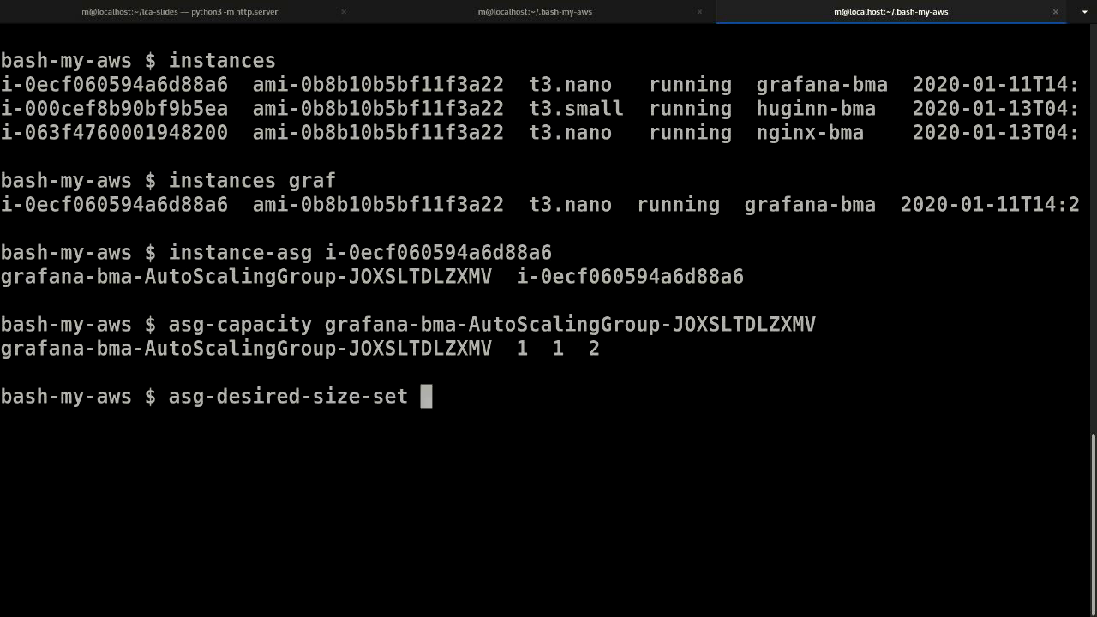
pyautogui.hotkey('alt', 'BackSpace')
pyautogui.hotkey('alt', 'BackSpace')
pyautogui.hotkey('alt', 'BackSpace')
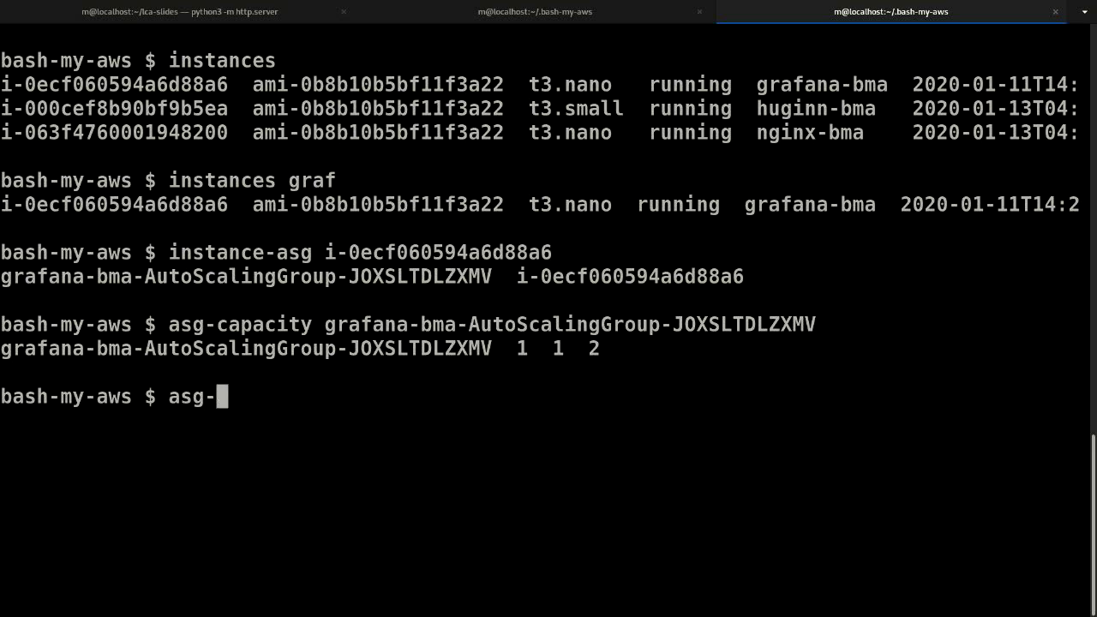
pyautogui.press('Tab')
pyautogui.press('Tab')
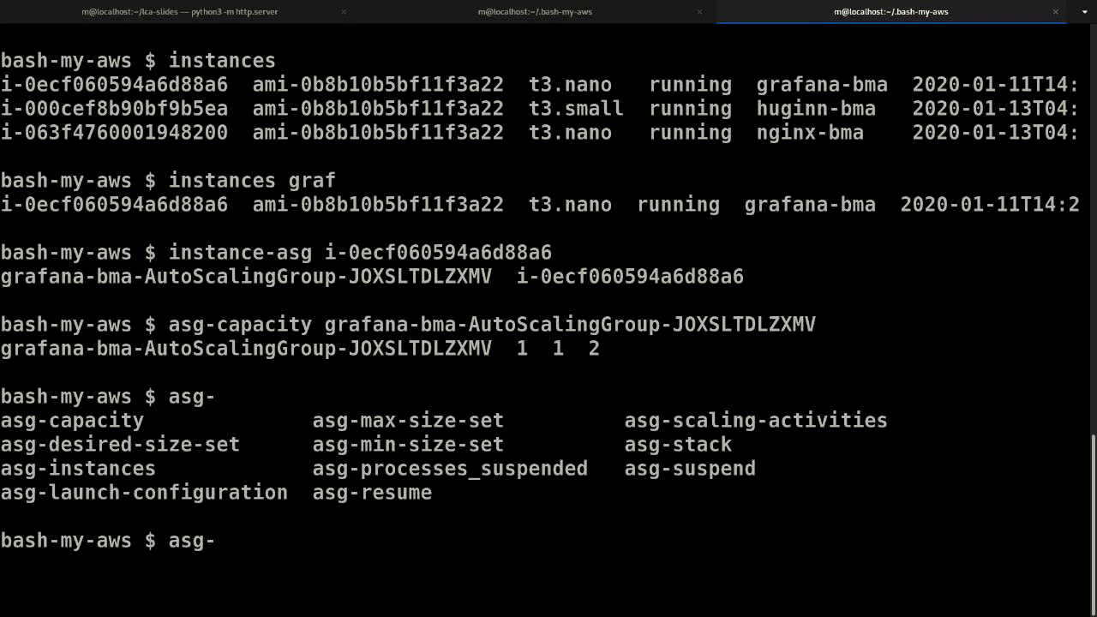
pyautogui.write('d')
# - Run asg-desired-size-set 1 on grafana-bma-AutoScalingGroup-JOXSLTDLZXMV, pasting the copied group name
pyautogui.press('Tab')
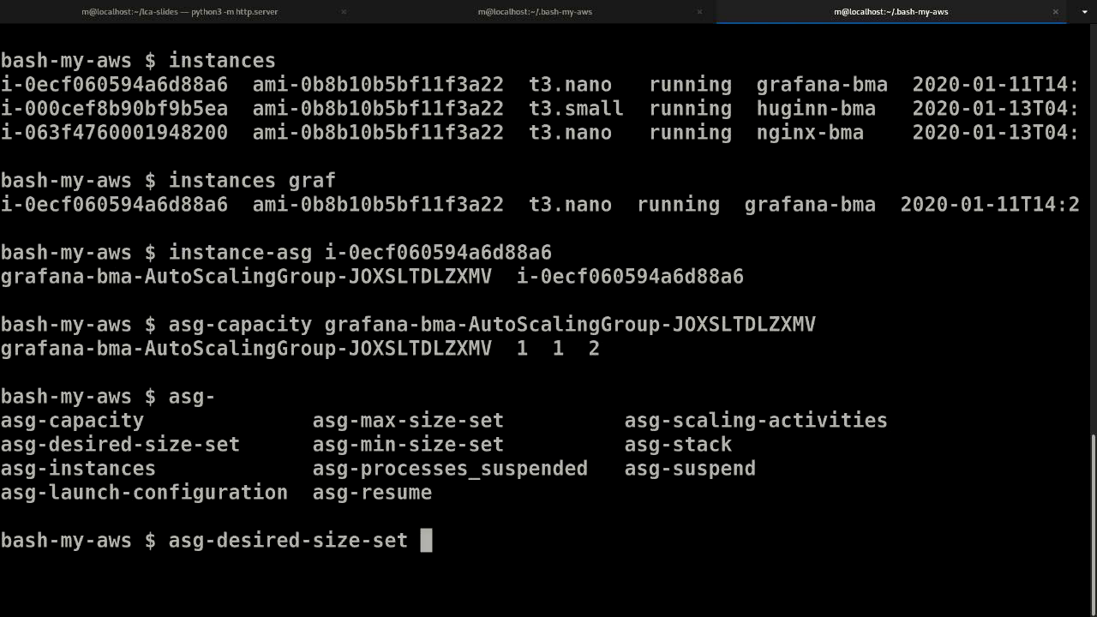
pyautogui.write('1 ')
pyautogui.write('gra')
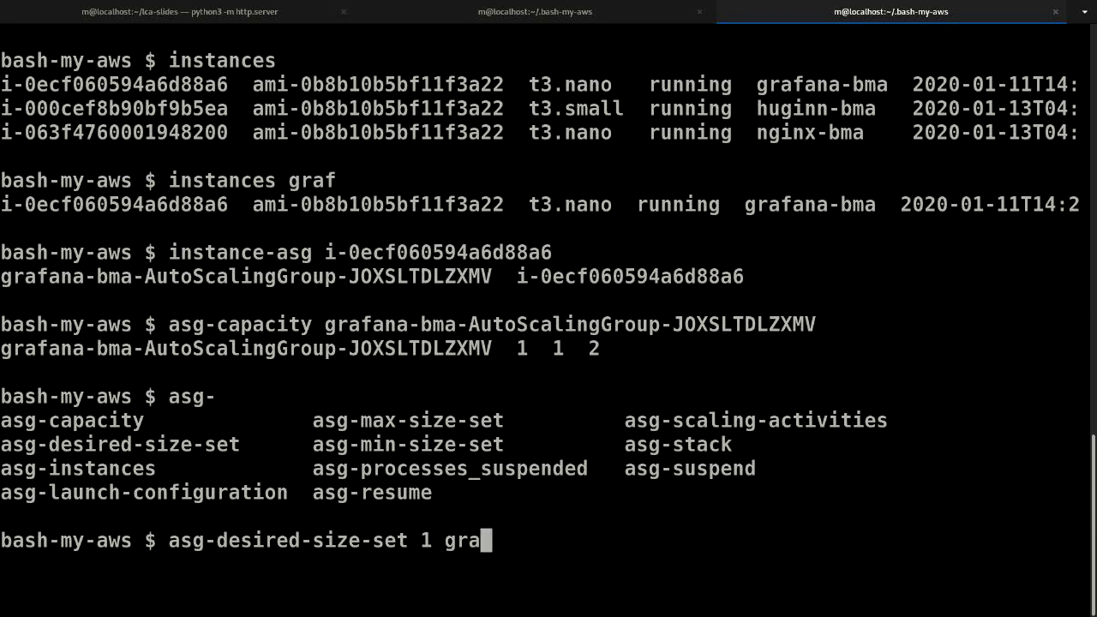
pyautogui.press('BackSpace')
pyautogui.press('BackSpace')
pyautogui.press('BackSpace')
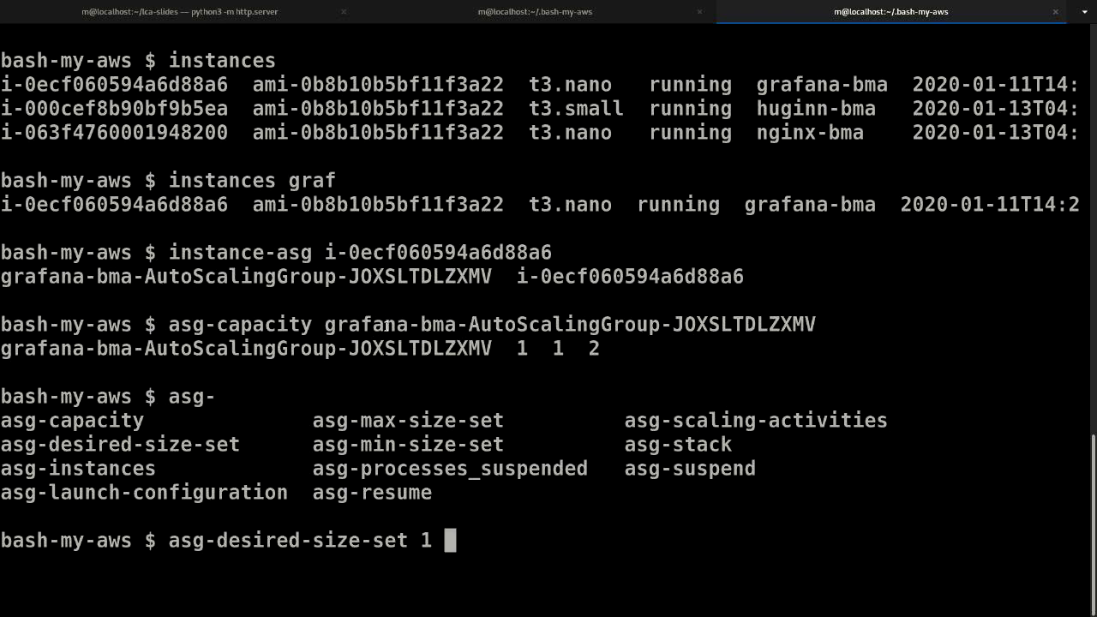
pyautogui.doubleClick(388, 324)
pyautogui.middleClick(385, 325)
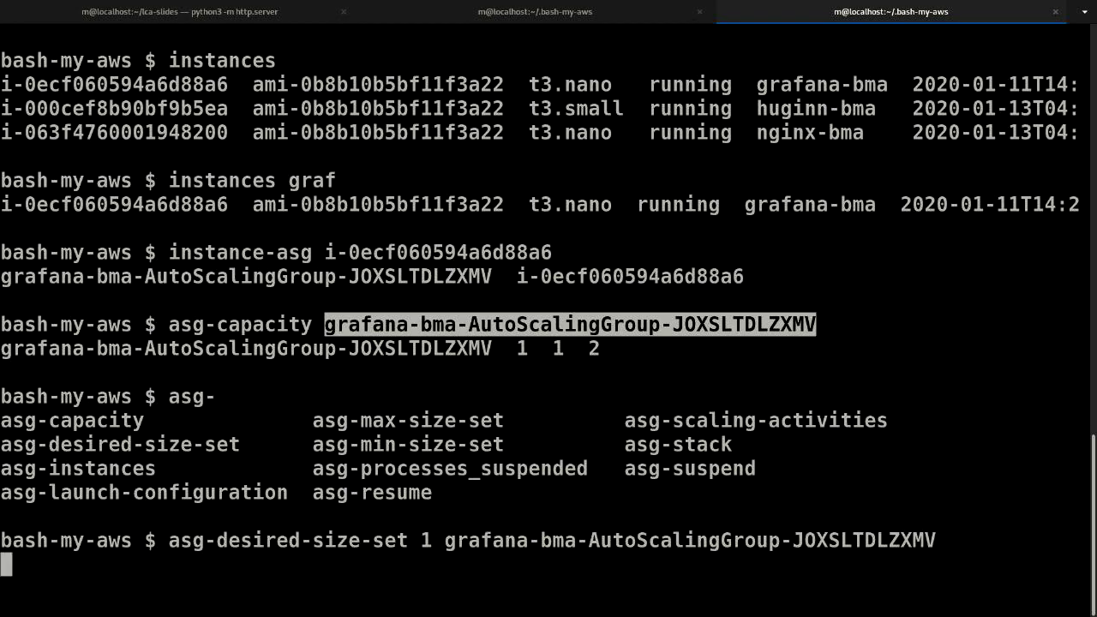
pyautogui.press('Return')
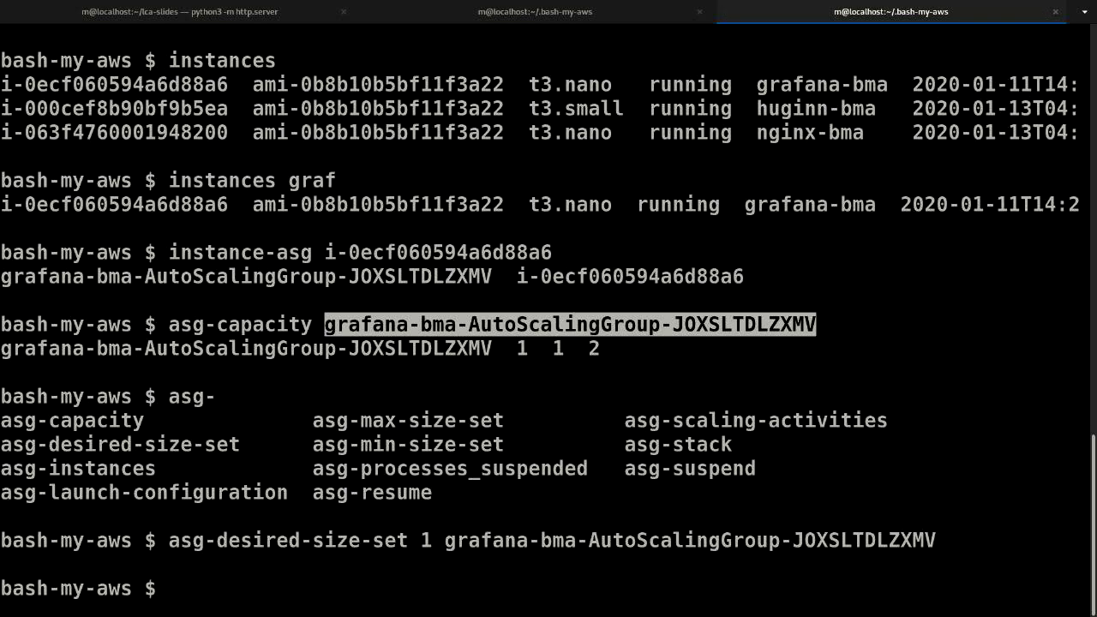
# - Re-check the grafana group's capacity, then change its desired size to 2
pyautogui.press('Up')
pyautogui.press('Up')
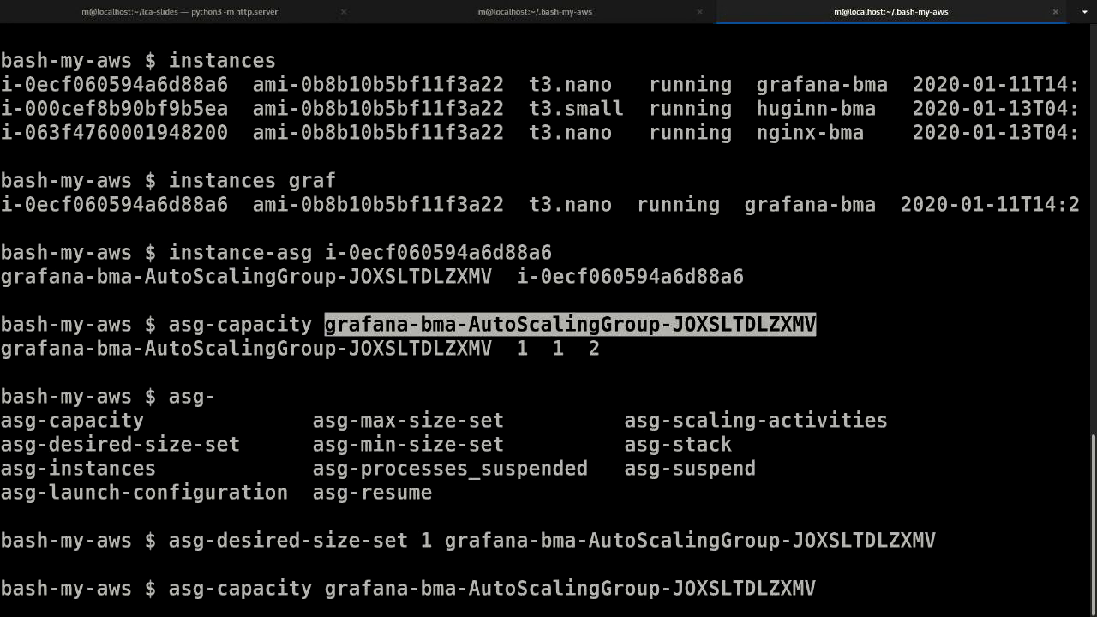
pyautogui.press('Return')
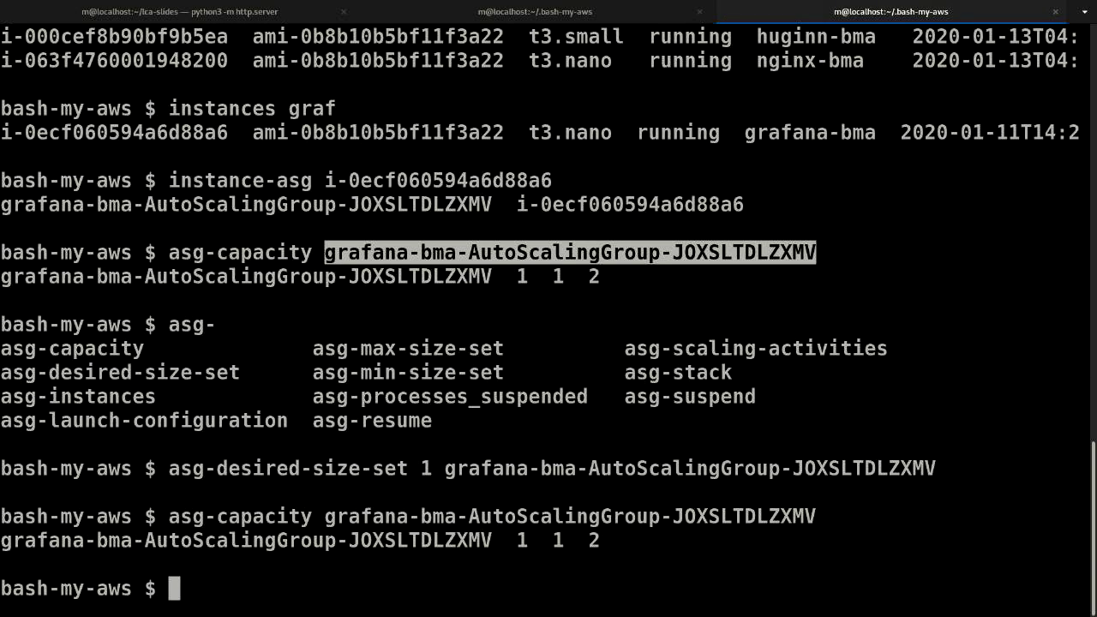
pyautogui.press('Up')
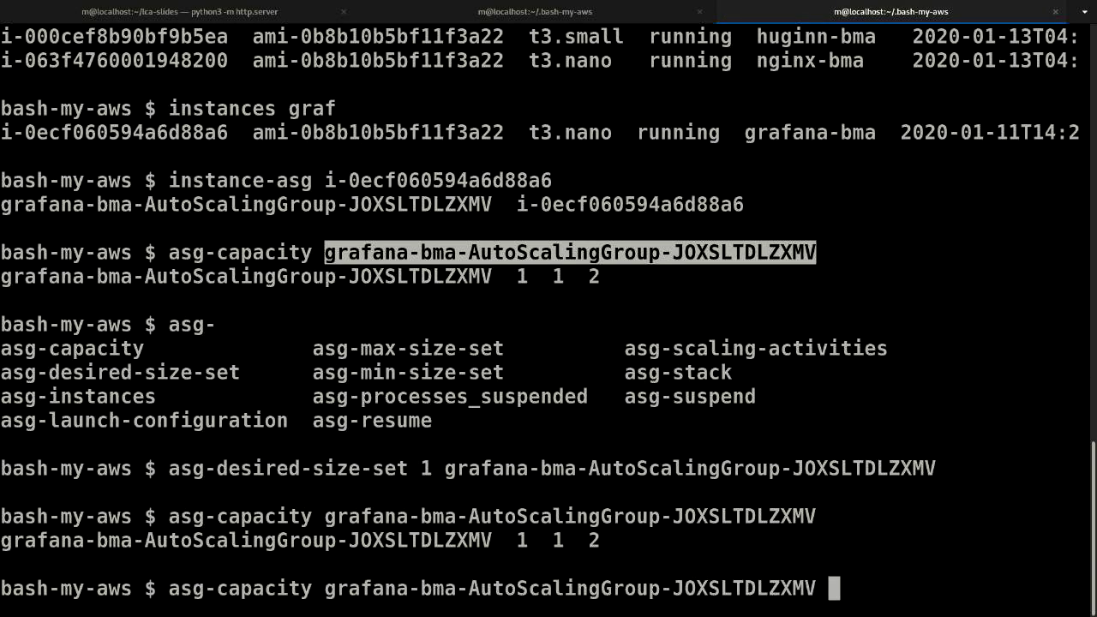
pyautogui.press('Up')
pyautogui.hotkey('alt', 'b')
pyautogui.hotkey('alt', 'b')
pyautogui.hotkey('alt', 'b')
pyautogui.hotkey('alt', 'b')
pyautogui.hotkey('alt', 'b')
pyautogui.press('BackSpace')
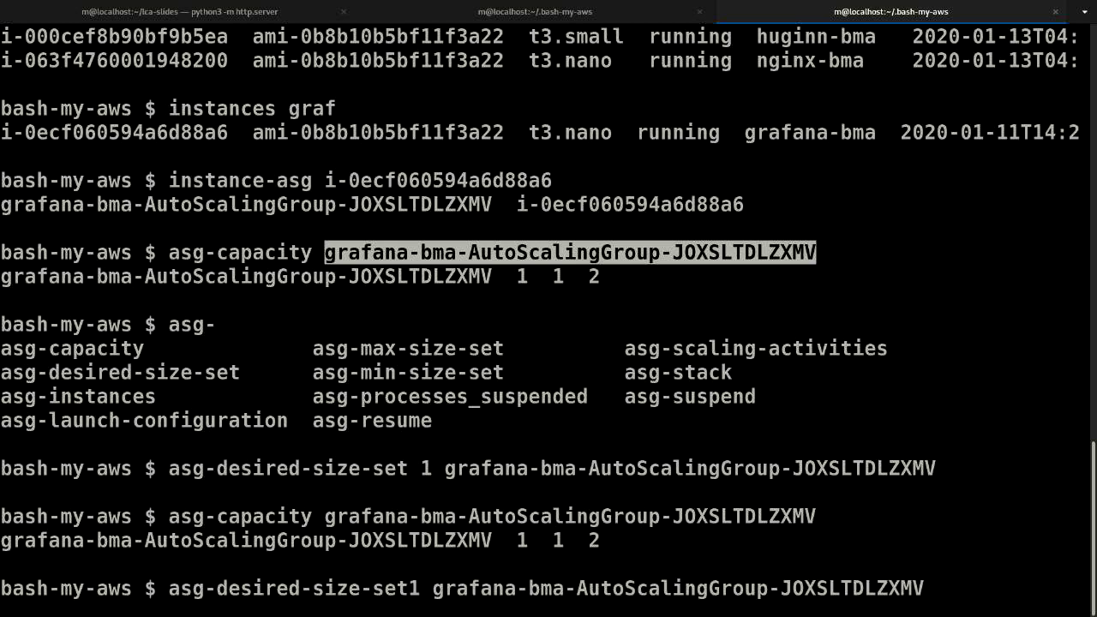
pyautogui.press('Delete')
pyautogui.write('2')
pyautogui.press('Return')
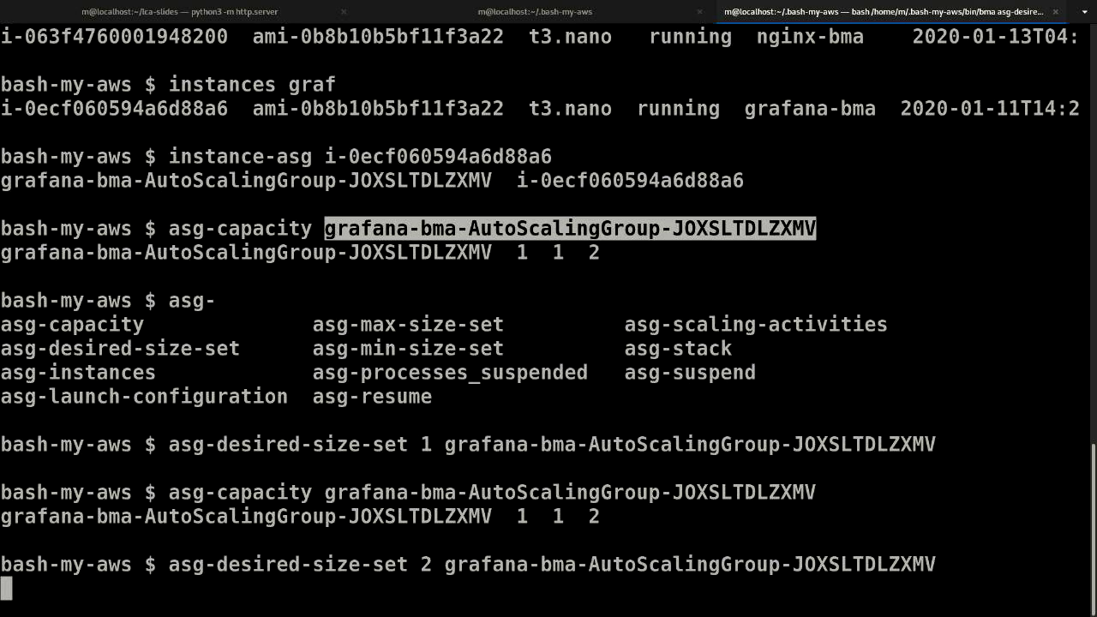
# - Confirm capacity 1 2 2, then list instances, showing a pending grafana-bma instance
pyautogui.press('Up')
pyautogui.press('Up')
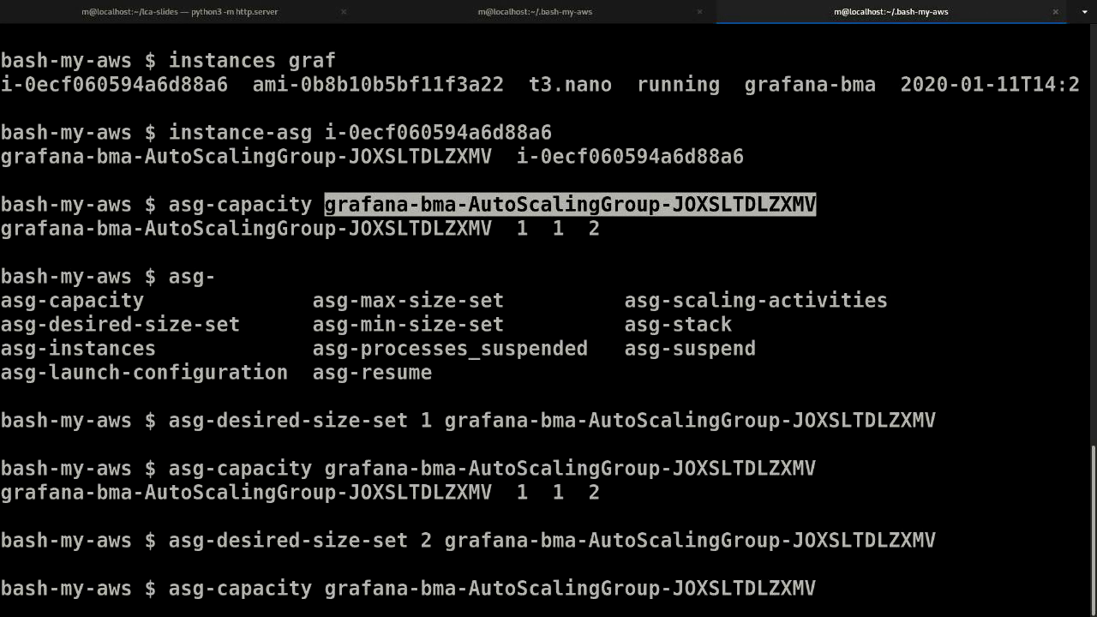
pyautogui.press('Return')
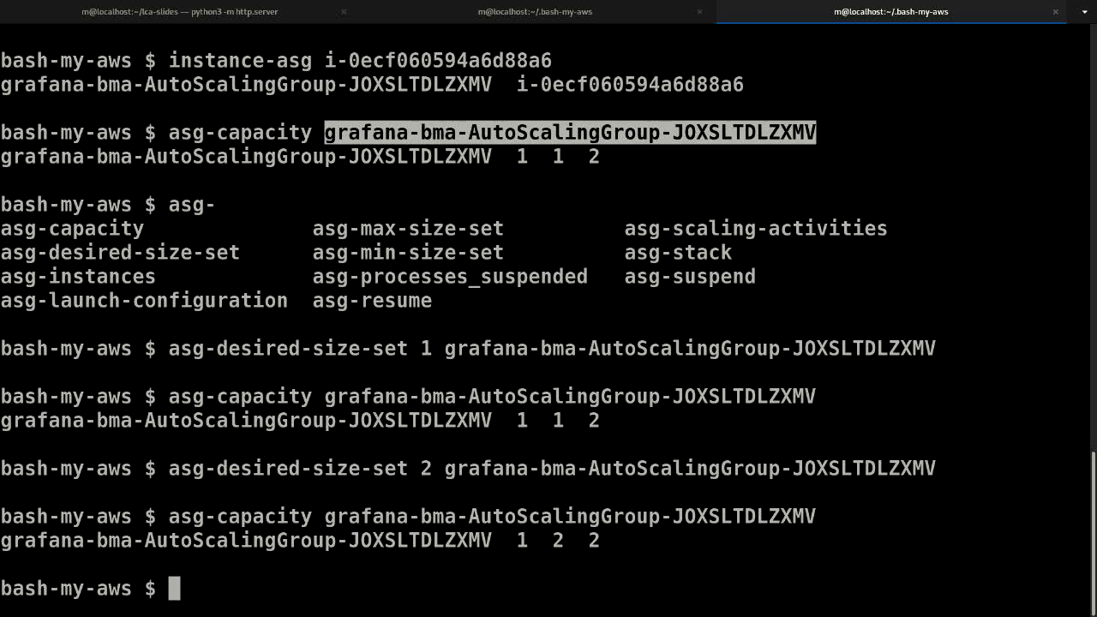
pyautogui.write('instances')
pyautogui.press('Return')
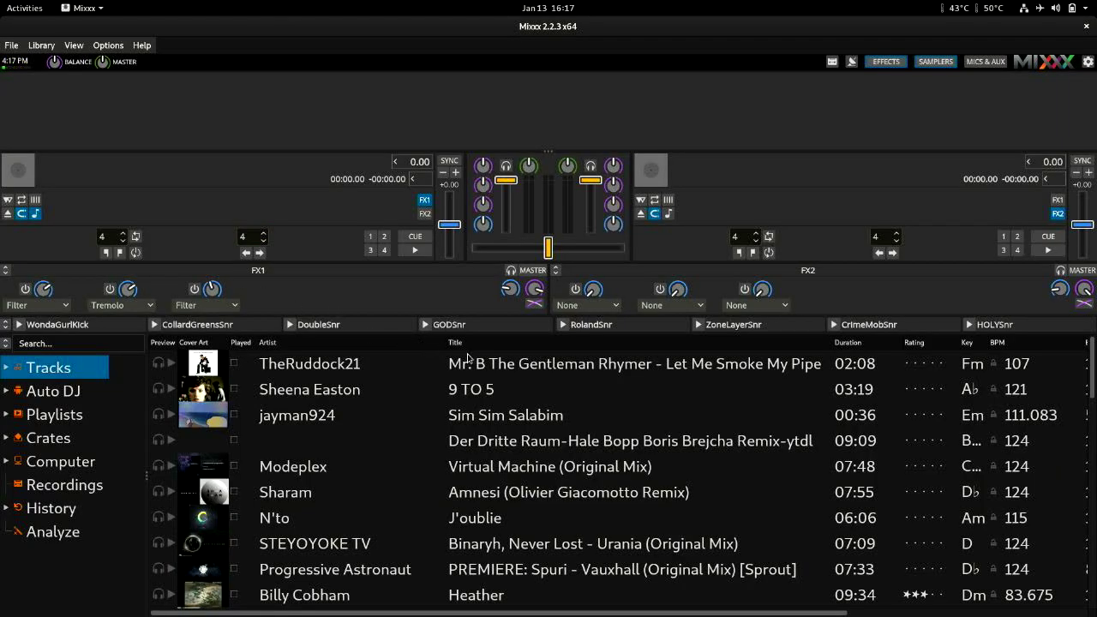
# - Load 'Let Me Smoke My Pipe' onto Mixxx deck 1, play it, and return to Terminal
pyautogui.doubleClick(477, 363)
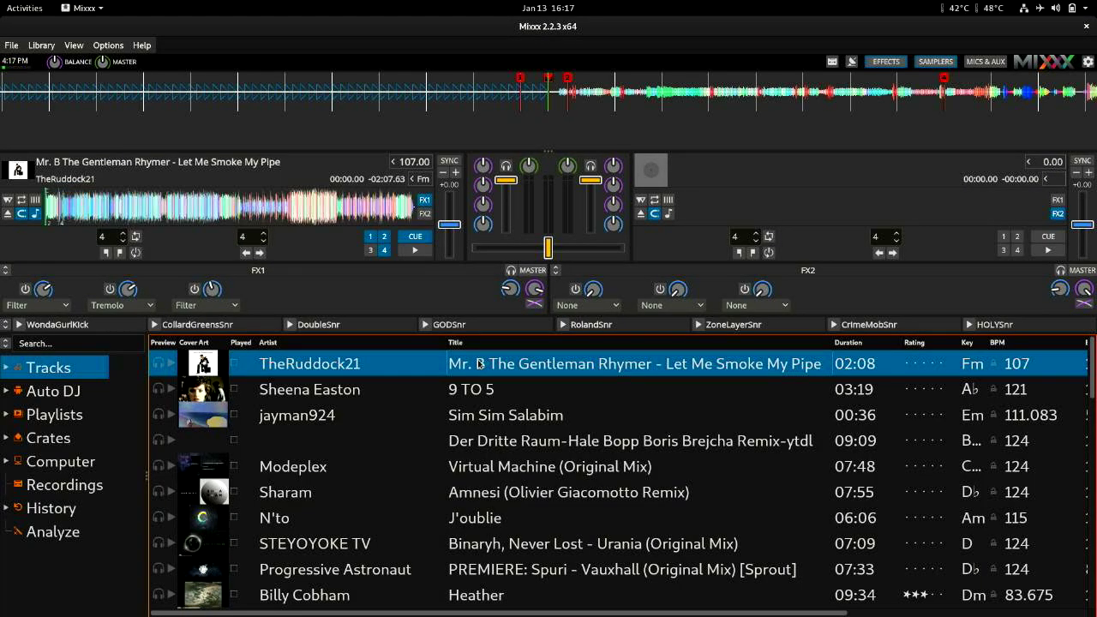
pyautogui.press('space')
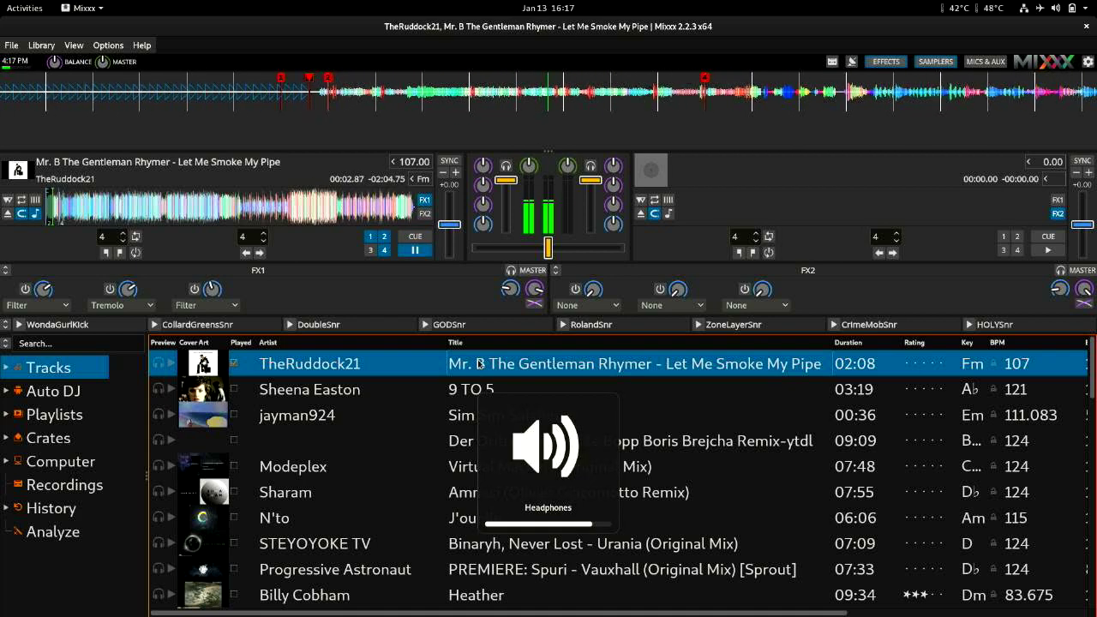
pyautogui.hotkey('alt', 'Tab')
# - Run 'instances grafana-bma | instance-asg', showing both grafana instances in grafana-bma-AutoScalingGroup-JOXSLTDLZXMV
pyautogui.hotkey('ctrl', 'l')
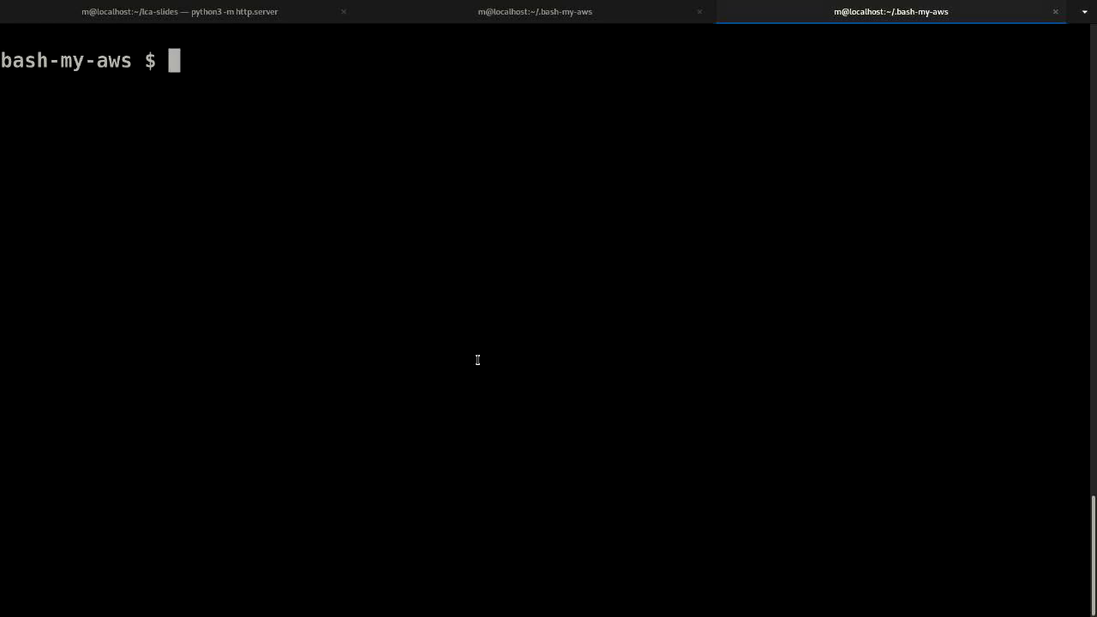
pyautogui.write('instancoes')
pyautogui.press('BackSpace')
pyautogui.press('BackSpace')
pyautogui.press('BackSpace')
pyautogui.write('es graf')
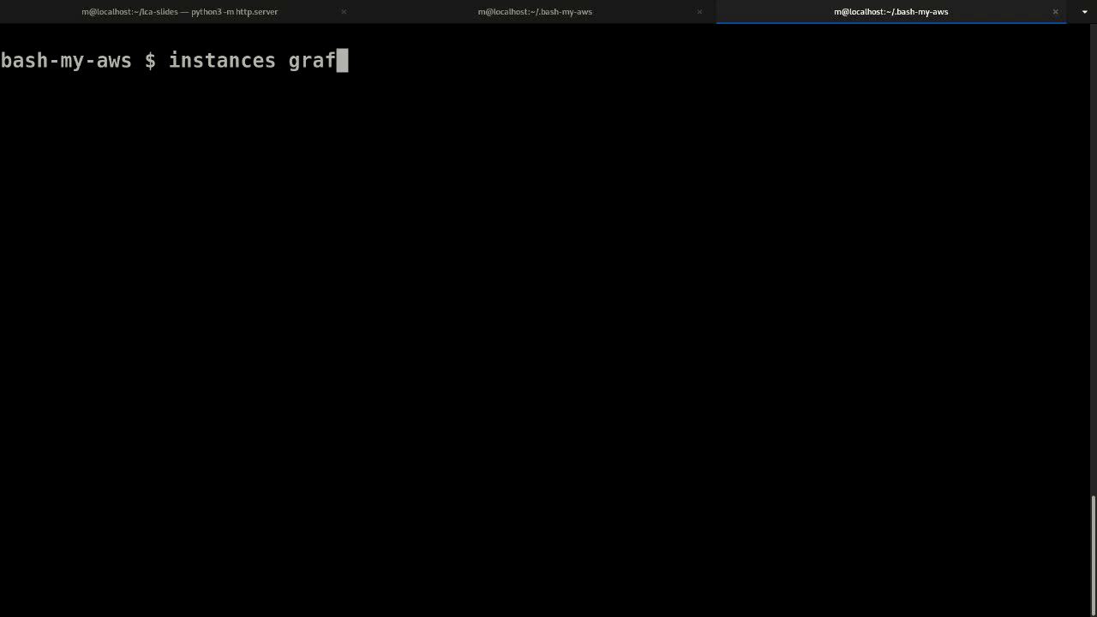
pyautogui.press('Tab')
pyautogui.write('a')
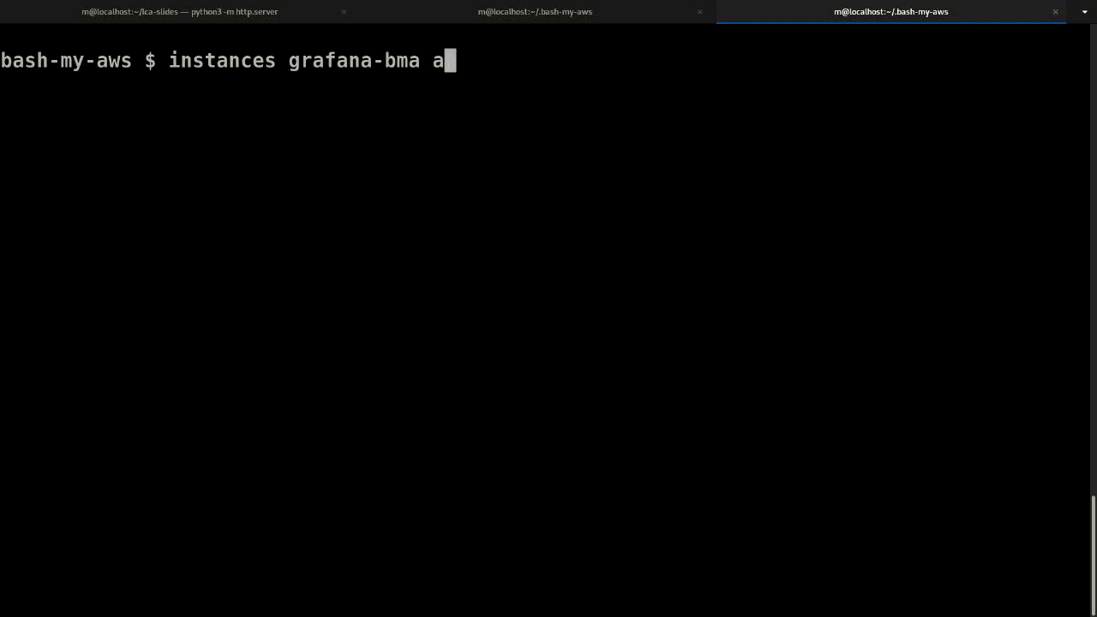
pyautogui.press('BackSpace')
pyautogui.press('BackSpace')
pyautogui.write('| asg')
pyautogui.write('-')
pyautogui.press('BackSpace')
pyautogui.press('BackSpace')
pyautogui.press('BackSpace')
pyautogui.press('BackSpace')
pyautogui.write('instace')
pyautogui.press('BackSpace')
pyautogui.write('nce')
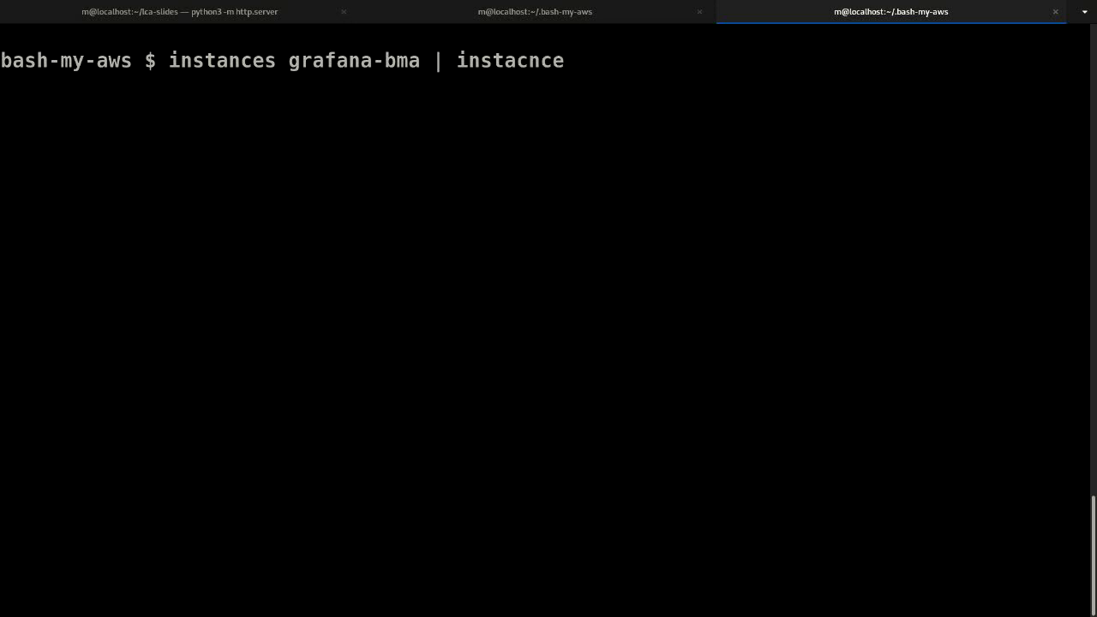
pyautogui.press('XF86AudioMute')
pyautogui.press('BackSpace')
pyautogui.press('BackSpace')
pyautogui.press('BackSpace')
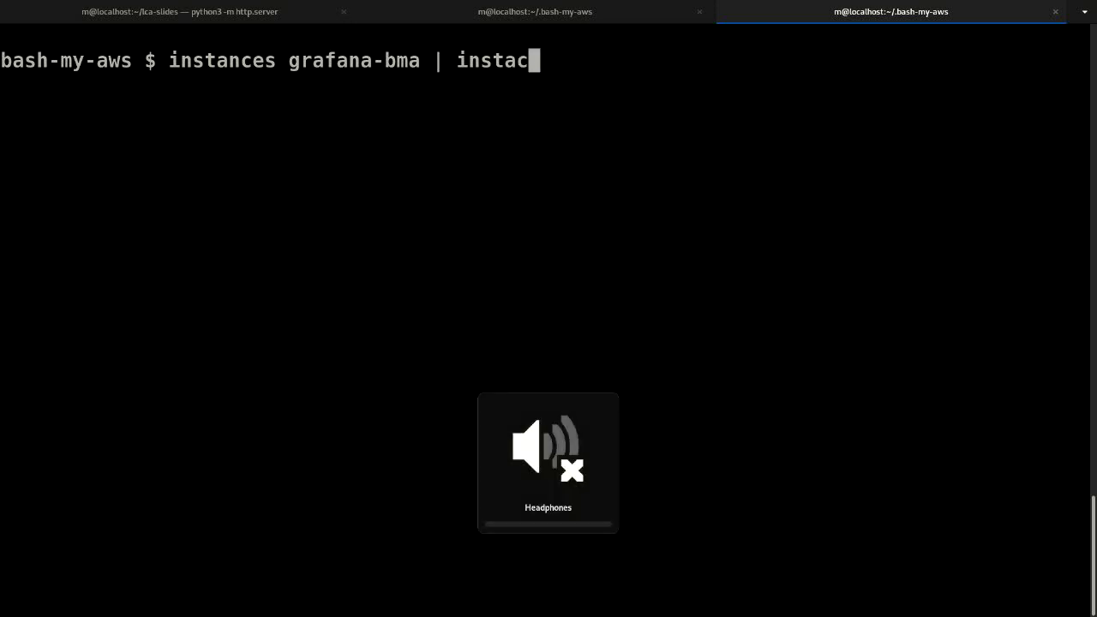
pyautogui.write('nce-asg | asg')
pyautogui.press('BackSpace')
pyautogui.press('BackSpace')
pyautogui.press('BackSpace')
pyautogui.press('BackSpace')
pyautogui.press('BackSpace')
pyautogui.press('Return')
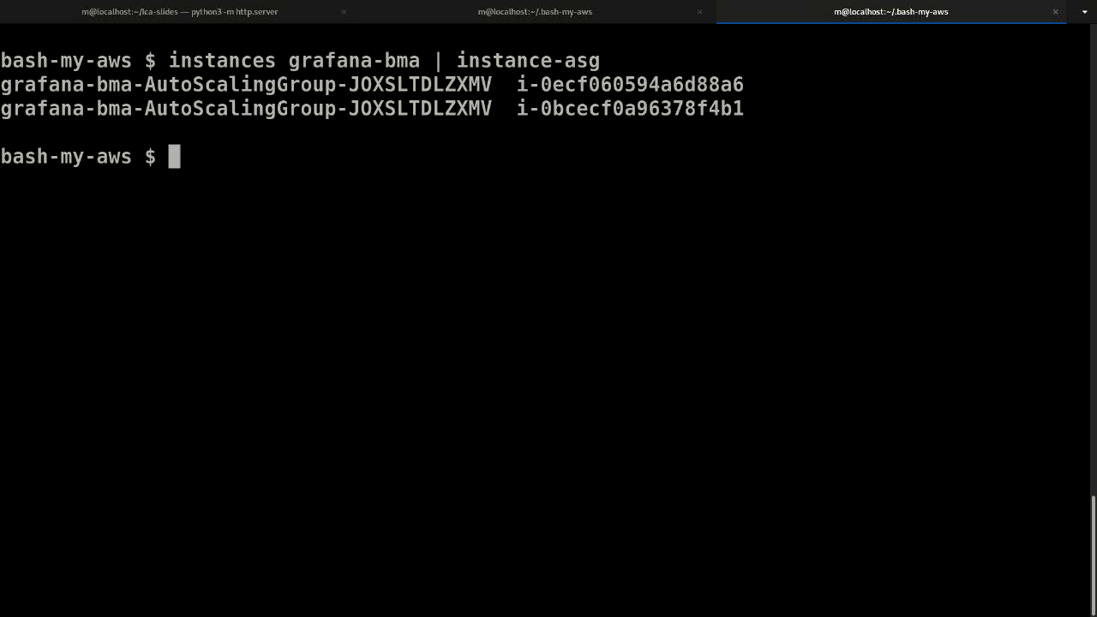
# - List all instances' groups, then capacities: grafana 1 2 2, huginn and nginx 1 1 2
pyautogui.press('Up')
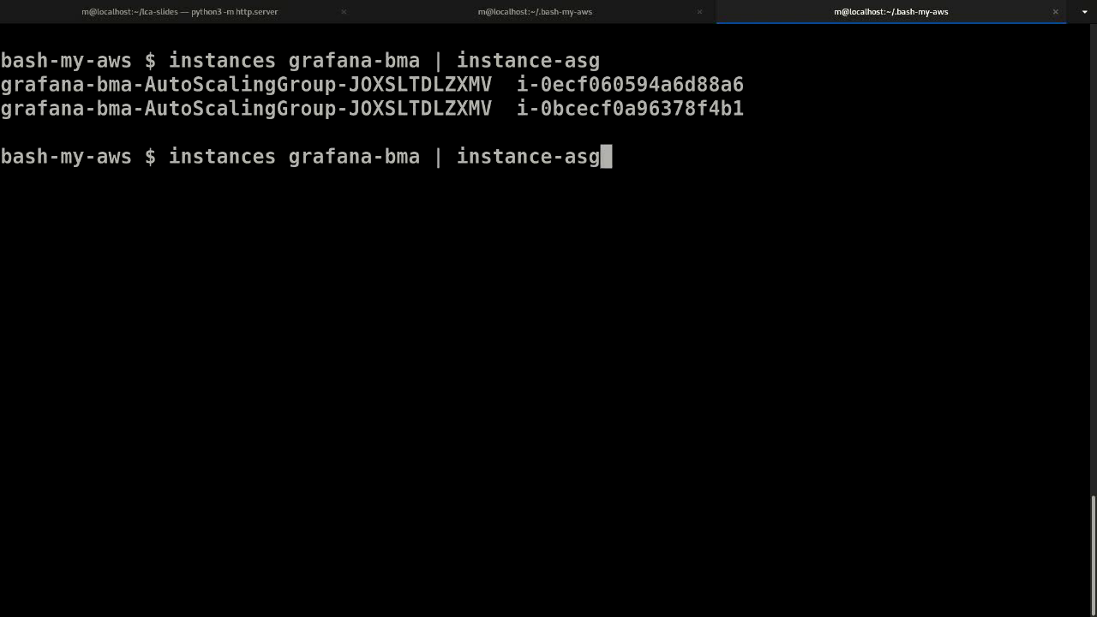
pyautogui.hotkey('alt', 'b')
pyautogui.hotkey('alt', 'b')
pyautogui.press('BackSpace')
pyautogui.press('BackSpace')
pyautogui.press('BackSpace')
pyautogui.press('BackSpace')
pyautogui.press('BackSpace')
pyautogui.press('BackSpace')
pyautogui.press('BackSpace')
pyautogui.press('BackSpace')
pyautogui.press('BackSpace')
pyautogui.press('BackSpace')
pyautogui.press('BackSpace')
pyautogui.press('Return')
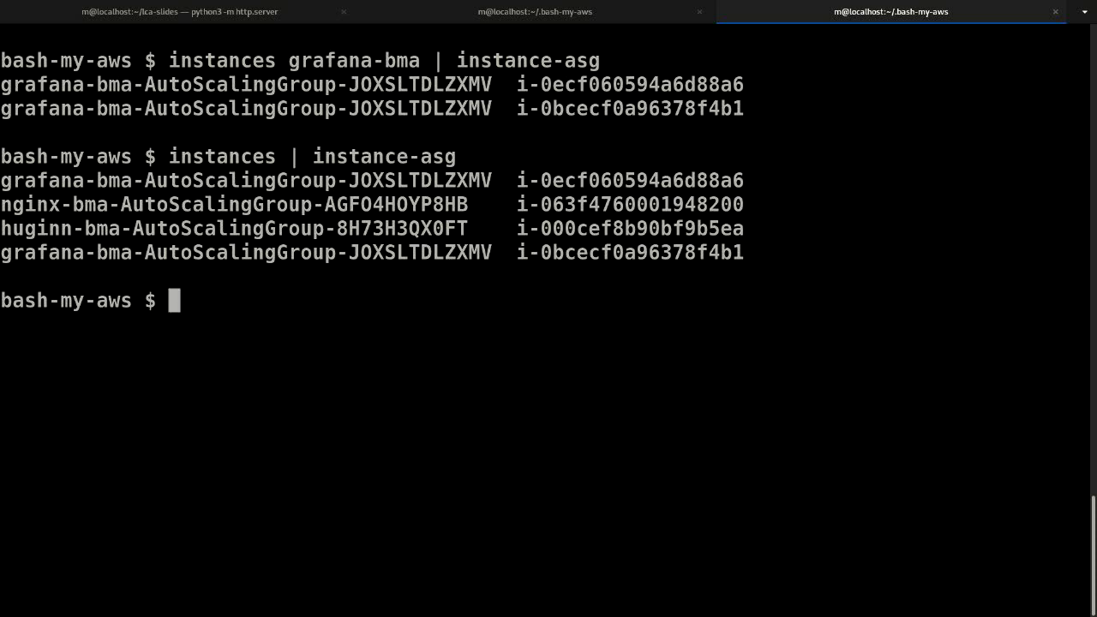
pyautogui.press('Up')
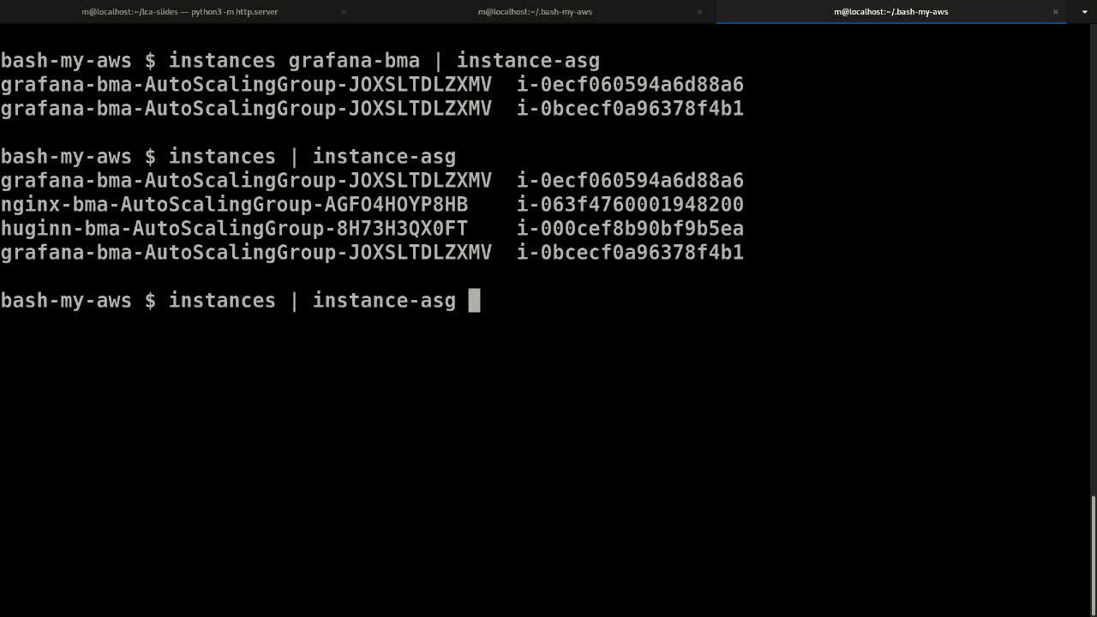
pyautogui.write('| asg-capacity')
pyautogui.press('Return')
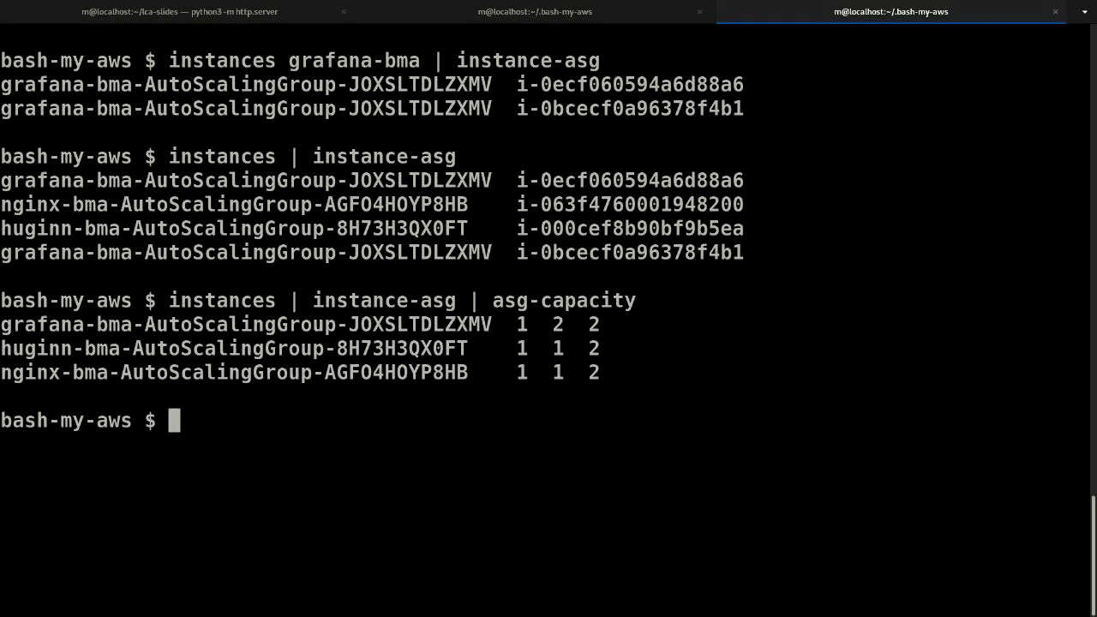
# - Run 'instances | instance-asg | asg-desired-size-set 2' to set every group's desired size to 2
pyautogui.press('Up')
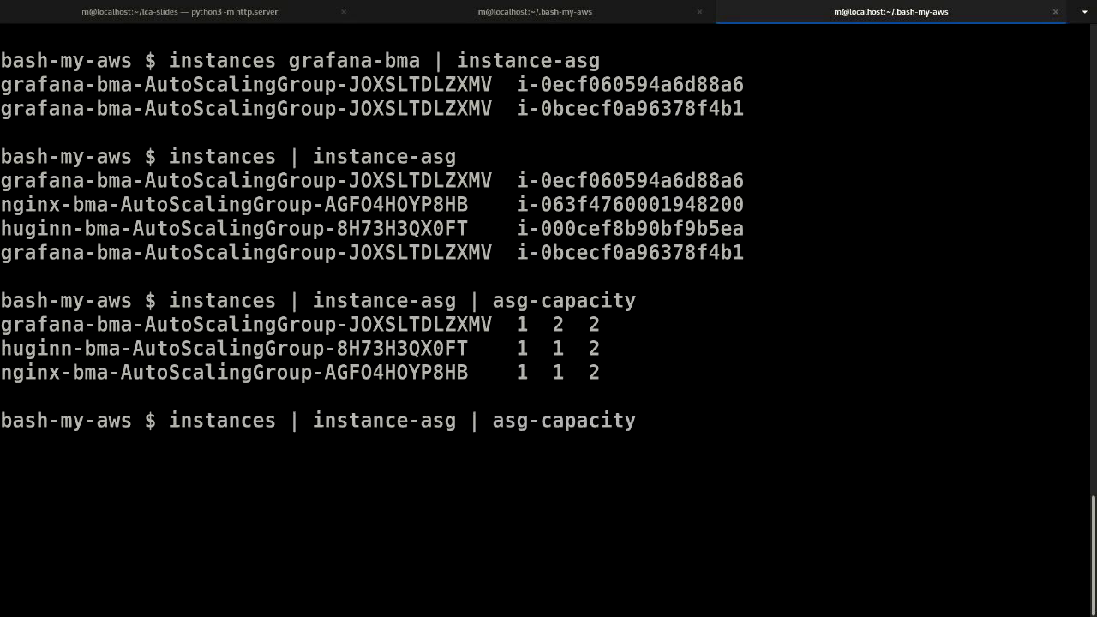
pyautogui.press('BackSpace')
pyautogui.press('BackSpace')
pyautogui.press('BackSpace')
pyautogui.press('BackSpace')
pyautogui.press('BackSpace')
pyautogui.press('BackSpace')
pyautogui.write('de')
pyautogui.press('Tab')
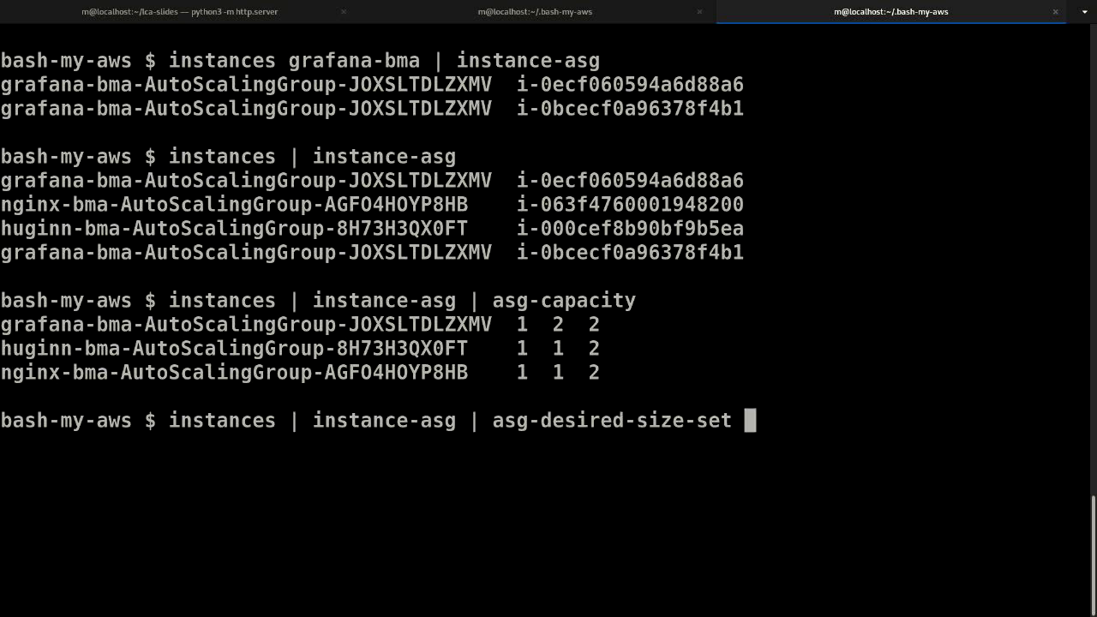
pyautogui.write('3')
pyautogui.press('BackSpace')
pyautogui.write('2')
pyautogui.press('Return')
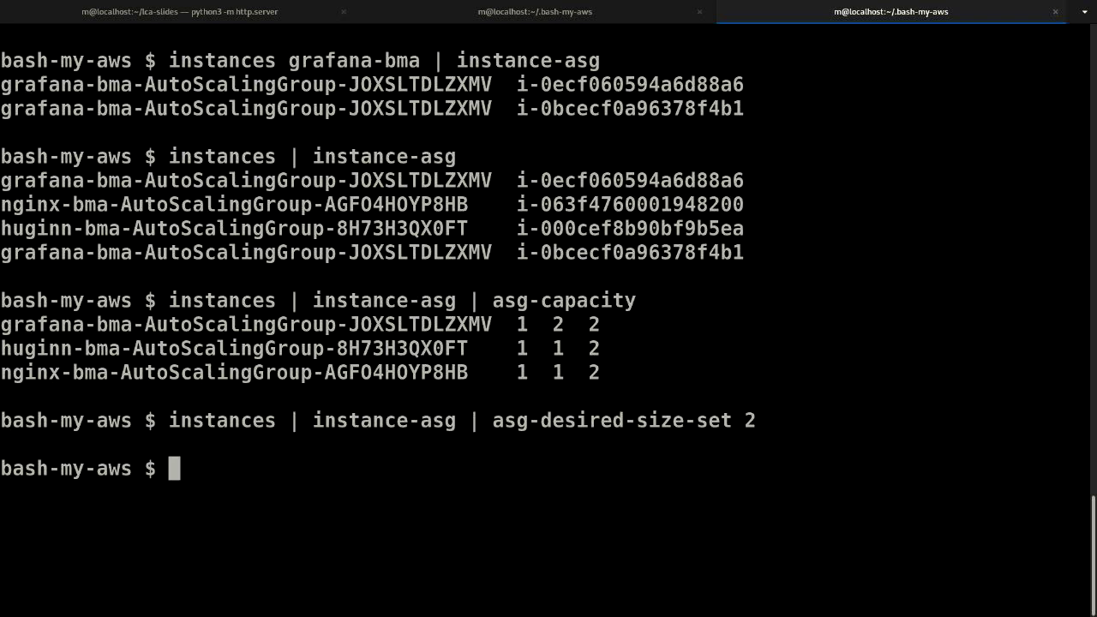
# - Run 'type instance-asg' on a cleared screen, revealing it is an alias to bma
pyautogui.hotkey('ctrl', 'l')
pyautogui.write('instances')
pyautogui.hotkey('ctrl', 'a')
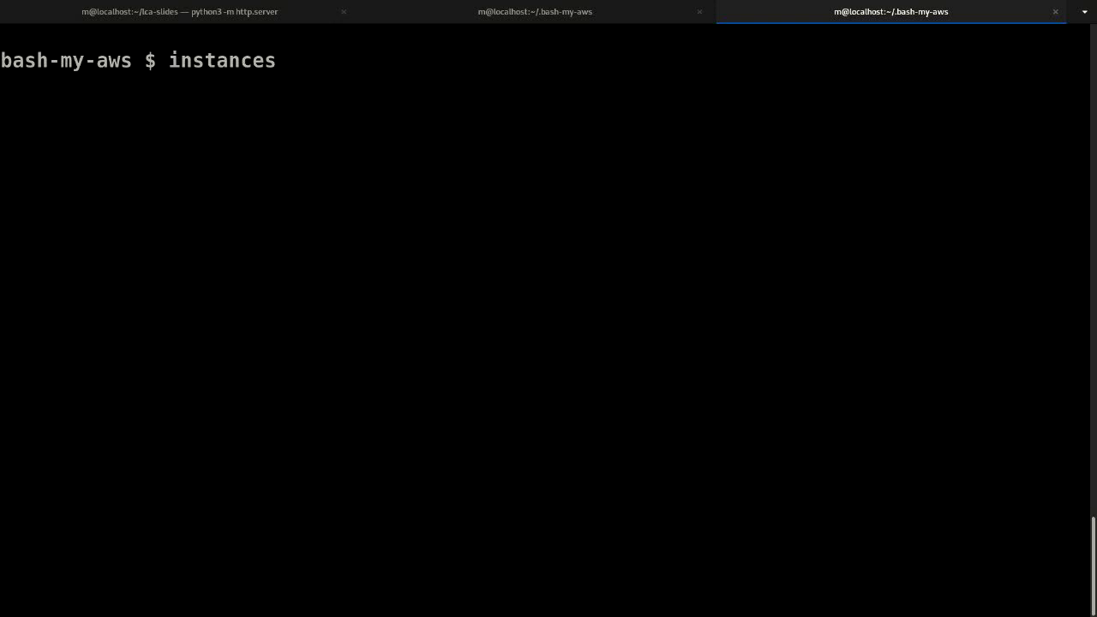
pyautogui.write('type')
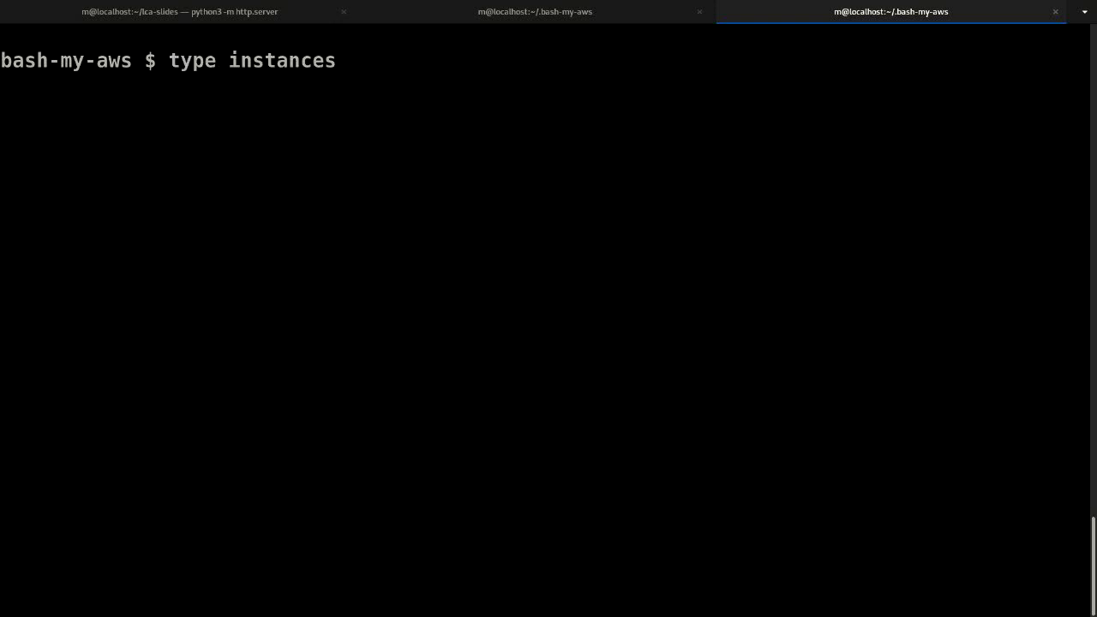
pyautogui.press('Right')
pyautogui.hotkey('ctrl', 'e')
pyautogui.press('BackSpace')
pyautogui.write('-asg')
pyautogui.press('Return')
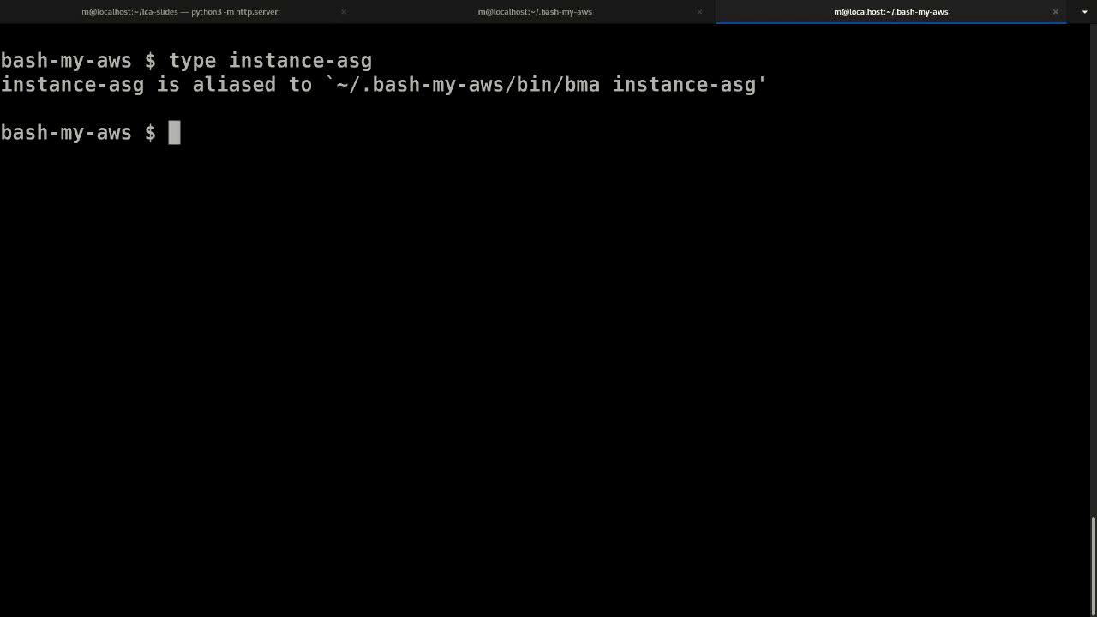
# - Run 'bma type instance-asg' to print the function's aws ec2 describe-instances query
pyautogui.press('Up')
pyautogui.press('Left')
pyautogui.press('Left')
pyautogui.press('Left')
pyautogui.hotkey('alt', 'b')
pyautogui.hotkey('alt', 'b')
pyautogui.write('bma')
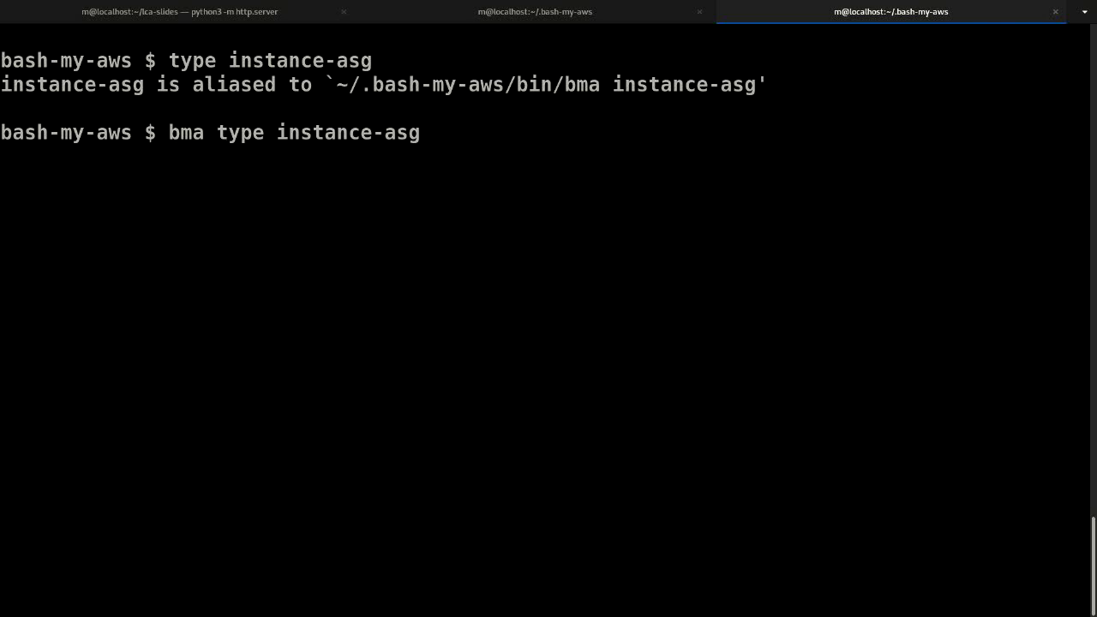
pyautogui.press('Return')
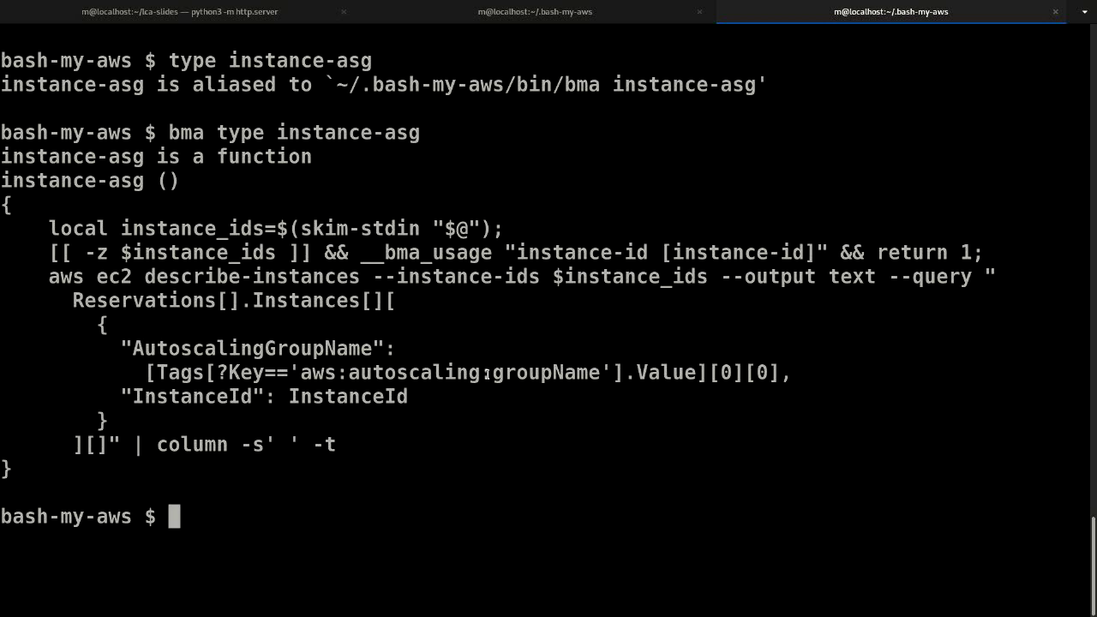
# - Open lib/shared-functions in vim and move down through the skim-stdin comments and code
pyautogui.hotkey('ctrl', 'l')
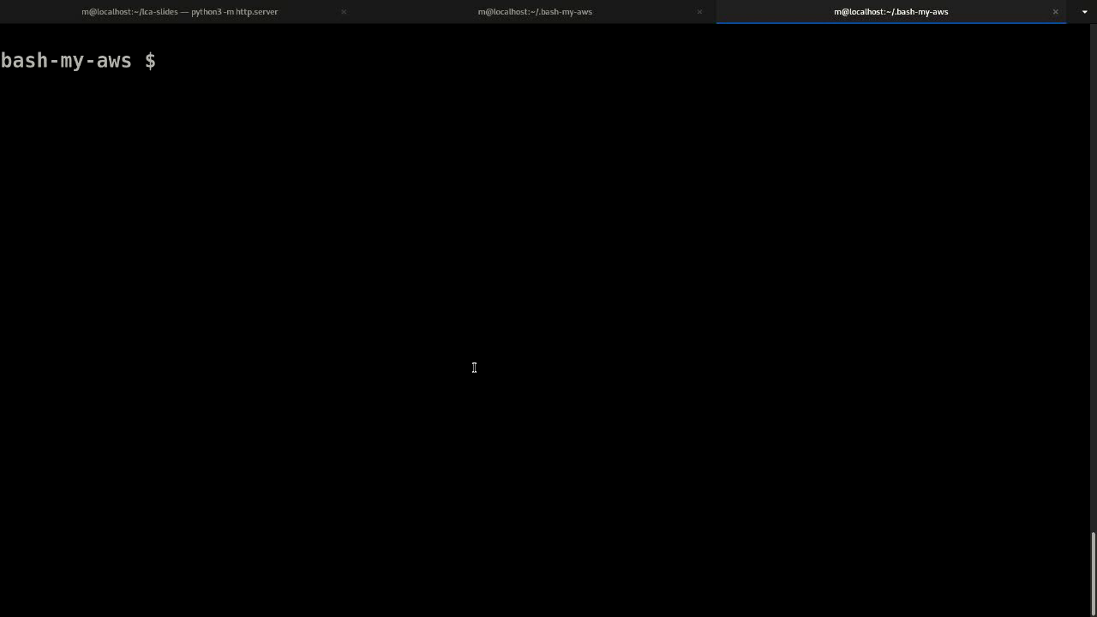
pyautogui.write('vi ')
pyautogui.write('lib/shared-functions')
pyautogui.press('Return')
pyautogui.press('k')
pyautogui.press('{')
pyautogui.press('g')
pyautogui.press('g')
pyautogui.press('k')
pyautogui.press('l')
pyautogui.press('l')
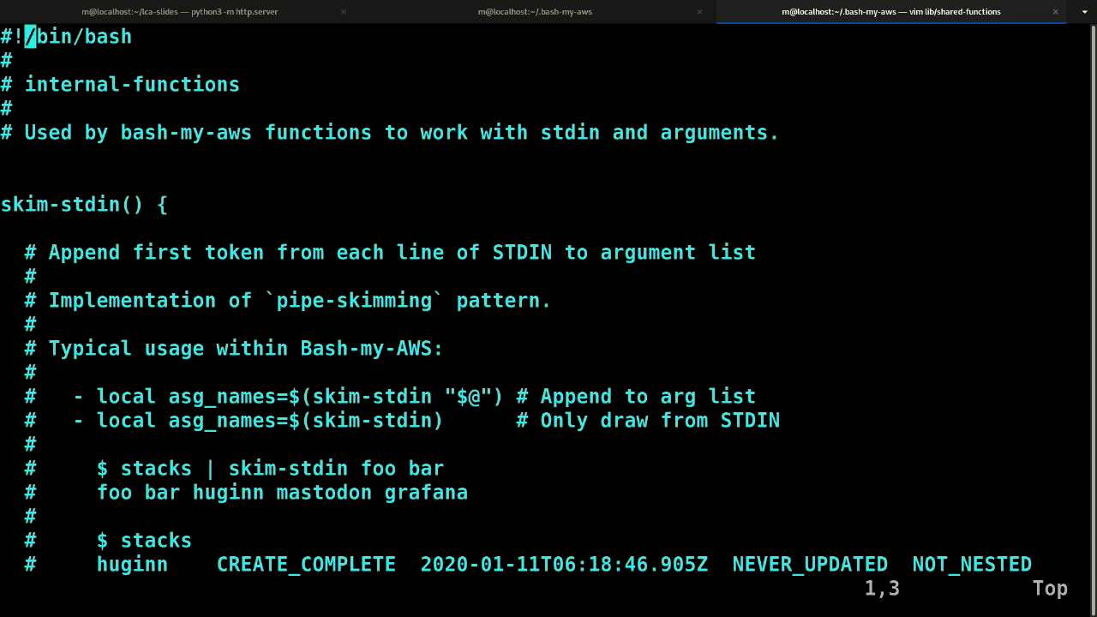
pyautogui.press('j')
pyautogui.press('j')
pyautogui.press('j')
pyautogui.press('j')
pyautogui.press('j')
pyautogui.press('j')
pyautogui.press('j')
pyautogui.press('j')
pyautogui.press('j')
pyautogui.press('j')
pyautogui.press('j')
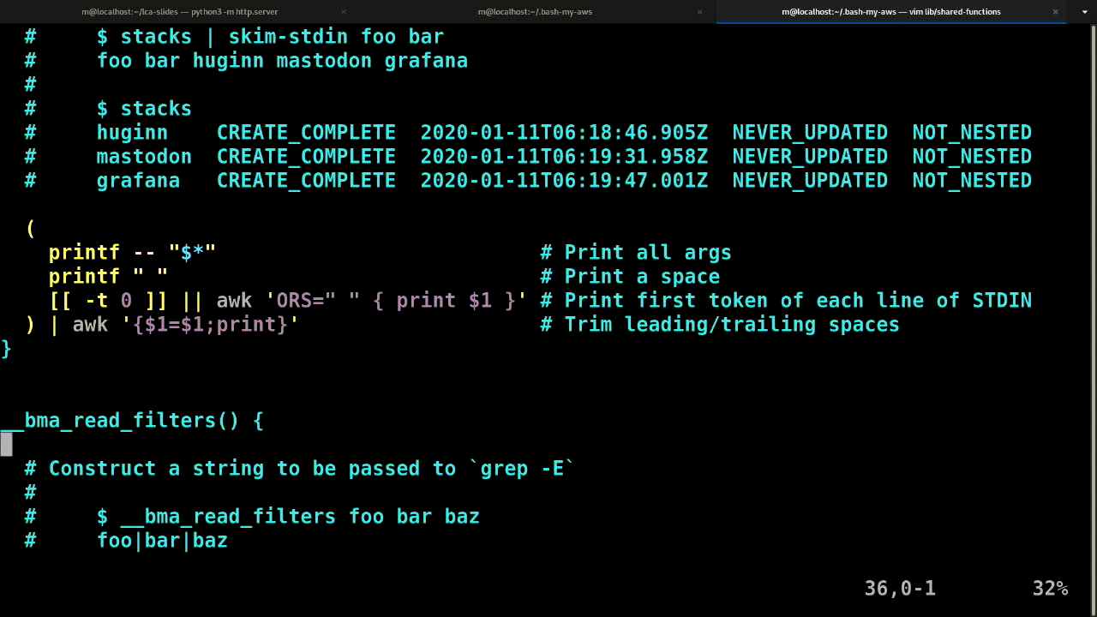
# - Move between skim-stdin's subshell parentheses, its awk STDIN line and the print-all-args line
pyautogui.press('k')
pyautogui.press('k')
pyautogui.press('k')
pyautogui.press('k')
pyautogui.press('k')
pyautogui.press('k')
pyautogui.press('j')
pyautogui.press('k')
pyautogui.press('k')
pyautogui.press('k')
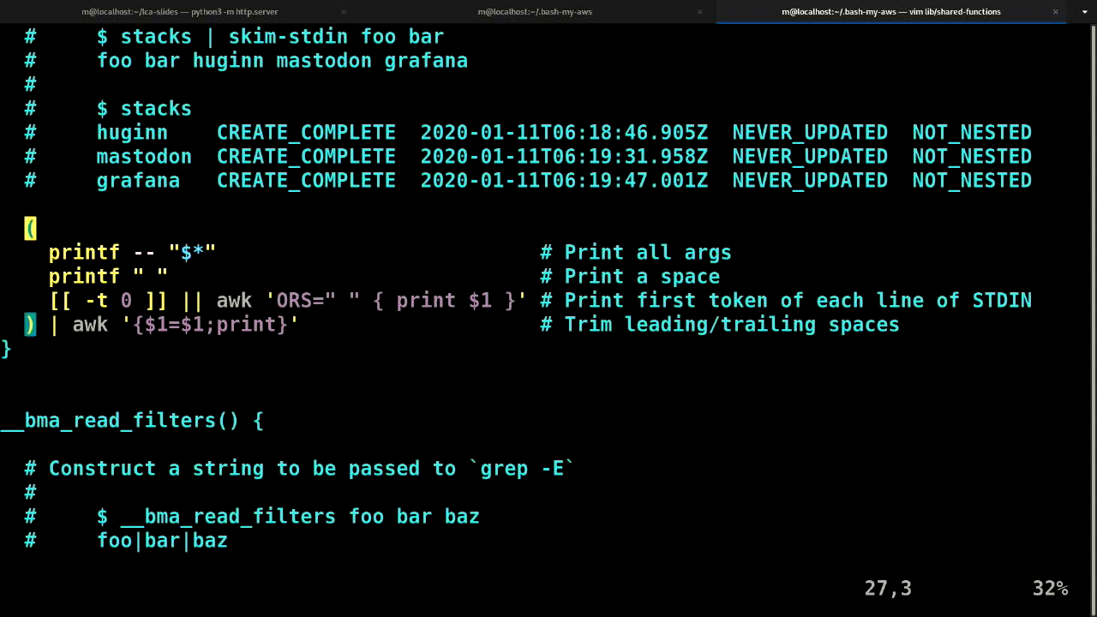
pyautogui.press('j')
pyautogui.press('j')
pyautogui.press('j')
pyautogui.press('k')
pyautogui.press('k')
pyautogui.press('k')
pyautogui.press('j')
pyautogui.press('l')
pyautogui.press('w')
pyautogui.press('w')
# - Revisit skim-stdin's opening line and print-all-args line, then quit vim with :q
pyautogui.press('k')
pyautogui.hotkey('ctrl', 'u')
pyautogui.hotkey('ctrl', 'u')
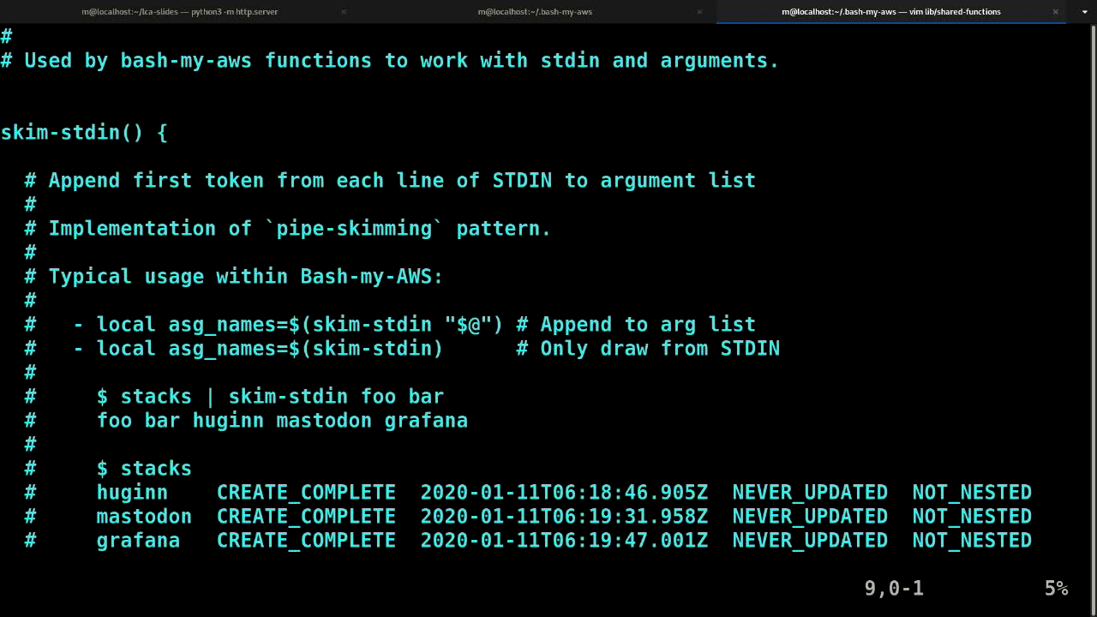
pyautogui.press('k')
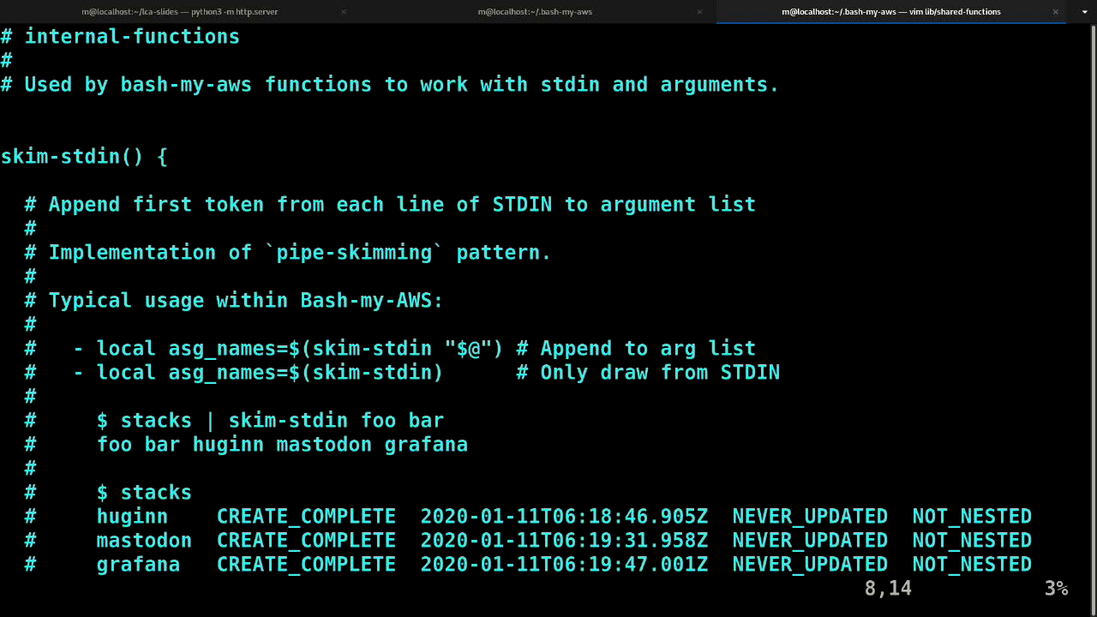
pyautogui.press('j')
pyautogui.press('j')
pyautogui.press('j')
pyautogui.press('j')
pyautogui.press('j')
pyautogui.press('j')
pyautogui.press('j')
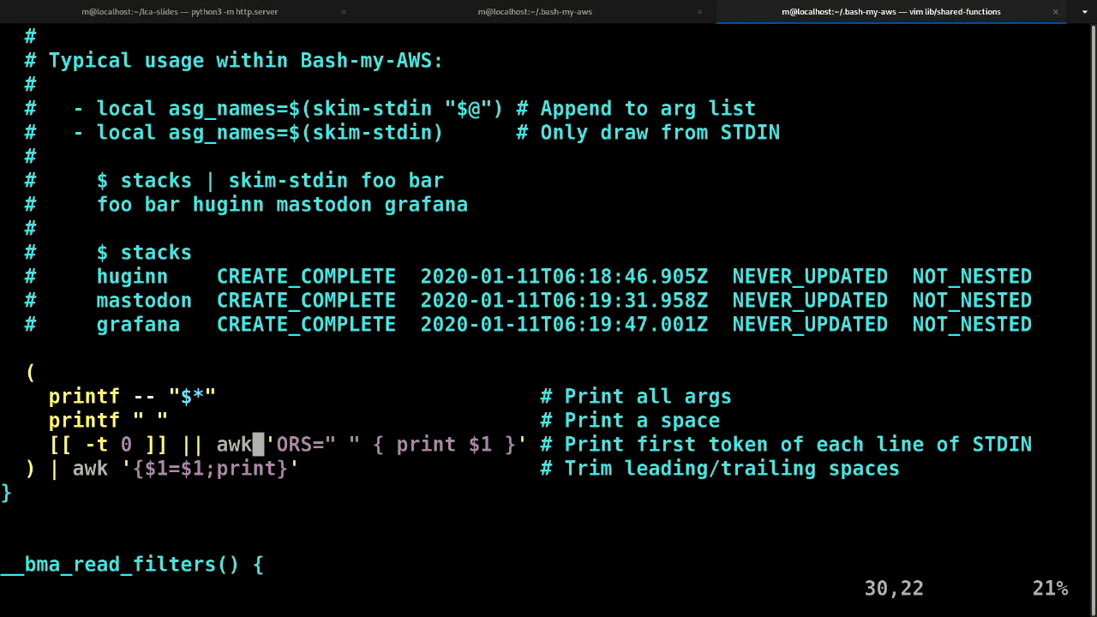
pyautogui.press('j')
pyautogui.press('j')
pyautogui.press('k')
pyautogui.press('k')
pyautogui.press('k')
pyautogui.press('k')
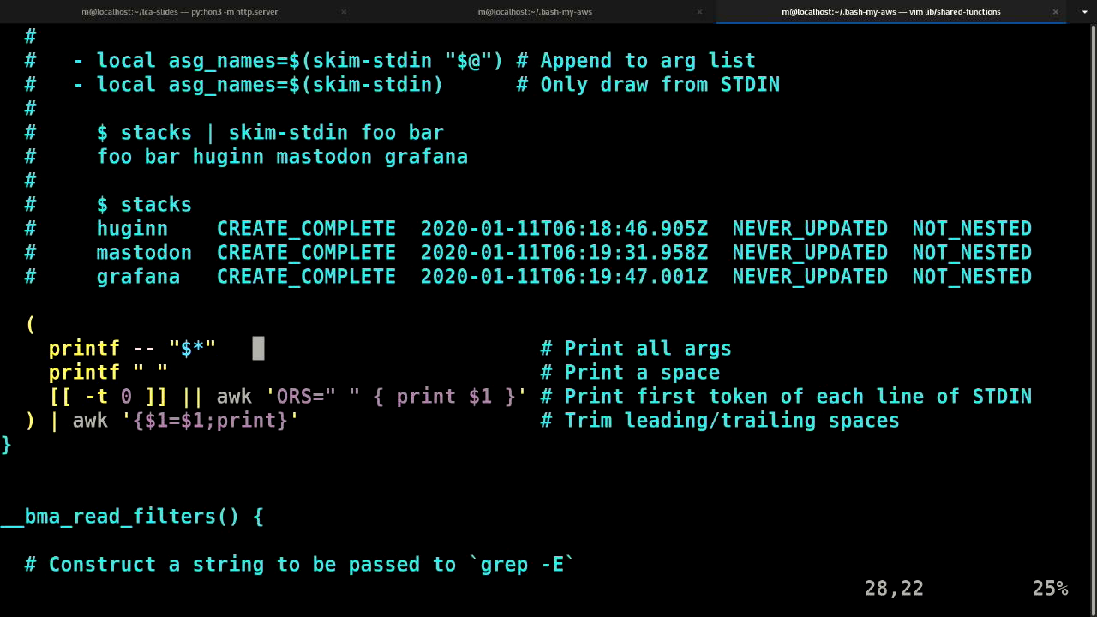
pyautogui.write(':q')
pyautogui.press('Return')
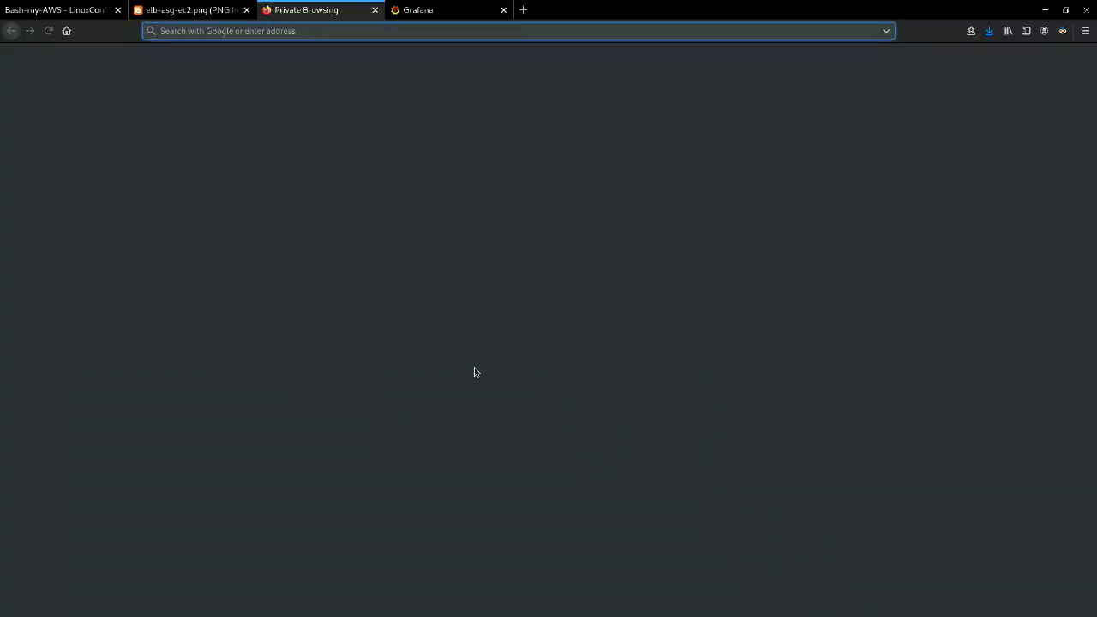
# - Switch Firefox to the Bash-my-AWS deck and advance to slide 16/16 with documentation links
pyautogui.hotkey('ctrl', 'shift', 'Tab')
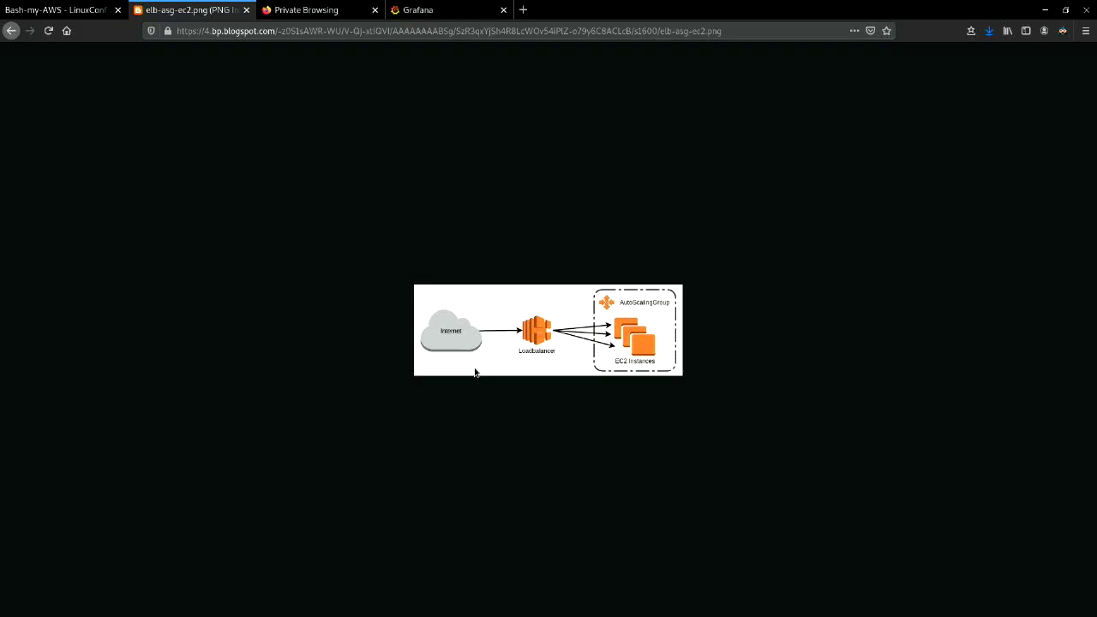
pyautogui.hotkey('ctrl', 'shift', 'Tab')
pyautogui.press('Right')
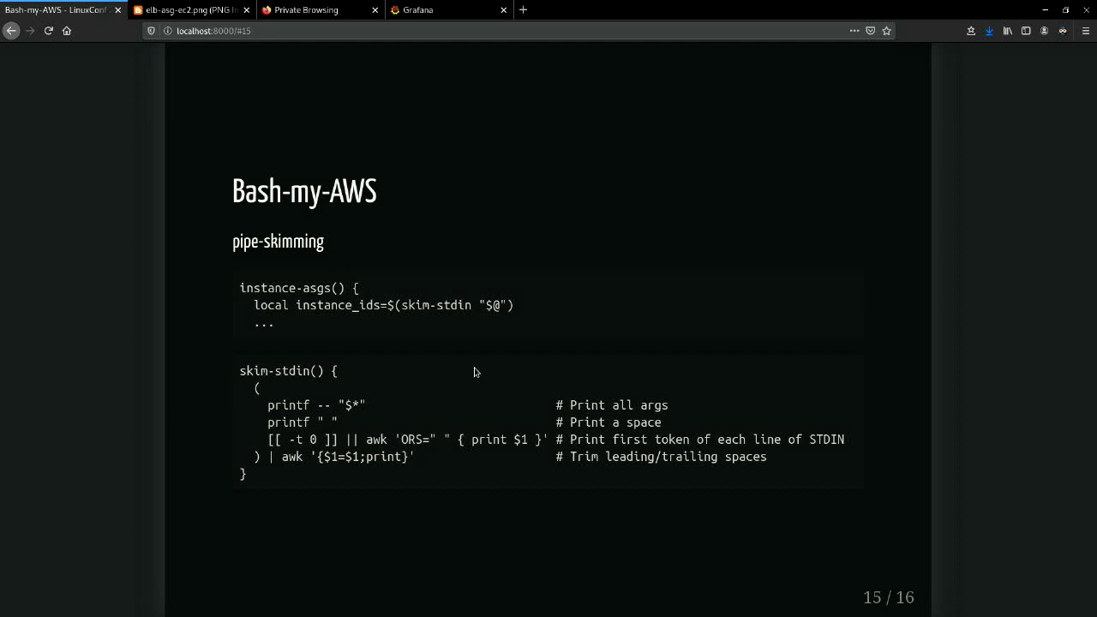
pyautogui.press('Right')
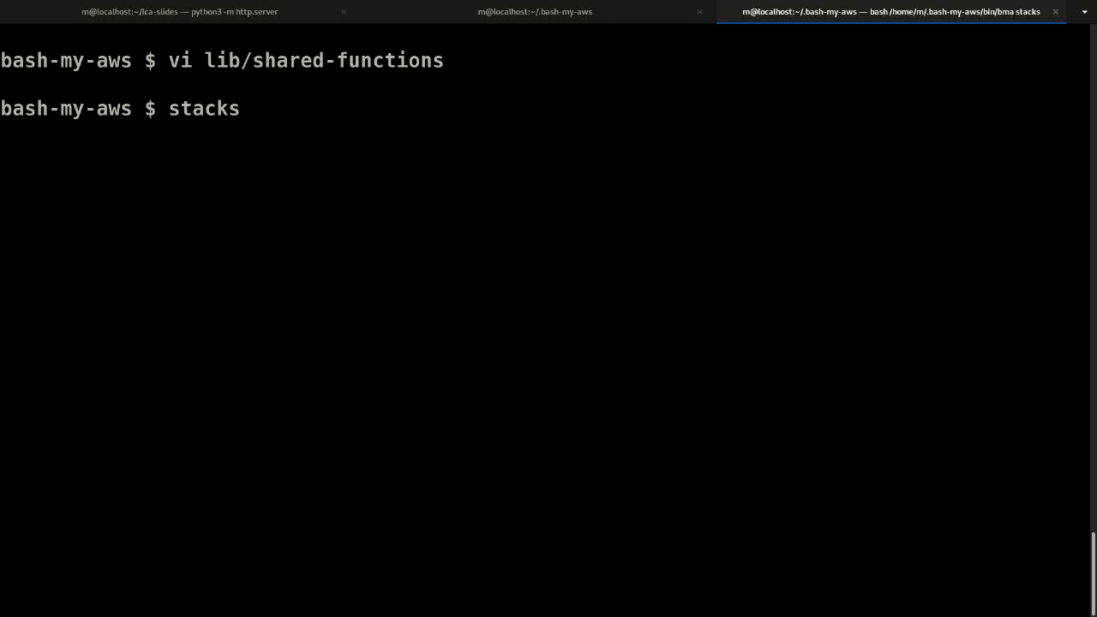
pyautogui.write('stacks ')
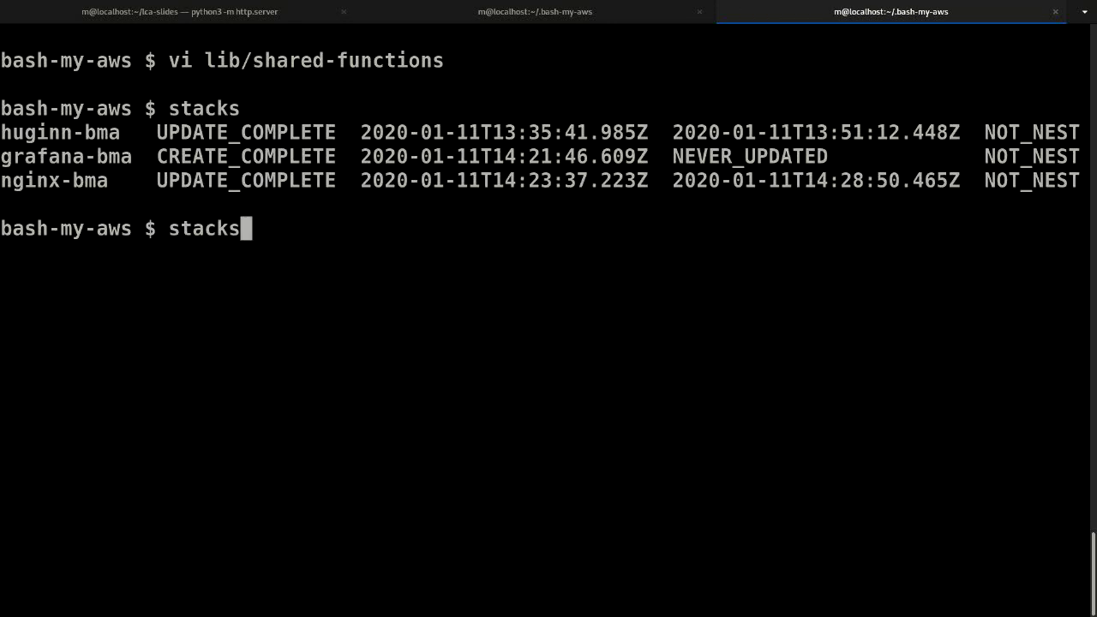
pyautogui.write('|stack-')
# - List the available stack-* and instance-* bash-my-aws commands via Tab completion
pyautogui.press('Tab')
pyautogui.press('Tab')
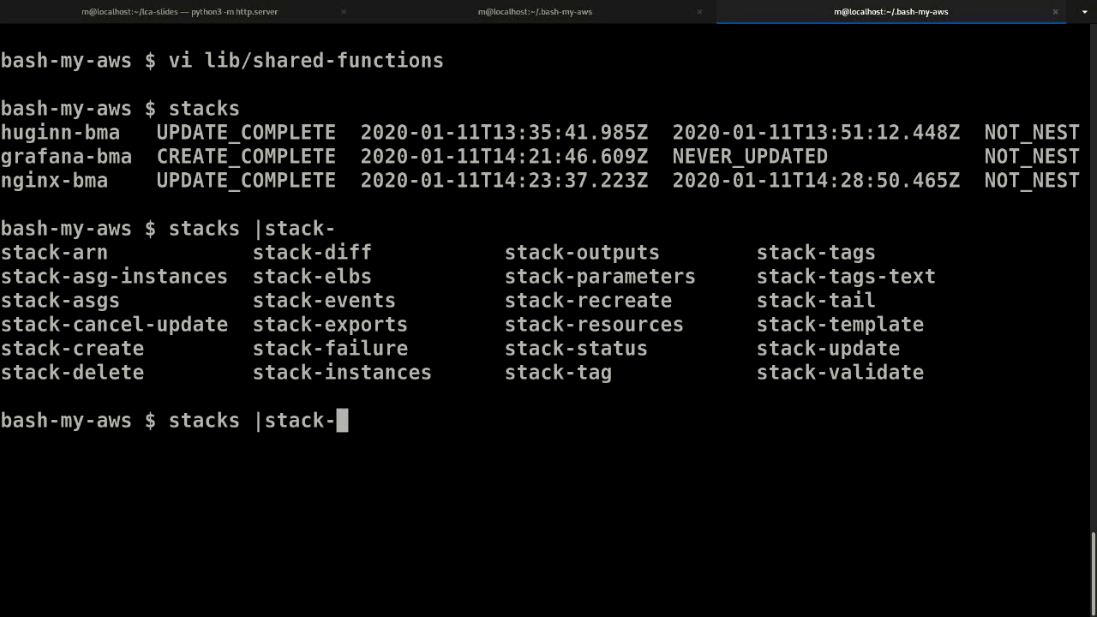
pyautogui.hotkey('ctrl', 'c')
pyautogui.write('instances | instance-')
pyautogui.press('Tab')
pyautogui.press('Tab')
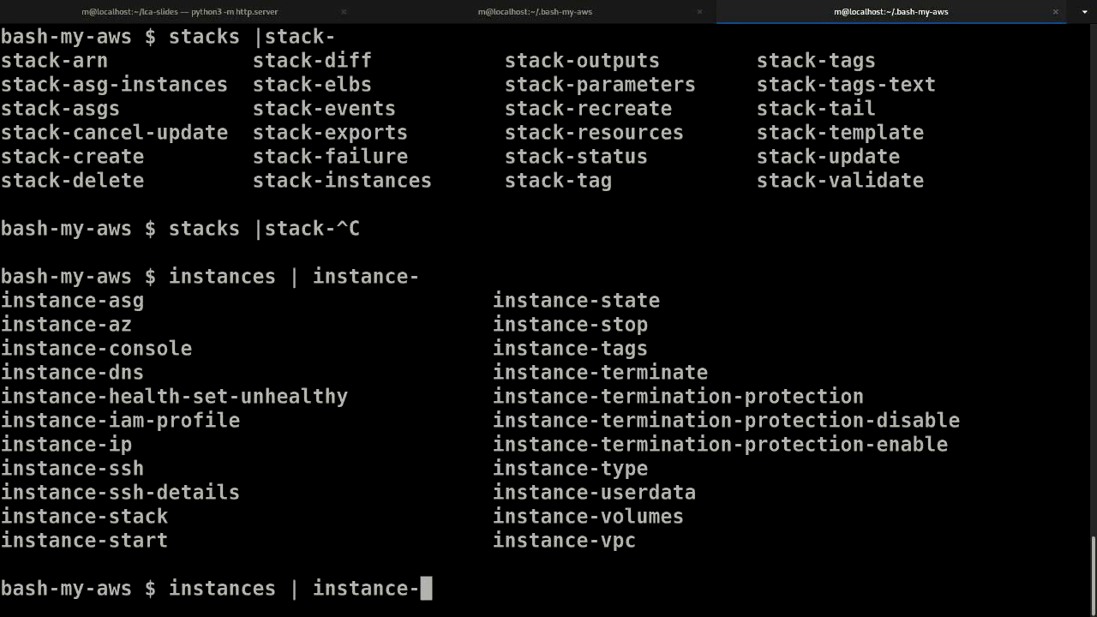
pyautogui.write('ssh')
# - SSH through instances | instance-ssh into grafana-bma (running uptime), huginn-bma and nginx-bma, logging out of each
pyautogui.press('Return')
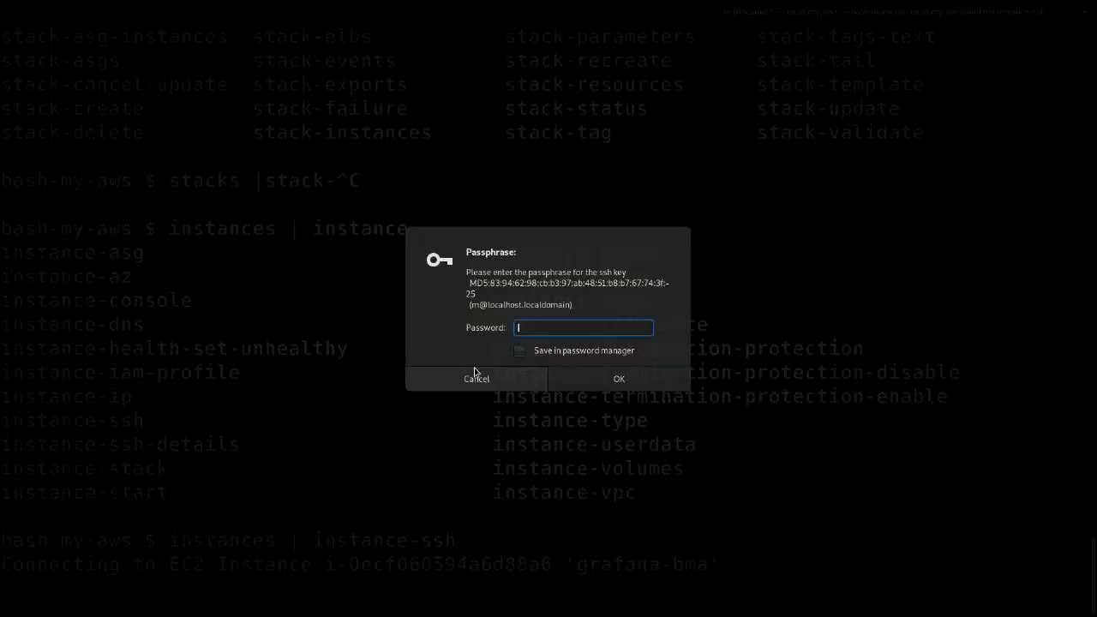
pyautogui.write('•')
pyautogui.press('Return')
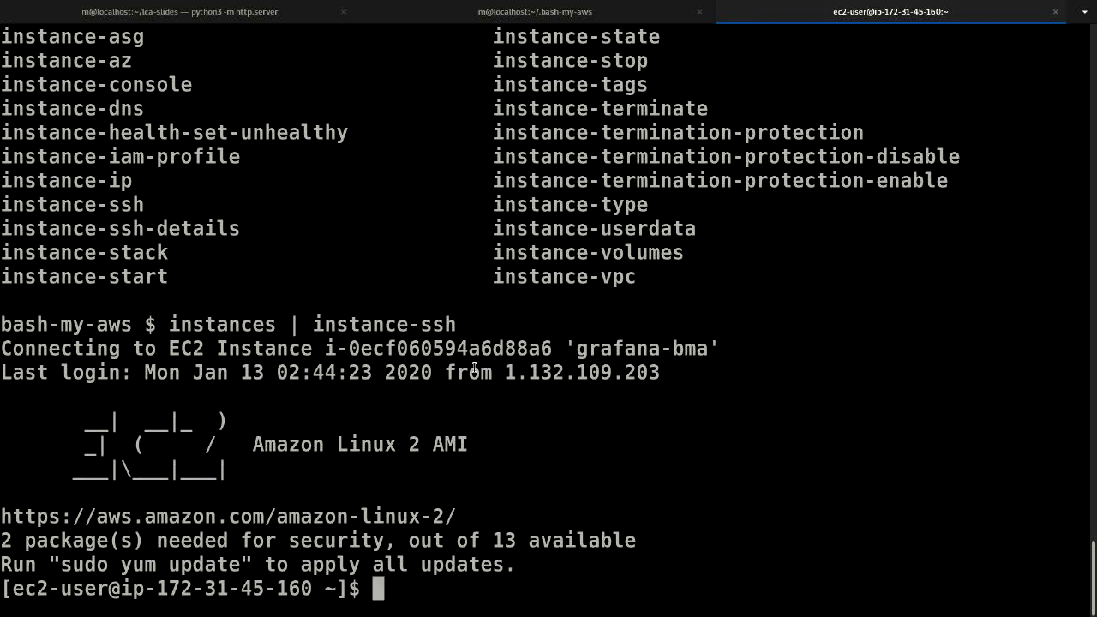
pyautogui.write('uptime')
pyautogui.press('Return')
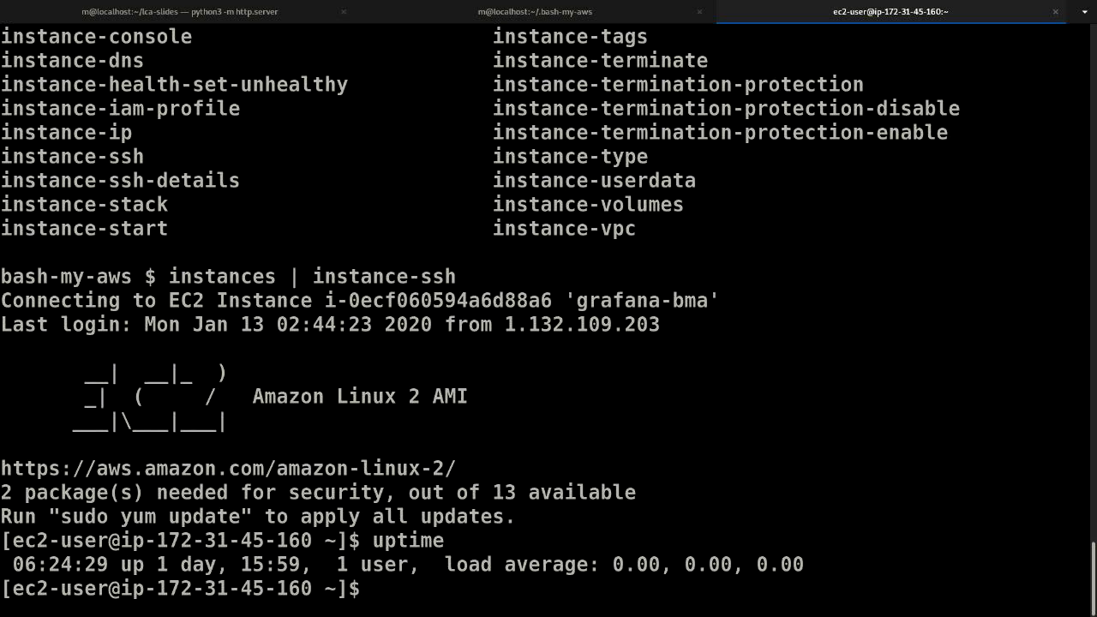
pyautogui.hotkey('ctrl', 'd')
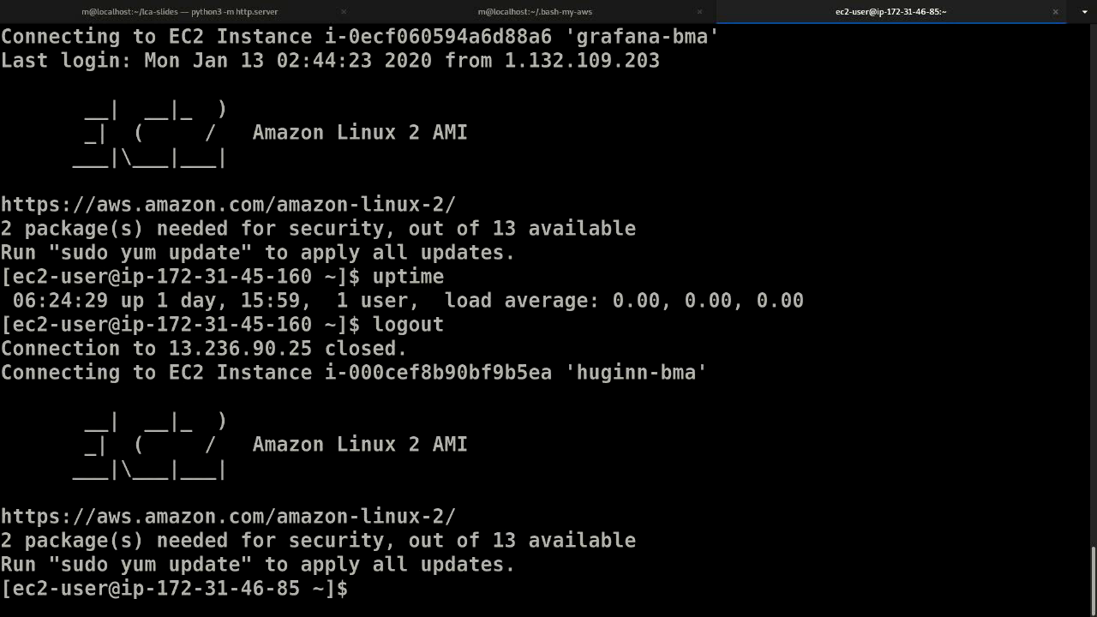
pyautogui.hotkey('ctrl', 'd')
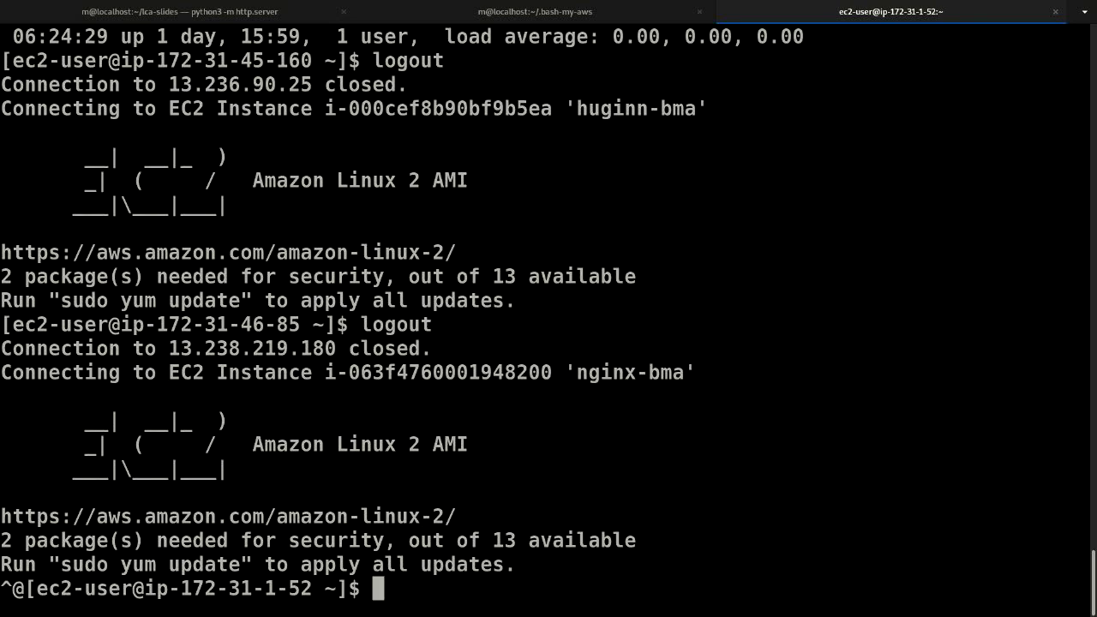
pyautogui.hotkey('ctrl', 'c')
pyautogui.hotkey('ctrl', 'd')
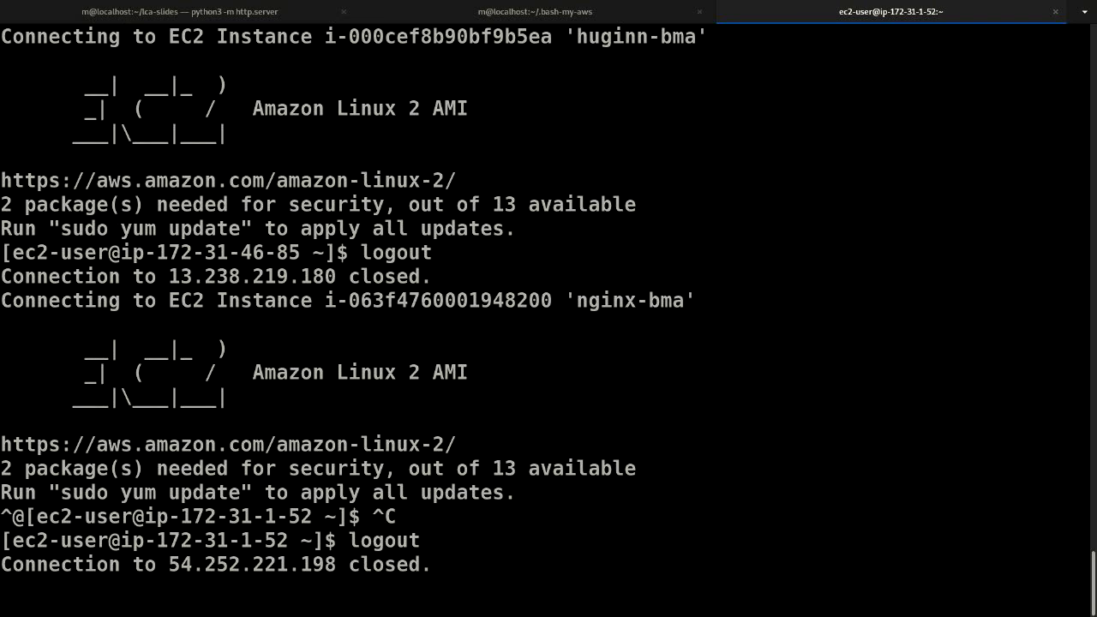
# - Close the last session, confirm instances | instance-terminate, and verify all six instances show shutting-down
pyautogui.hotkey('ctrl', 'c')
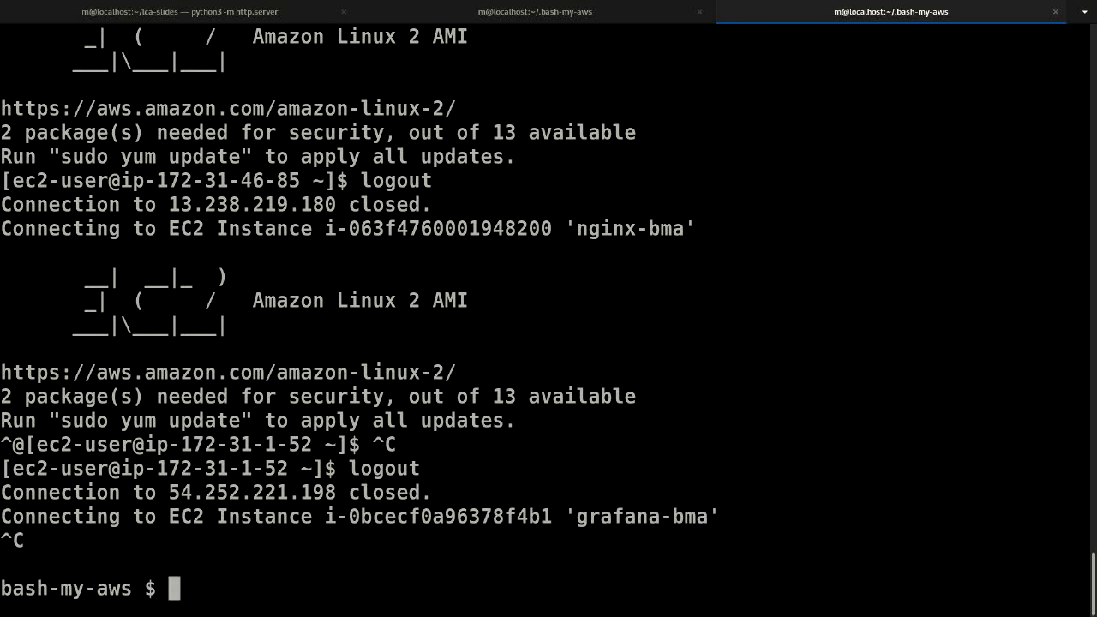
pyautogui.write('exit')
pyautogui.press('Return')
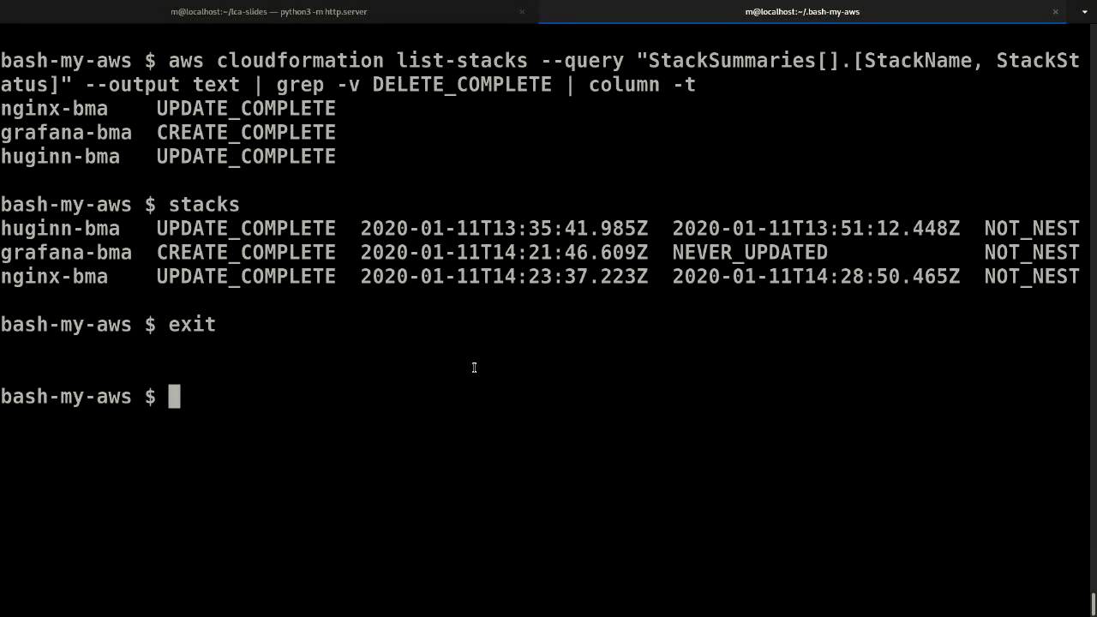
pyautogui.write('instances ')
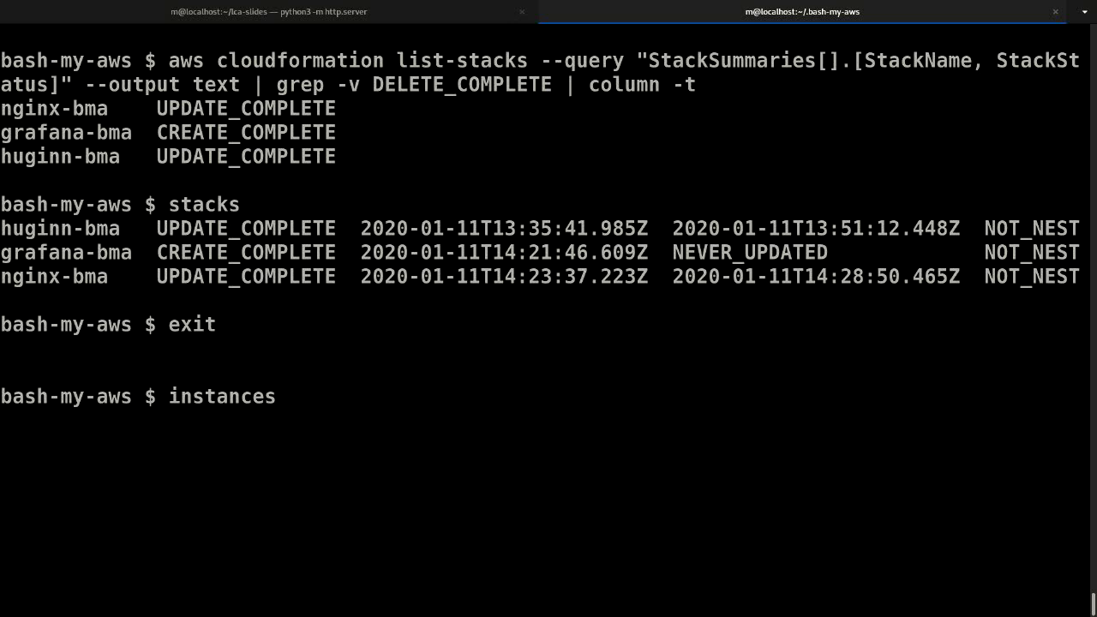
pyautogui.write('| ')
pyautogui.write('instance-terminate')
pyautogui.press('Return')
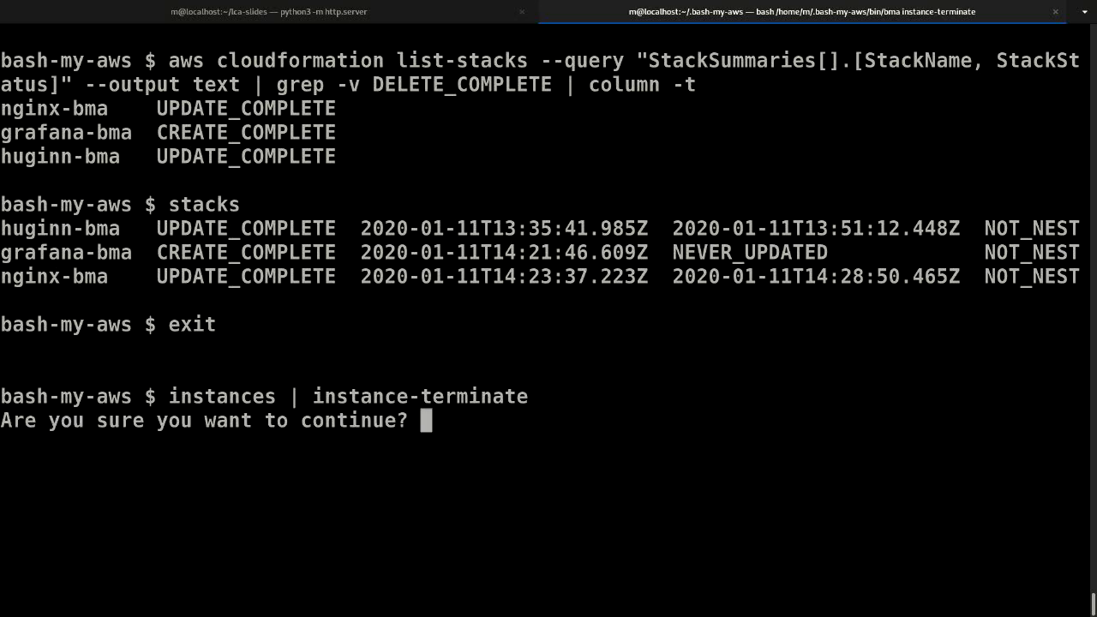
pyautogui.write('y')
pyautogui.press('Return')
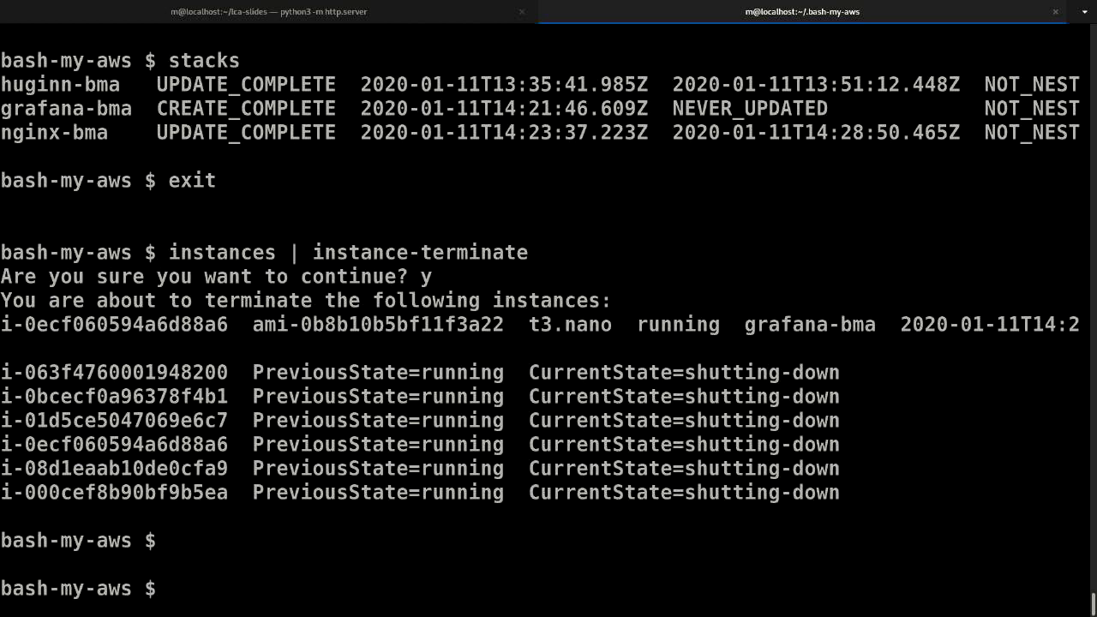
pyautogui.write('instances')
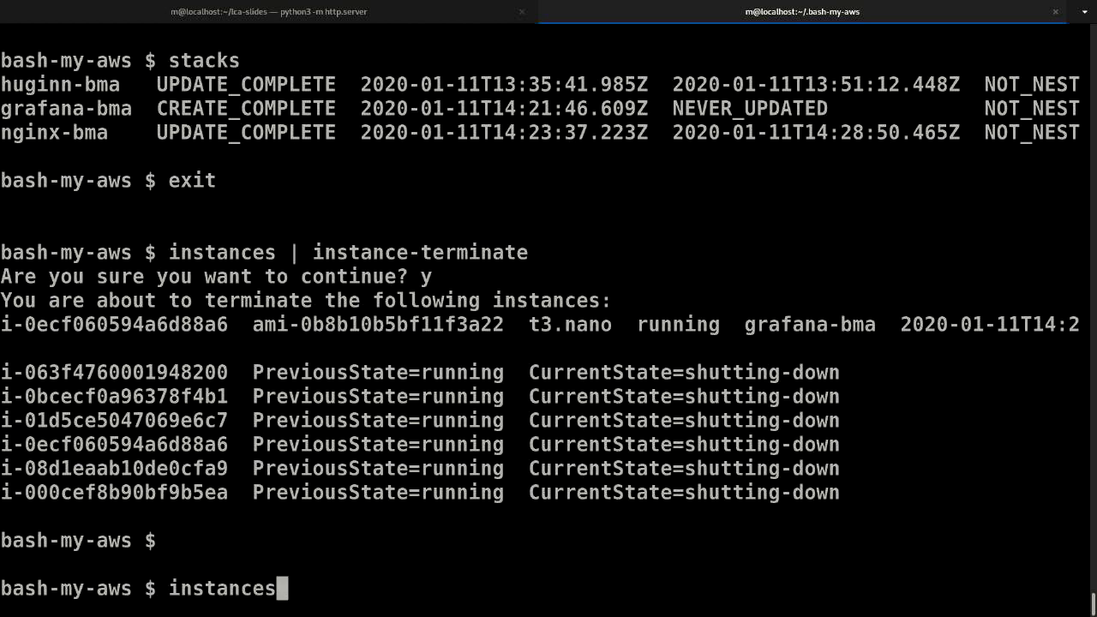
pyautogui.press('Return')
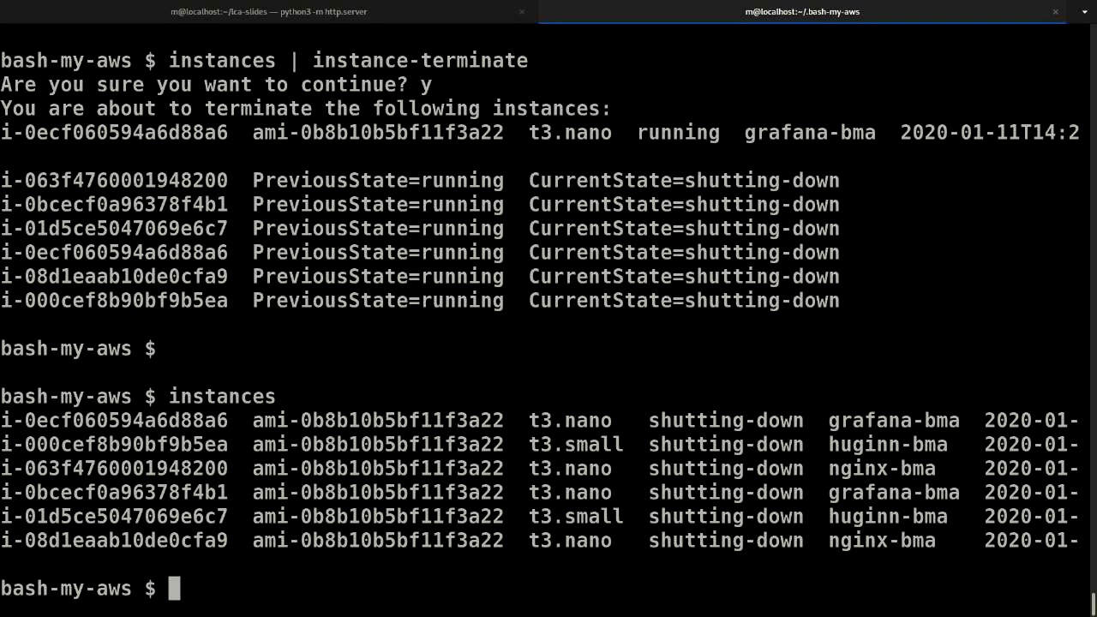
pyautogui.write('sta')
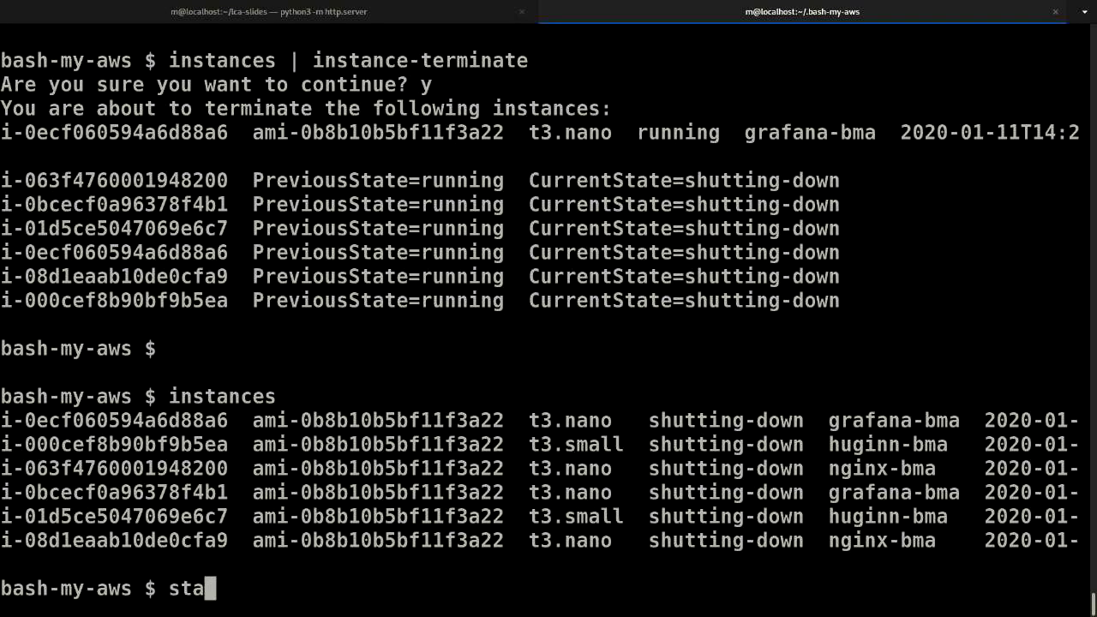
pyautogui.write('cks | ')
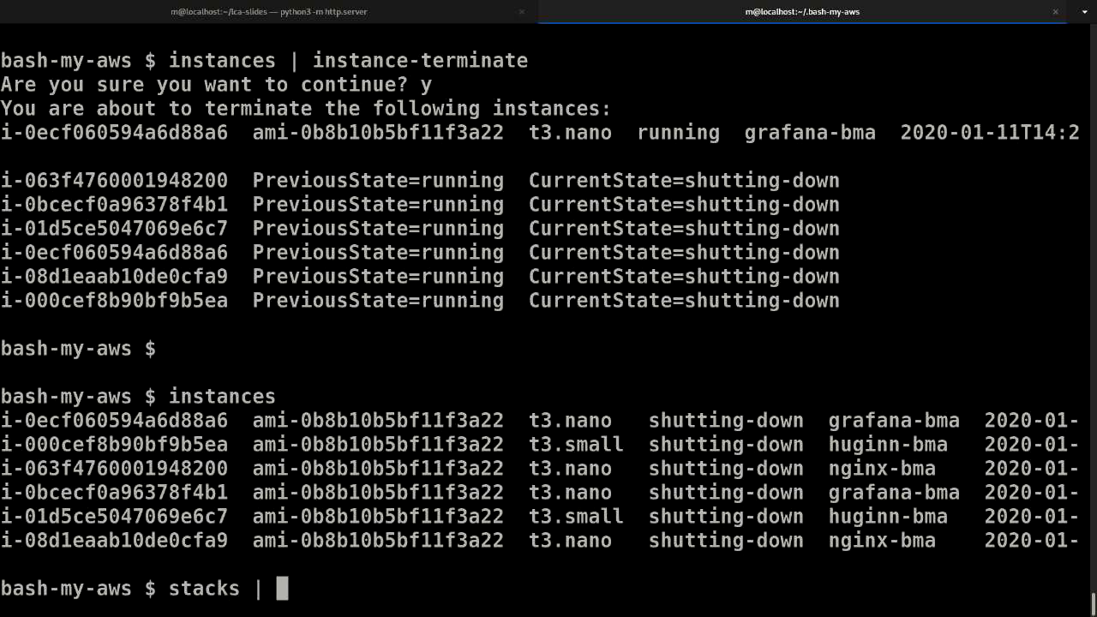
pyautogui.write('sta')
pyautogui.write('ck-')
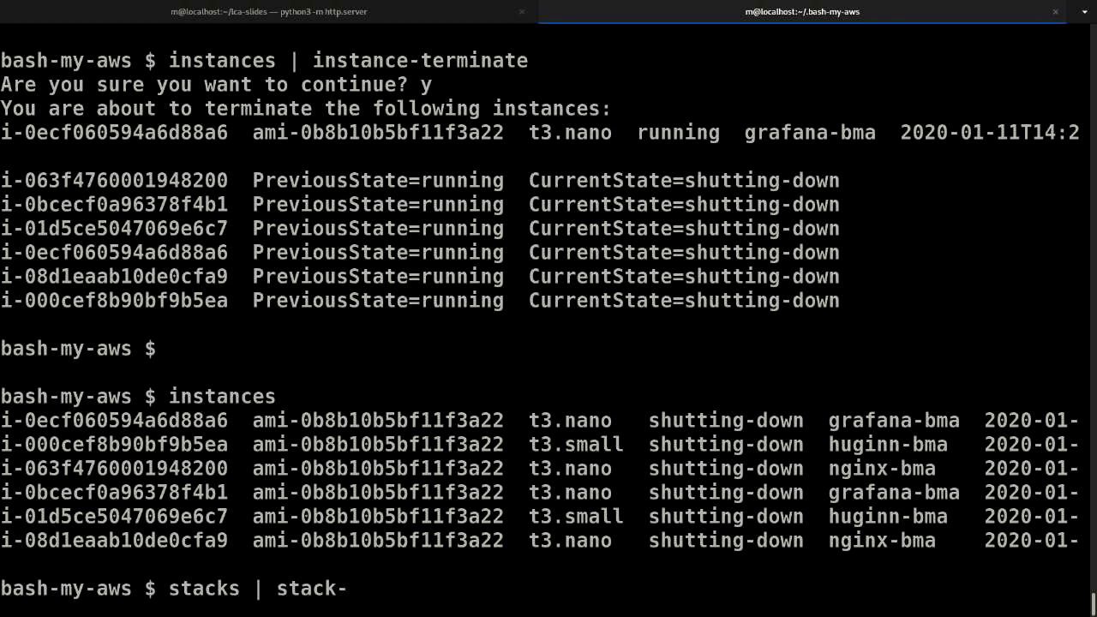
# - Run stacks | stack-delete, answer y, then interrupt it back to an idle prompt
pyautogui.press('Tab')
pyautogui.press('Tab')
pyautogui.press('Tab')
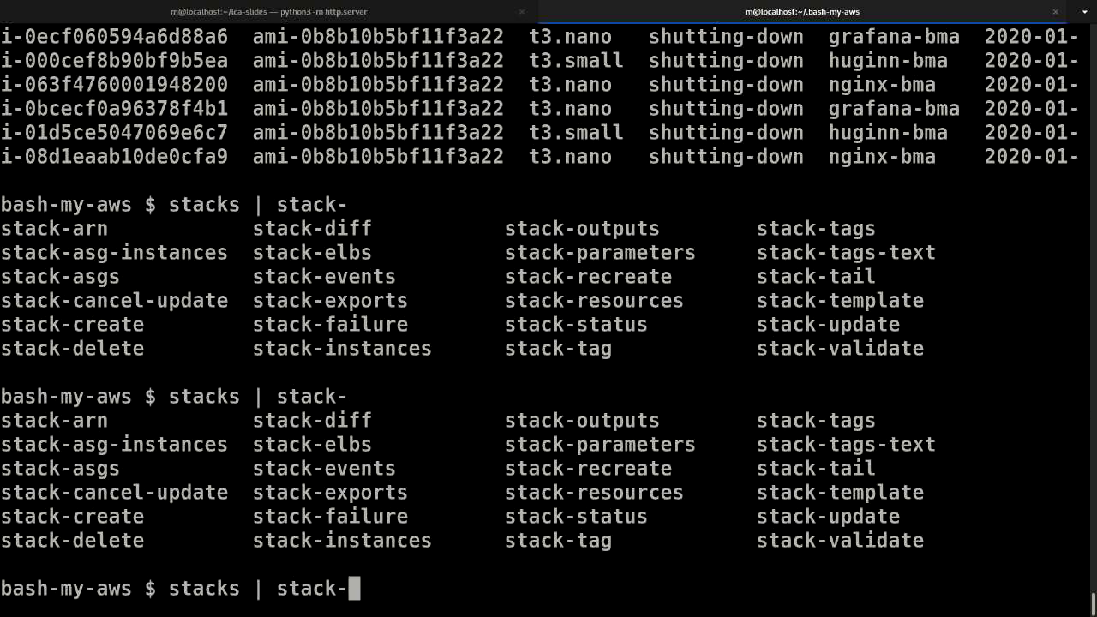
pyautogui.write('de')
pyautogui.press('Tab')
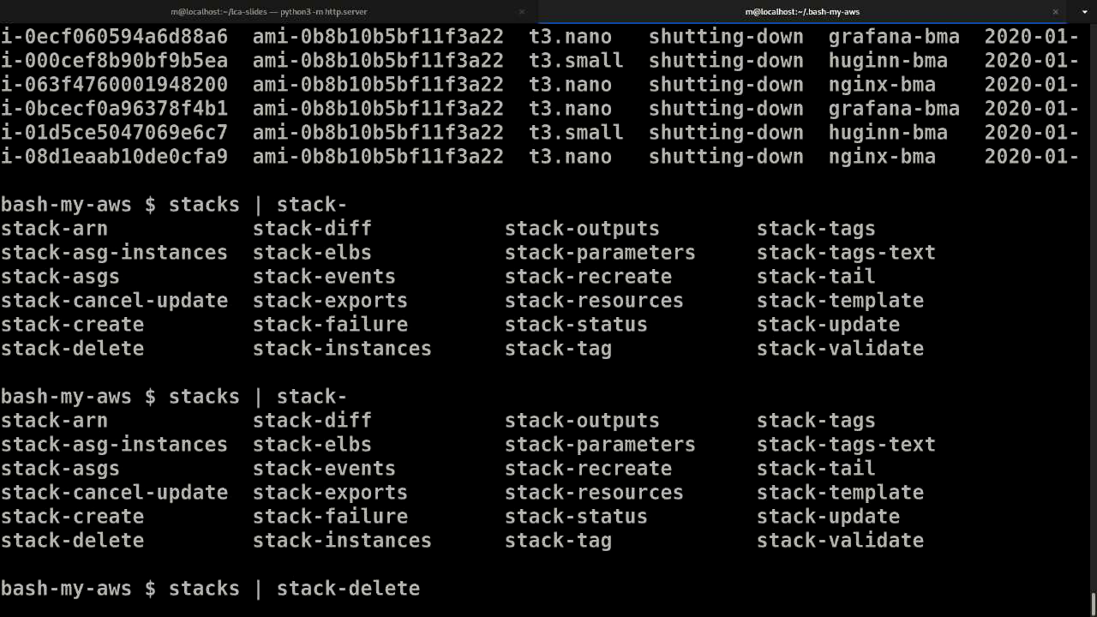
pyautogui.press('Return')
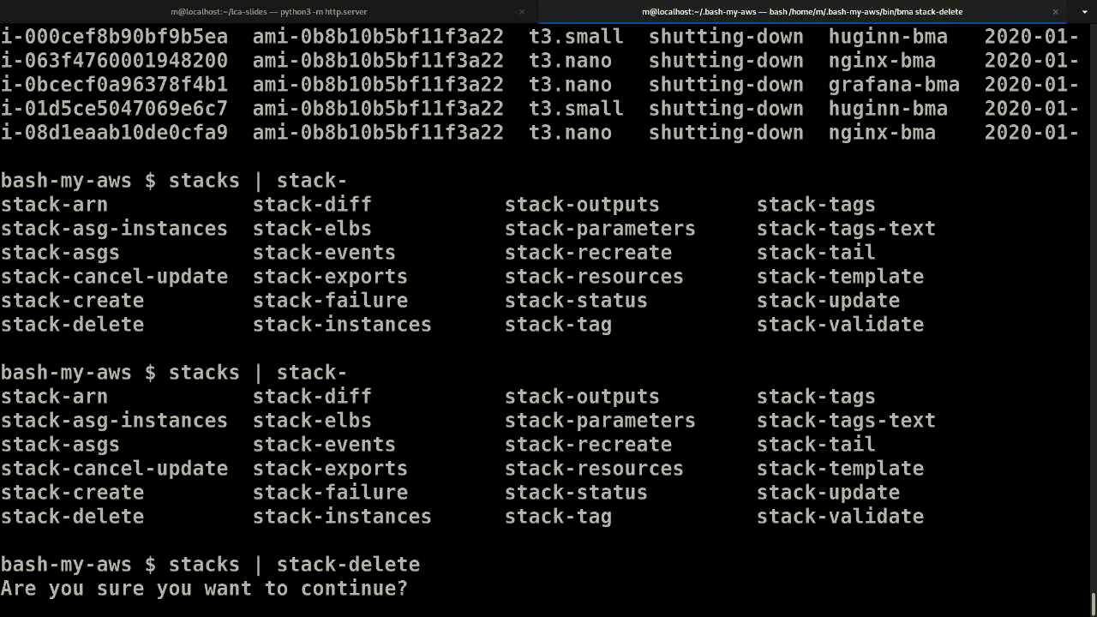
pyautogui.write('y')
pyautogui.press('Return')
pyautogui.hotkey('ctrl', 'c')
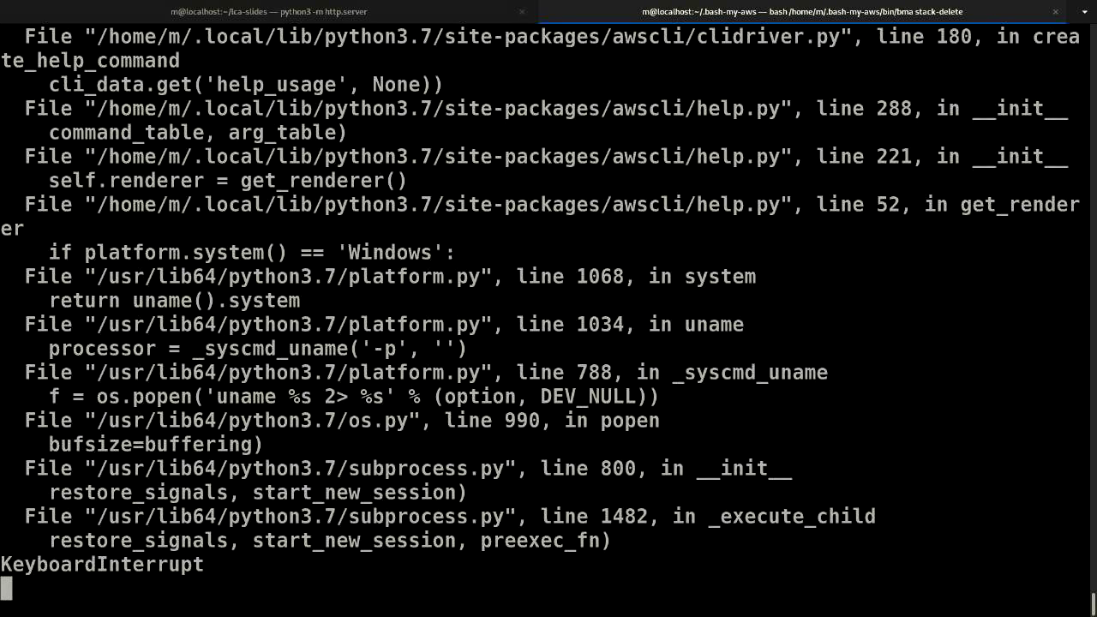
pyautogui.hotkey('ctrl', 'c')
pyautogui.hotkey('ctrl', 'c')
pyautogui.hotkey('ctrl', 'c')
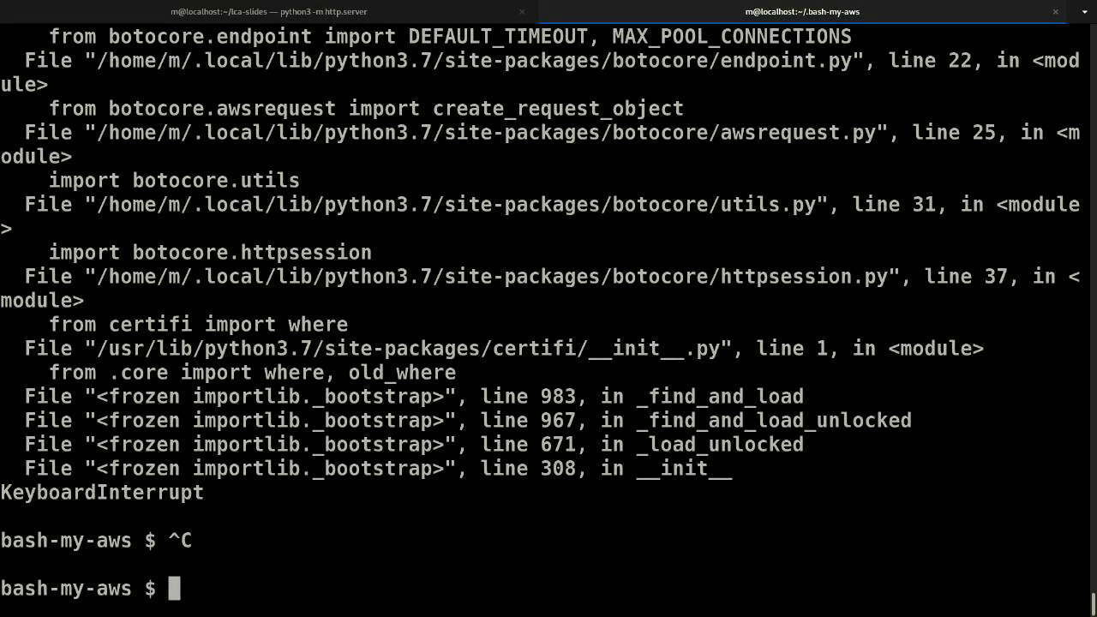
pyautogui.write('keypairs')
# - List the existing keypairs, then create keypair lca with an empty passphrase
pyautogui.press('Return')
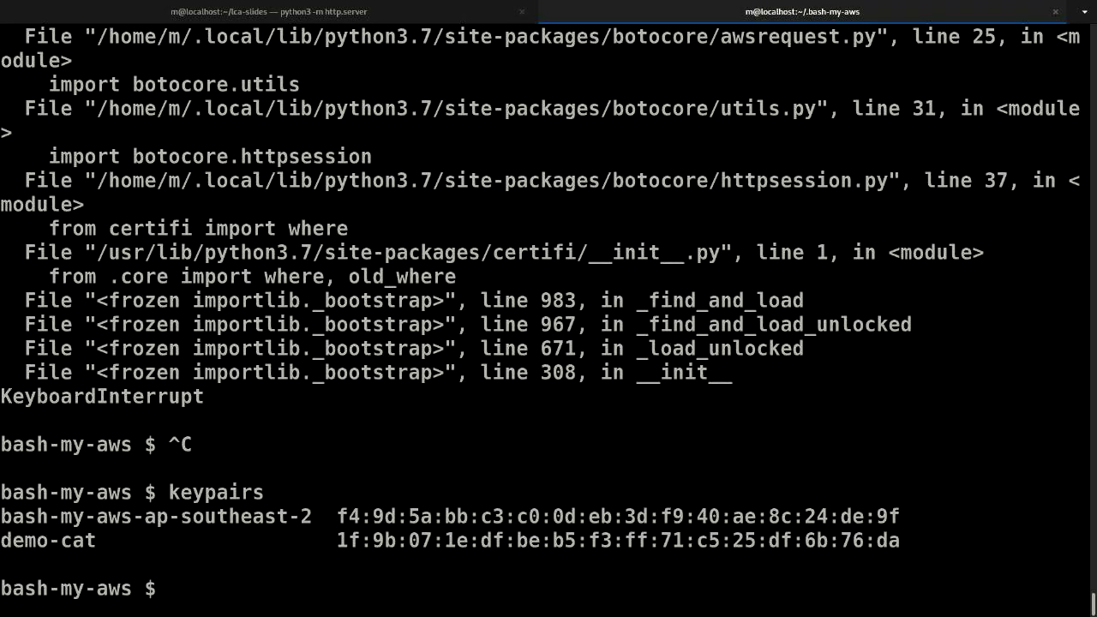
pyautogui.press('Up')
pyautogui.press('BackSpace')
pyautogui.write('-create ')
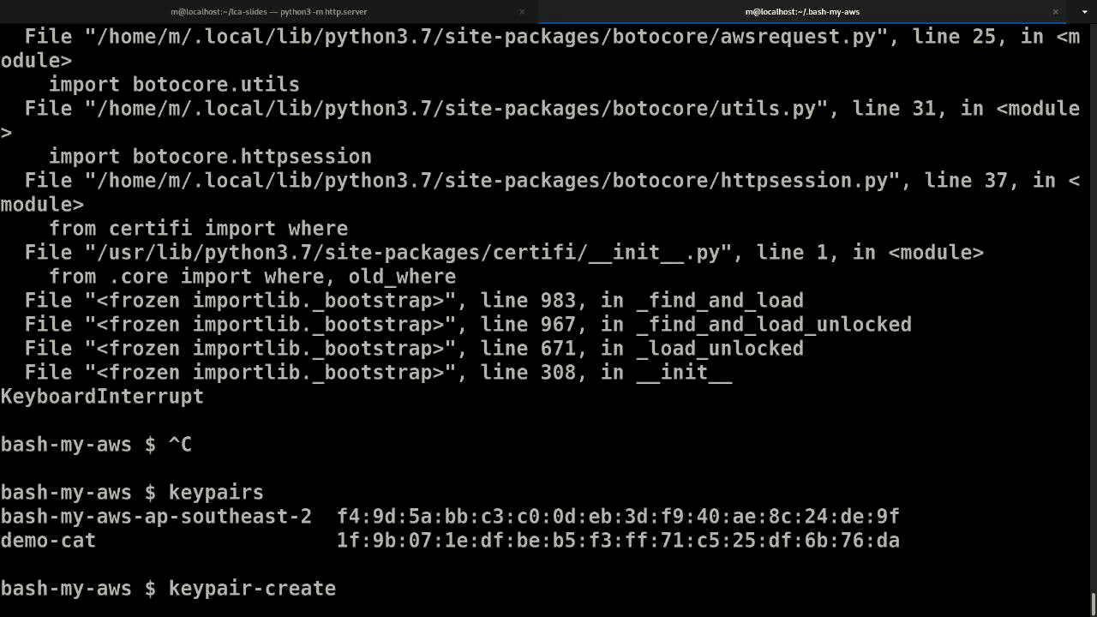
pyautogui.write('lca')
pyautogui.press('Return')
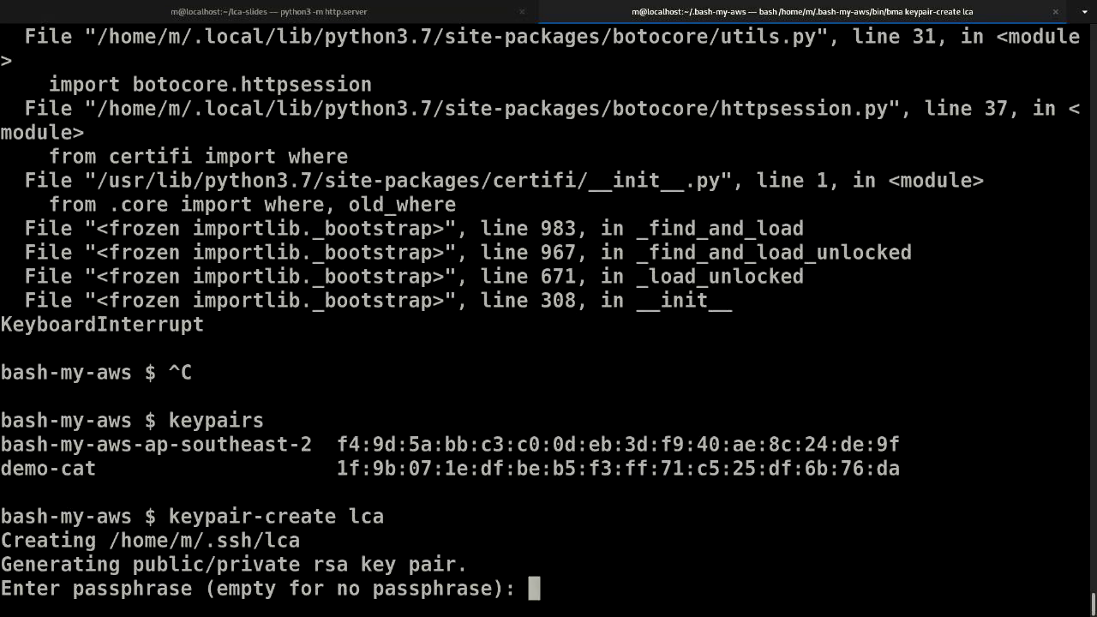
pyautogui.press('Return')
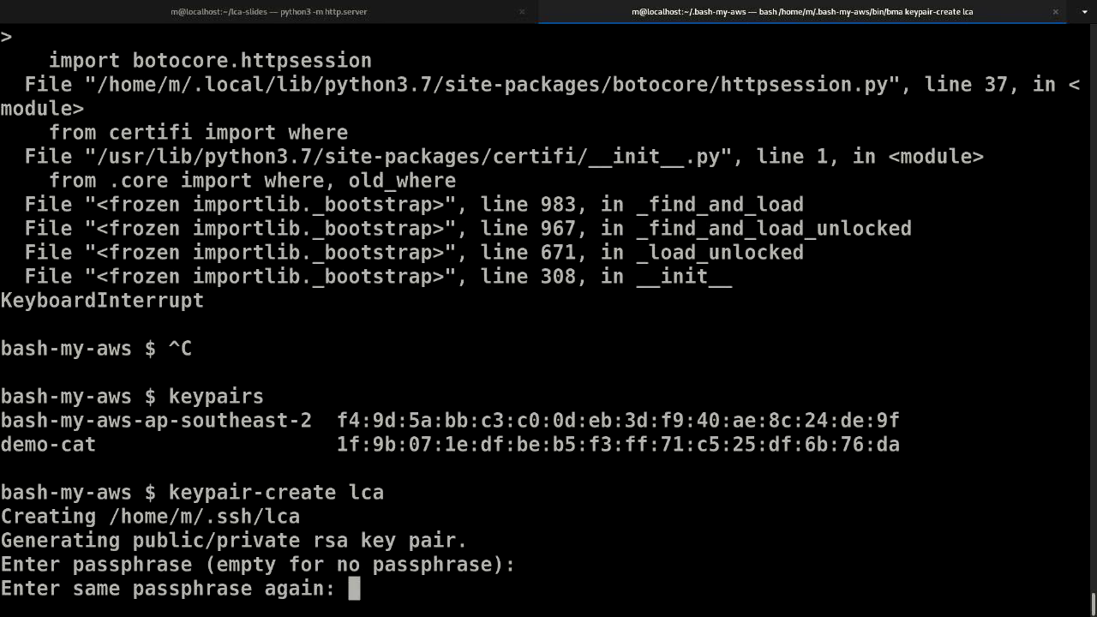
pyautogui.press('Return')
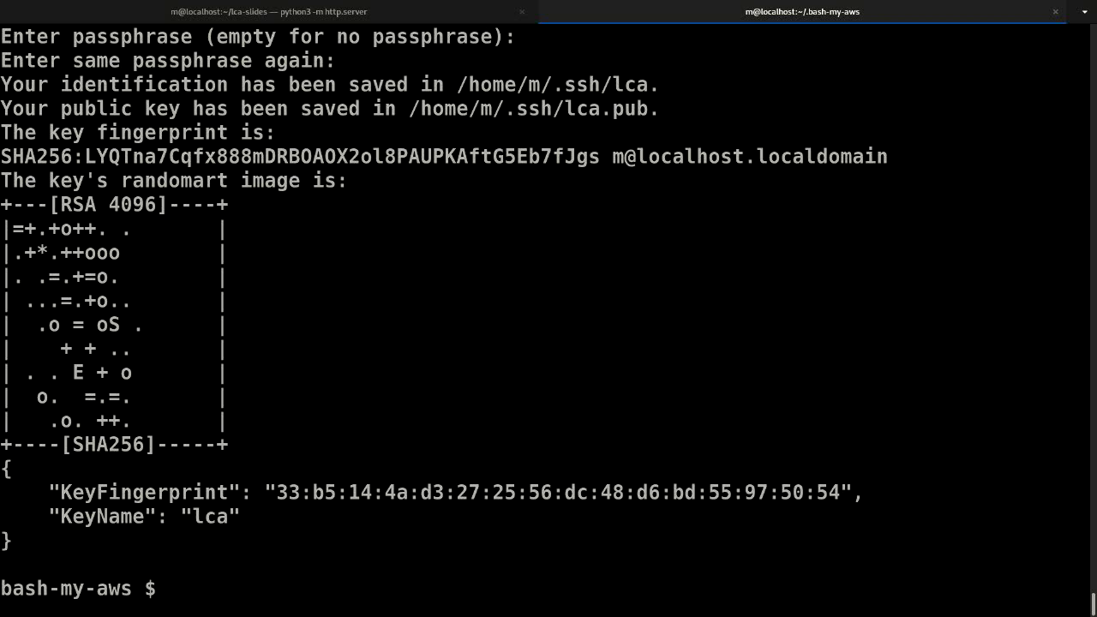
pyautogui.write('keyapirs')
# - Fix the misspelled listing and confirm keypairs shows bash-my-aws-ap-southeast-2, demo-cat and lca
pyautogui.press('Return')
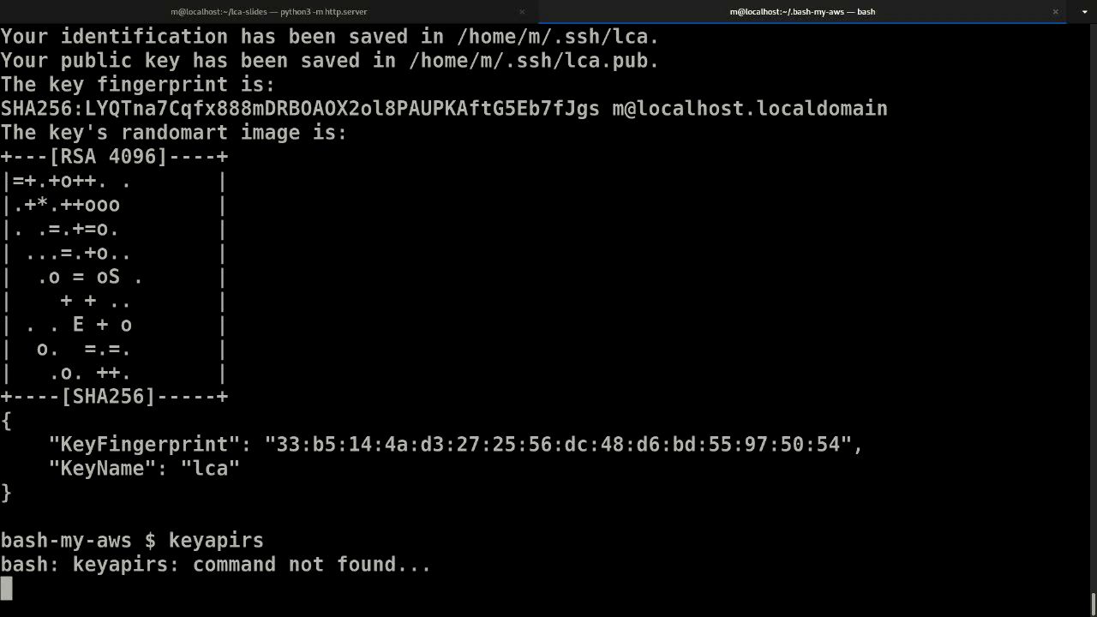
pyautogui.hotkey('ctrl', 'c')
pyautogui.press('Up')
pyautogui.press('BackSpace')
pyautogui.press('BackSpace')
pyautogui.press('BackSpace')
pyautogui.write('pairs')
pyautogui.press('Return')
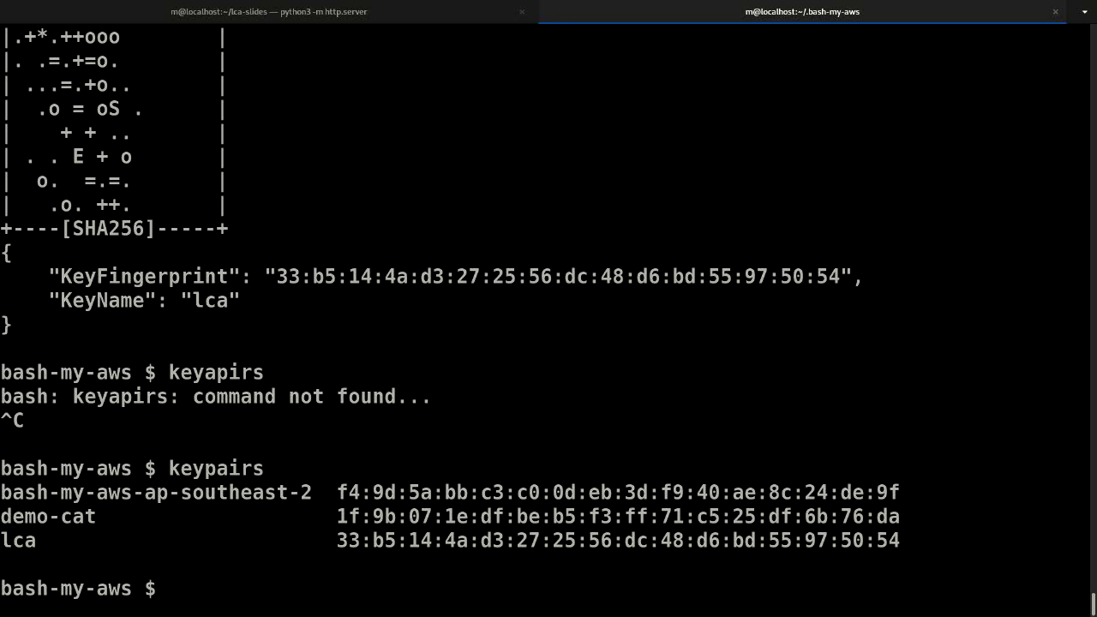
pyautogui.write('l')
pyautogui.write('le')
pyautogui.write(' ~?')
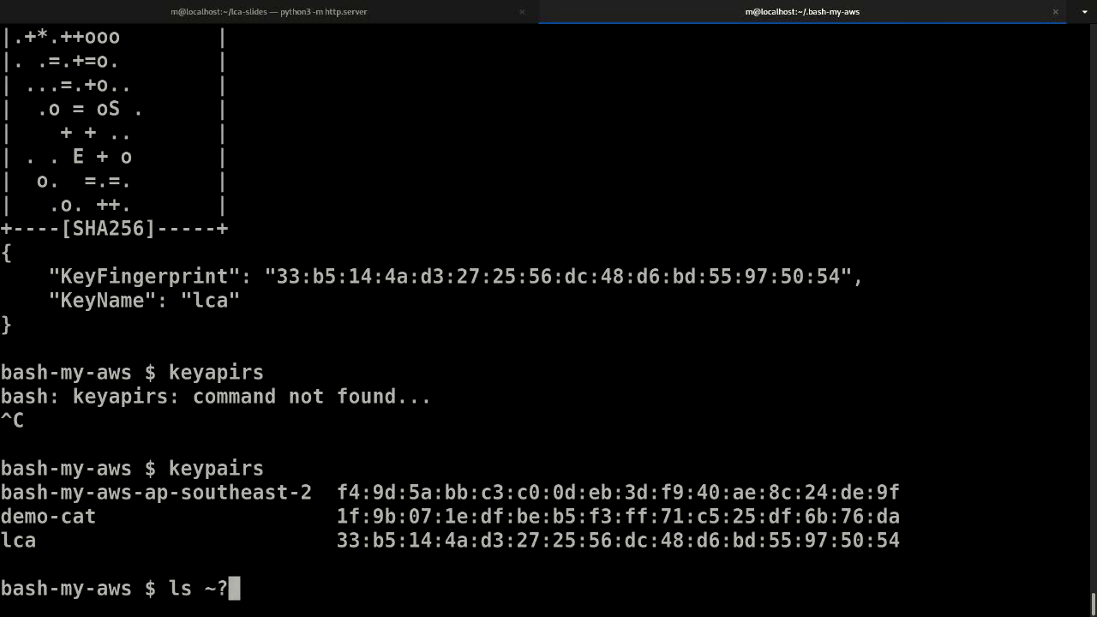
pyautogui.write('./.ssh/lca')
# - Check ~/.ssh/lca exists and rerun keypair-create lca
pyautogui.press('Return')
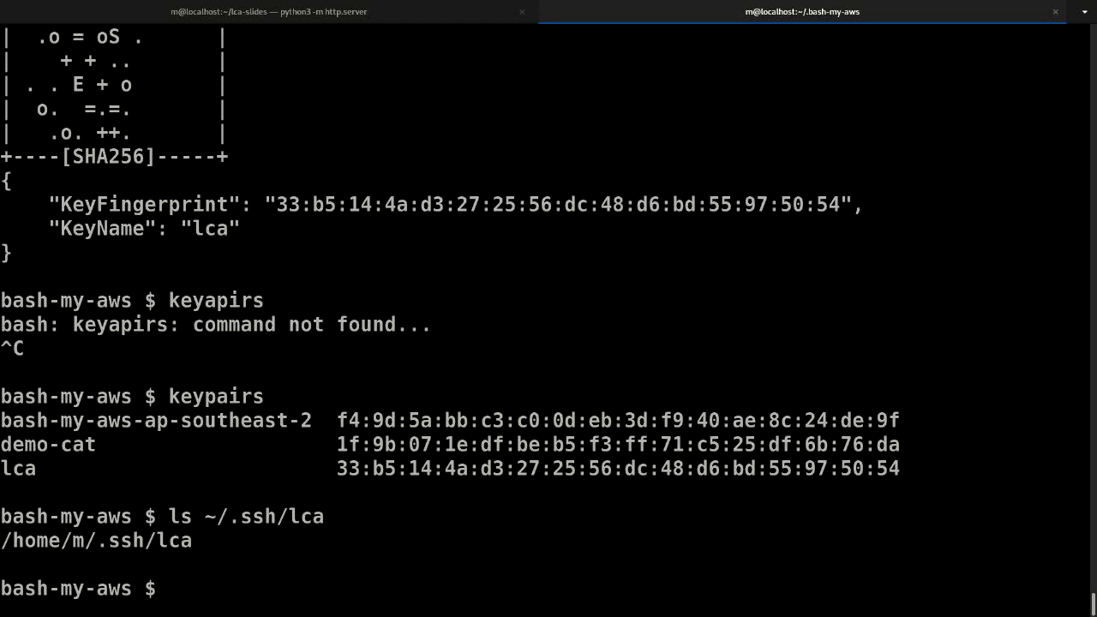
pyautogui.press('Up')
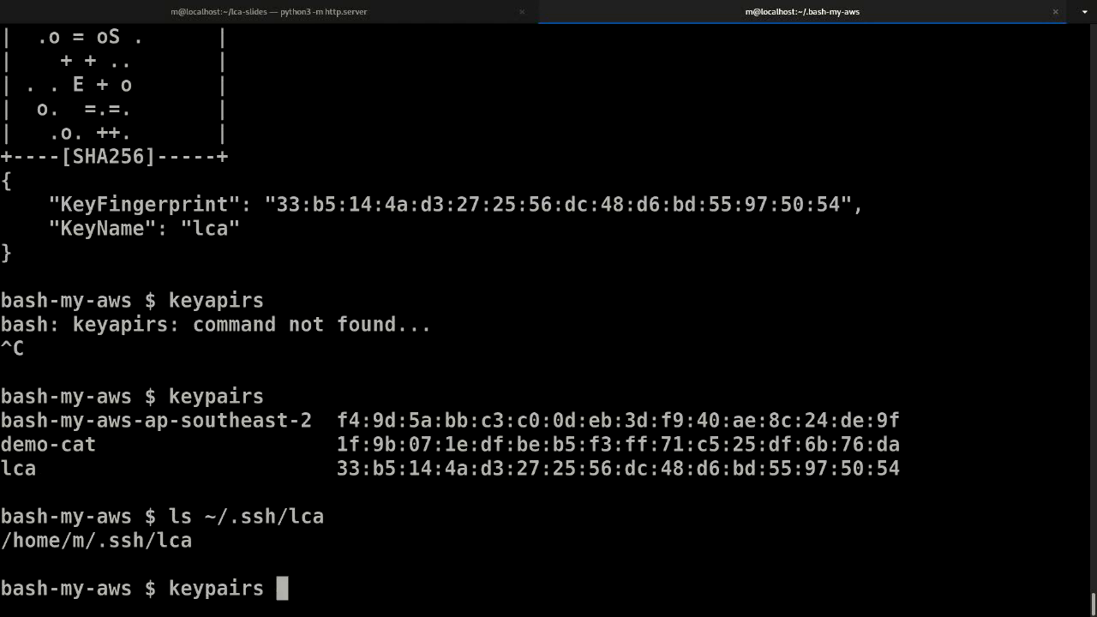
pyautogui.press('Up')
pyautogui.press('Up')
pyautogui.press('Return')
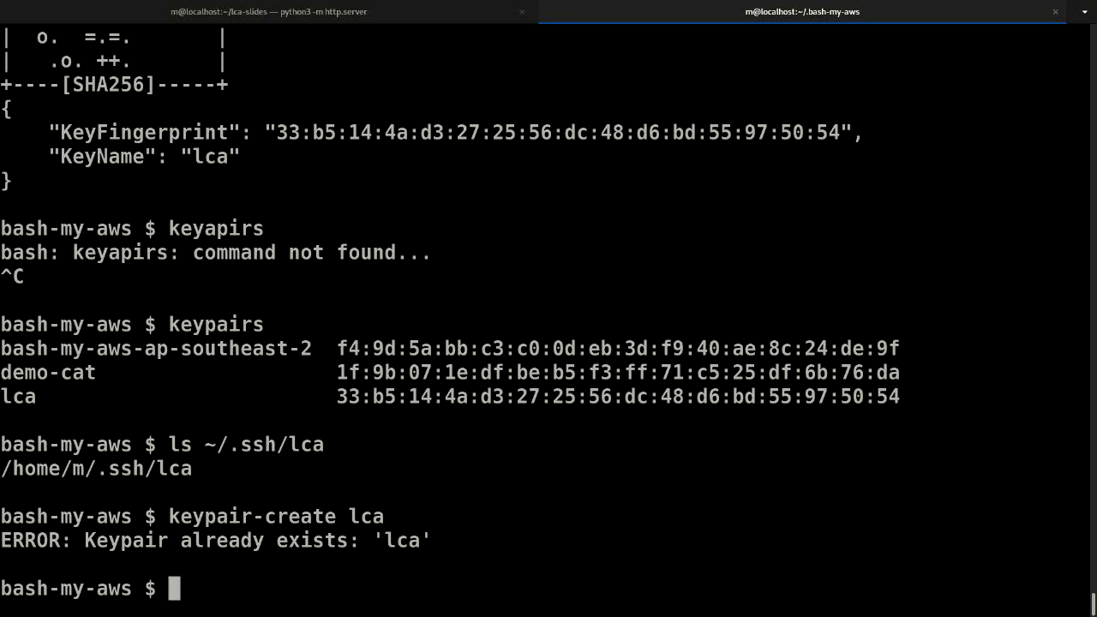
pyautogui.write('keypair-delete lca')
# - Delete the lca keypair with keypair-delete lca, answering y
pyautogui.press('Return')
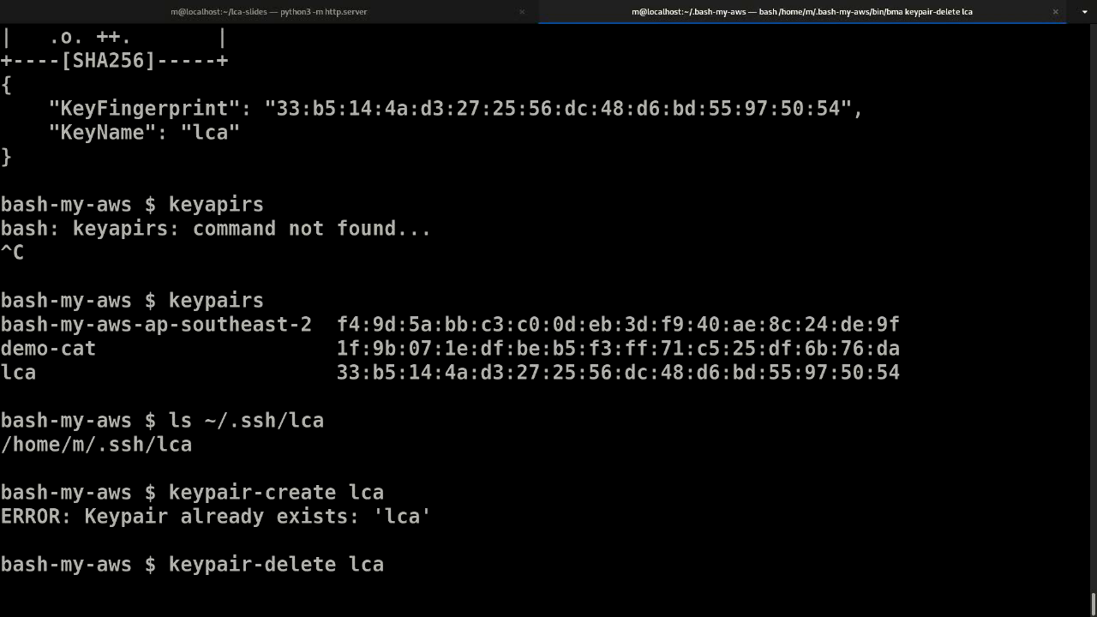
pyautogui.write('y\\')
pyautogui.press('Return')
pyautogui.press('Return')
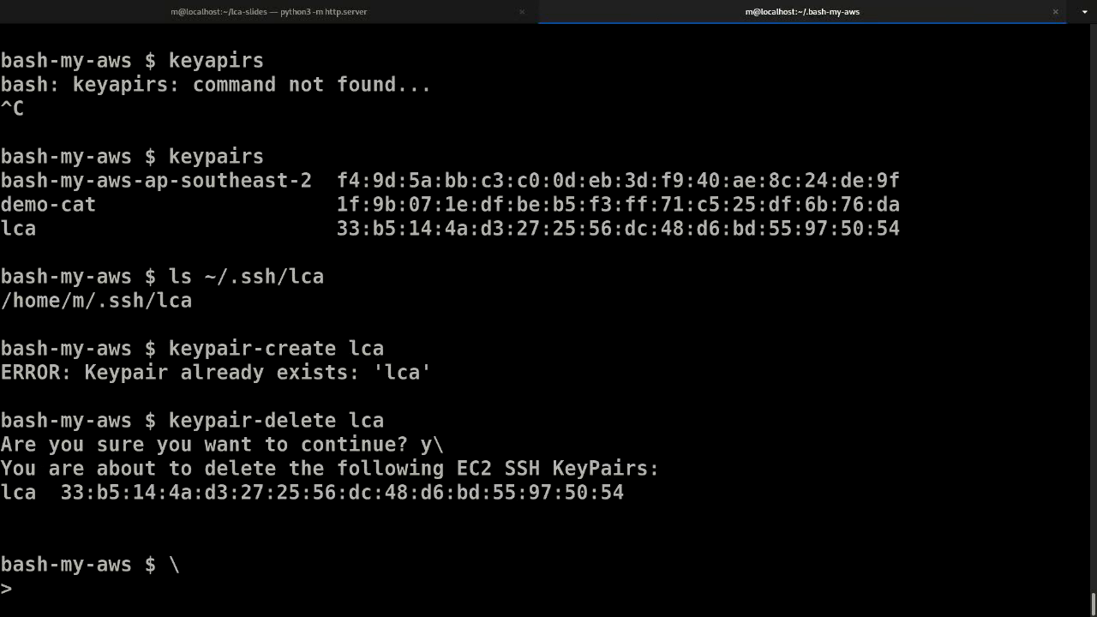
pyautogui.hotkey('ctrl', 'c')
pyautogui.write('\\')
# - Rerun keypair-create lca and answer n to overwriting the existing key file
pyautogui.press('BackSpace')
pyautogui.press('Up')
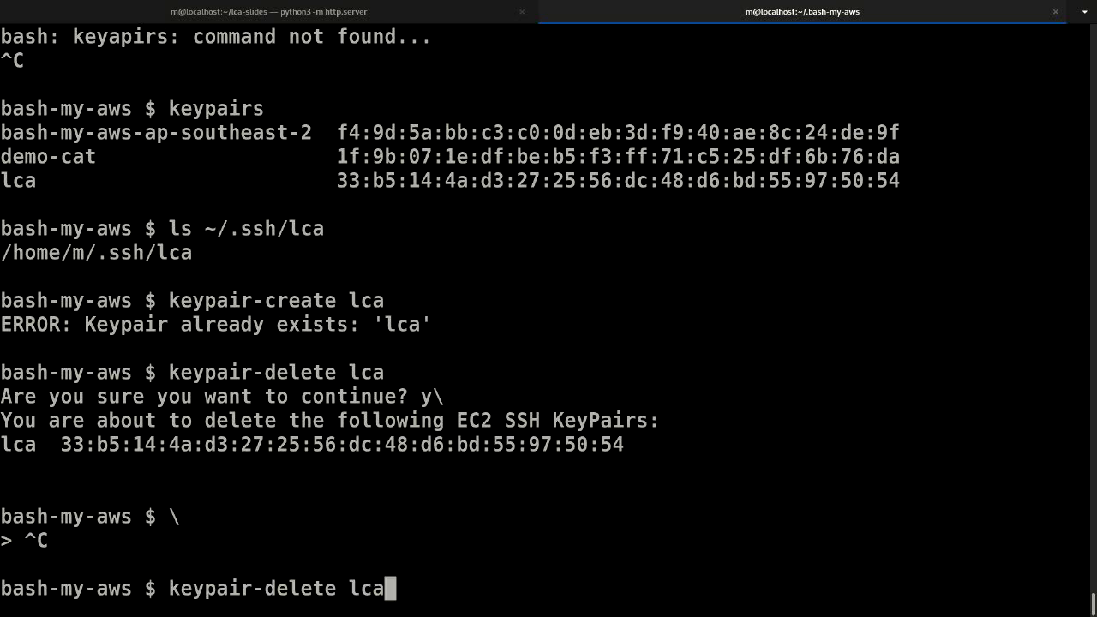
pyautogui.press('Up')
pyautogui.press('Return')
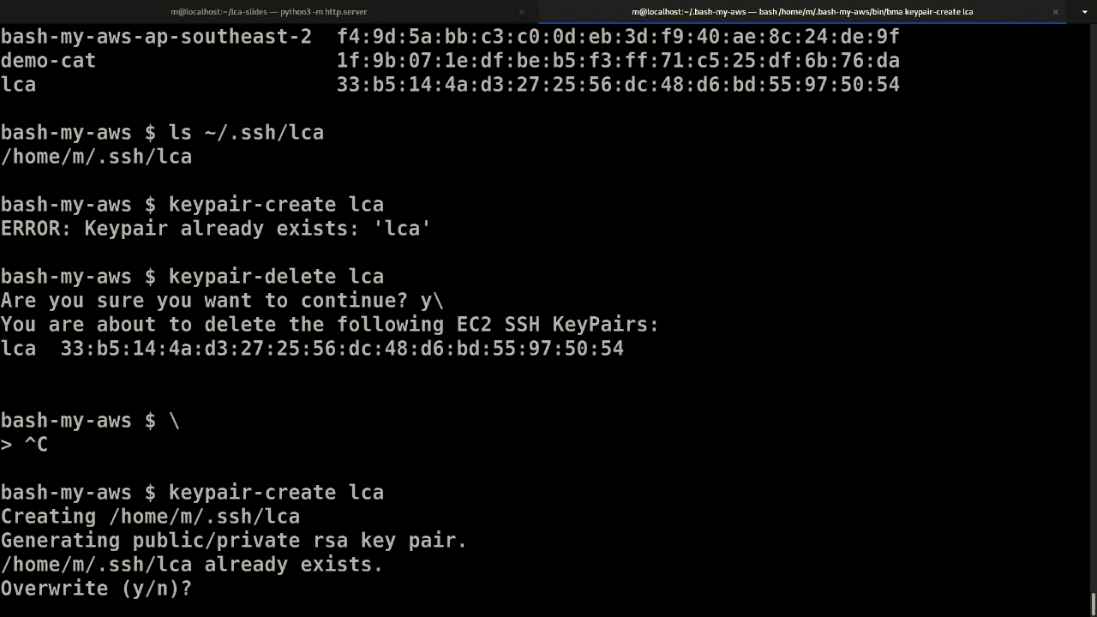
pyautogui.write('n')
pyautogui.press('Return')
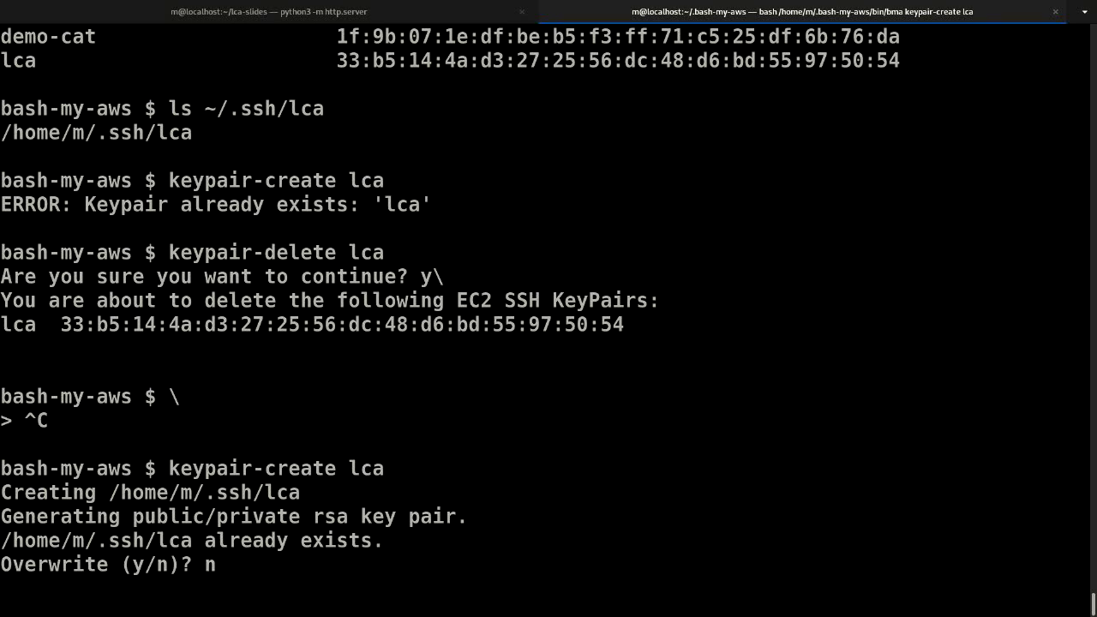